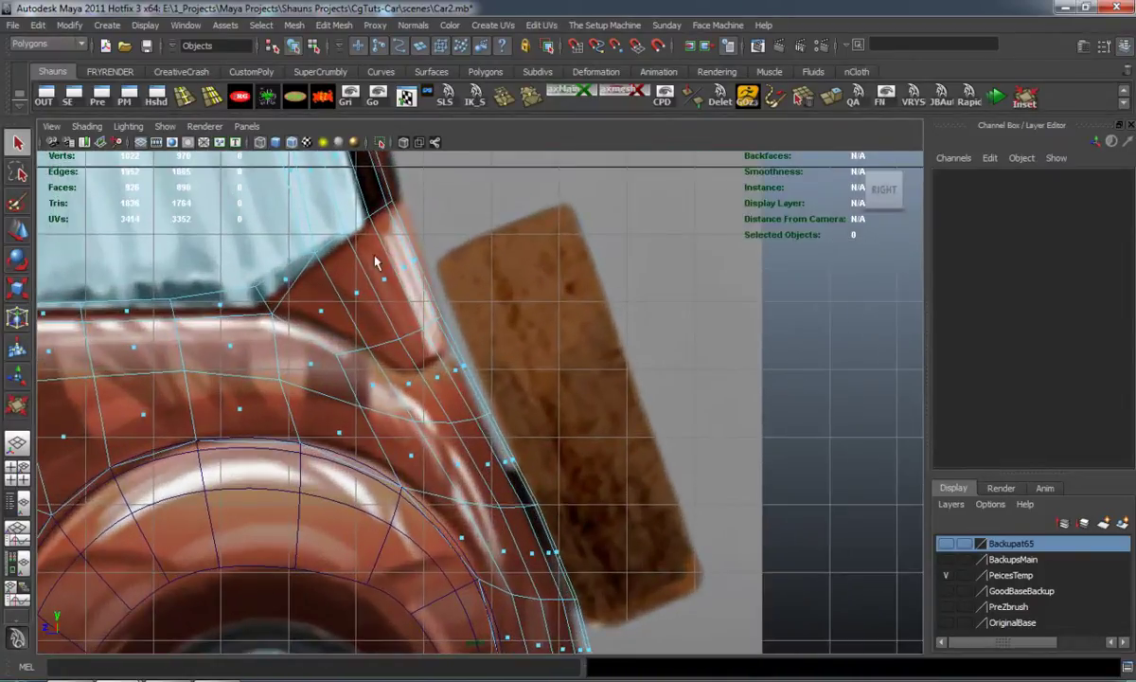
pyautogui.moveTo(478, 308); pyautogui.dragTo(464, 301)
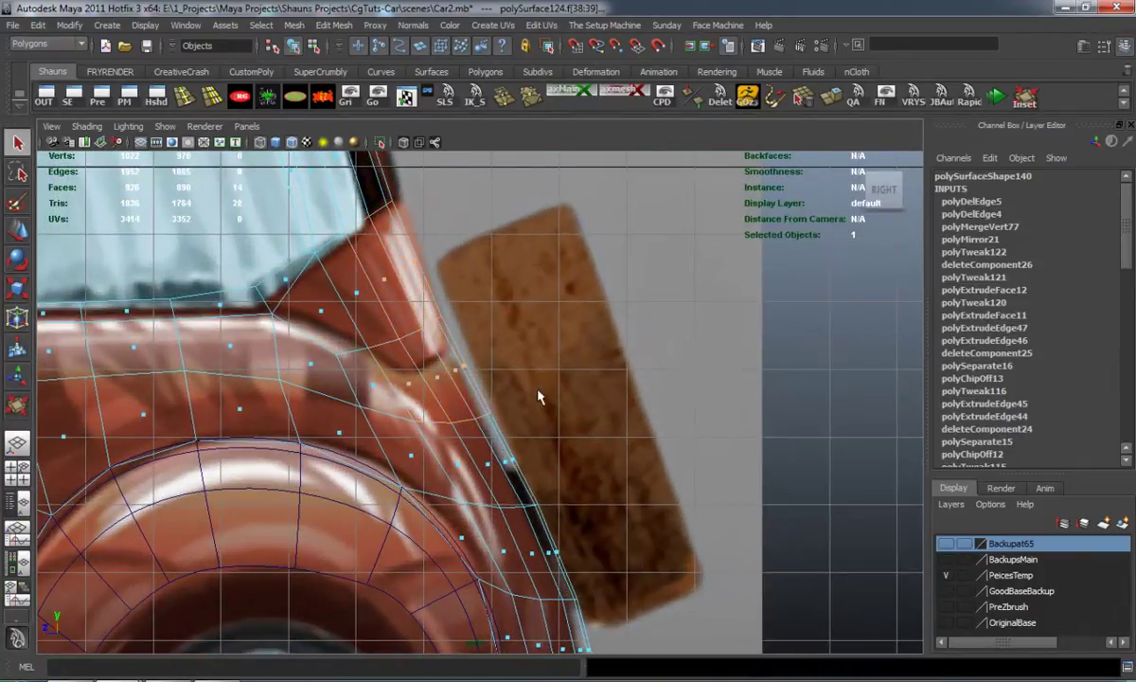
pyautogui.keyDown('alt'); pyautogui.moveTo(585, 491); pyautogui.dragTo(532, 405, button='middle'); pyautogui.keyUp('alt')
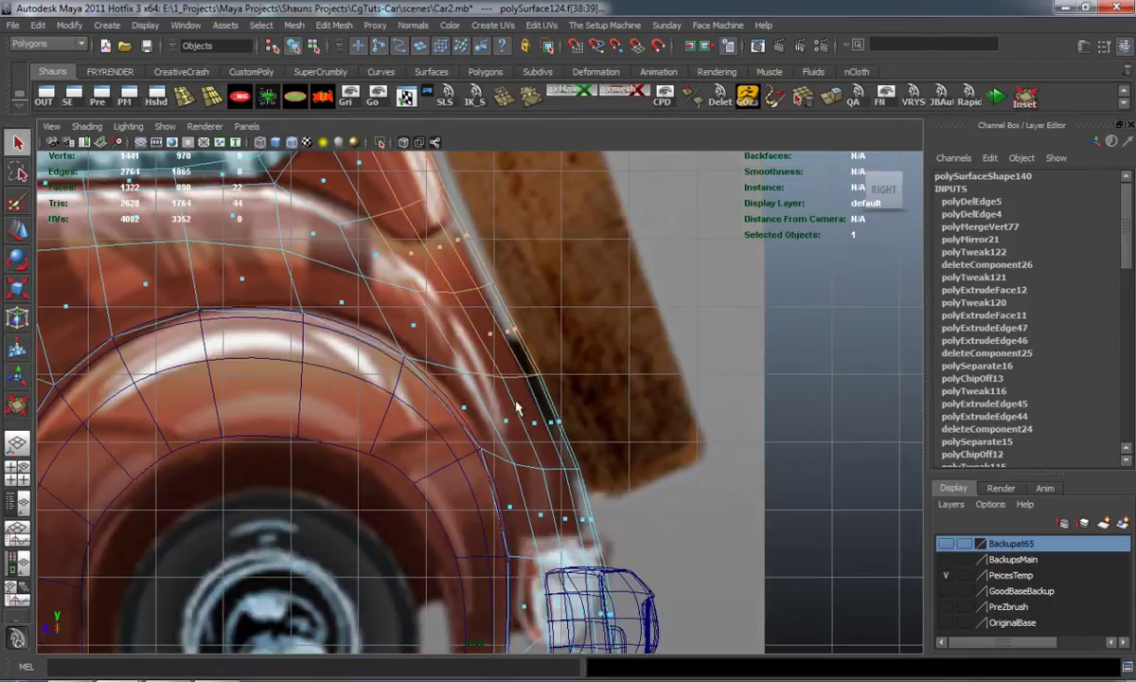
pyautogui.keyDown('alt'); pyautogui.moveTo(612, 487); pyautogui.dragTo(616, 373, button='middle'); pyautogui.keyUp('alt')
pyautogui.press('space')
pyautogui.press('space')
pyautogui.keyDown('alt'); pyautogui.moveTo(666, 335); pyautogui.dragTo(537, 345); pyautogui.keyUp('alt')
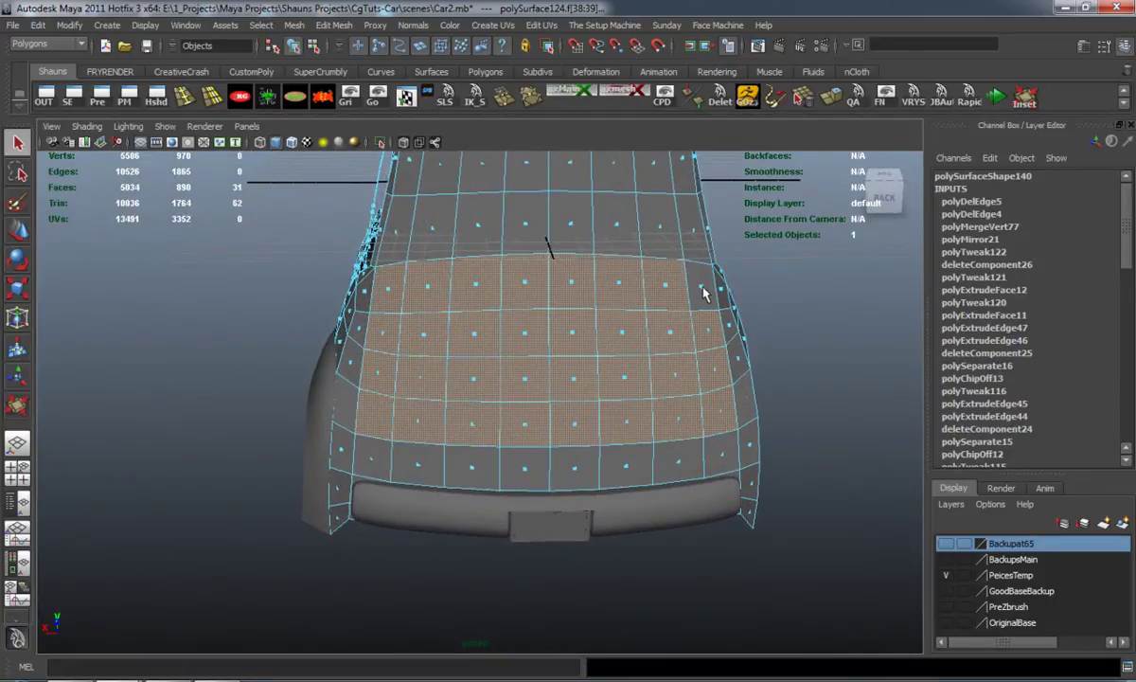
pyautogui.moveTo(492, 338)
pyautogui.keyDown('alt'); pyautogui.mouseDown()
pyautogui.moveTo(587, 336)
pyautogui.moveTo(483, 327)
pyautogui.mouseUp(); pyautogui.keyUp('alt')
pyautogui.click(223, 348)
# Select the block of trunk faces on the car's rear, six columns wide and five rows high, leaving out stray faces elsewhere on the body.
pyautogui.keyDown('alt'); pyautogui.moveTo(308, 352); pyautogui.dragTo(315, 377); pyautogui.keyUp('alt')
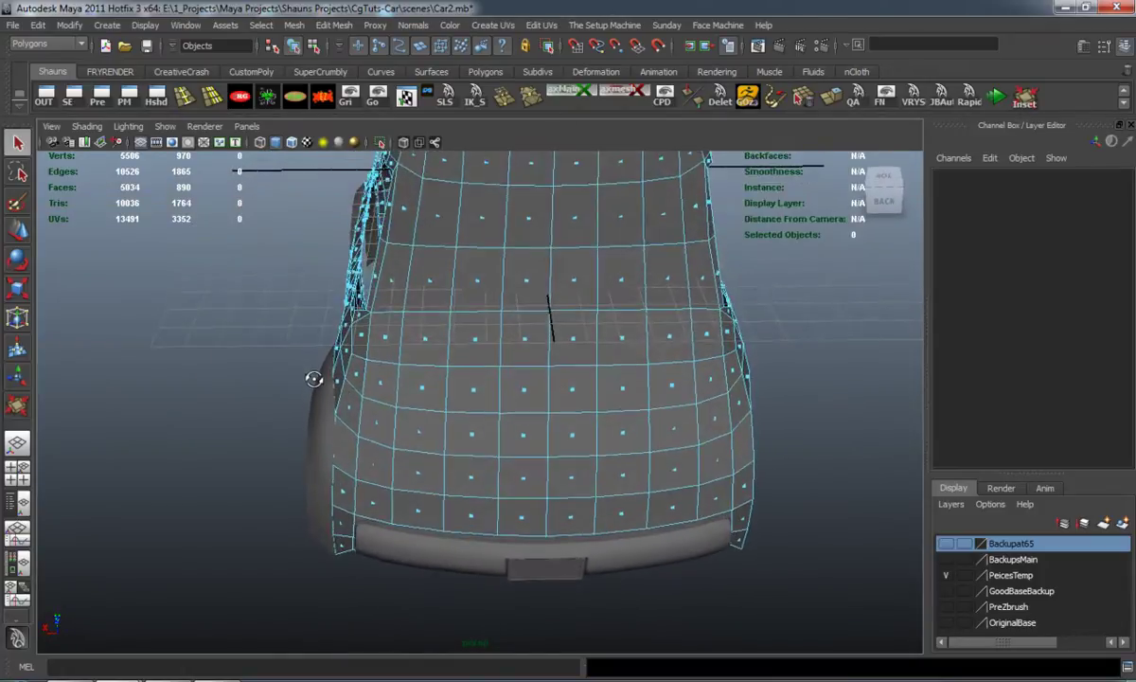
pyautogui.keyDown('alt'); pyautogui.moveTo(404, 408); pyautogui.dragTo(383, 388, button='middle'); pyautogui.keyUp('alt')
pyautogui.keyDown('alt'); pyautogui.moveTo(384, 387); pyautogui.dragTo(379, 398); pyautogui.keyUp('alt')
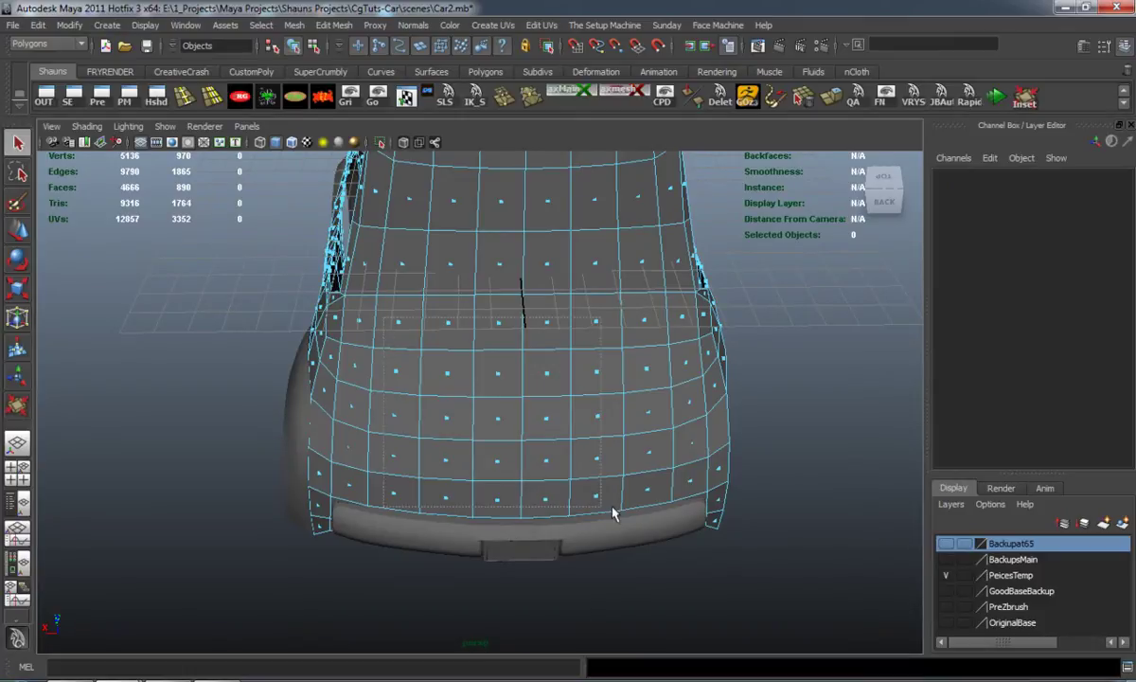
pyautogui.moveTo(663, 503); pyautogui.dragTo(665, 500)
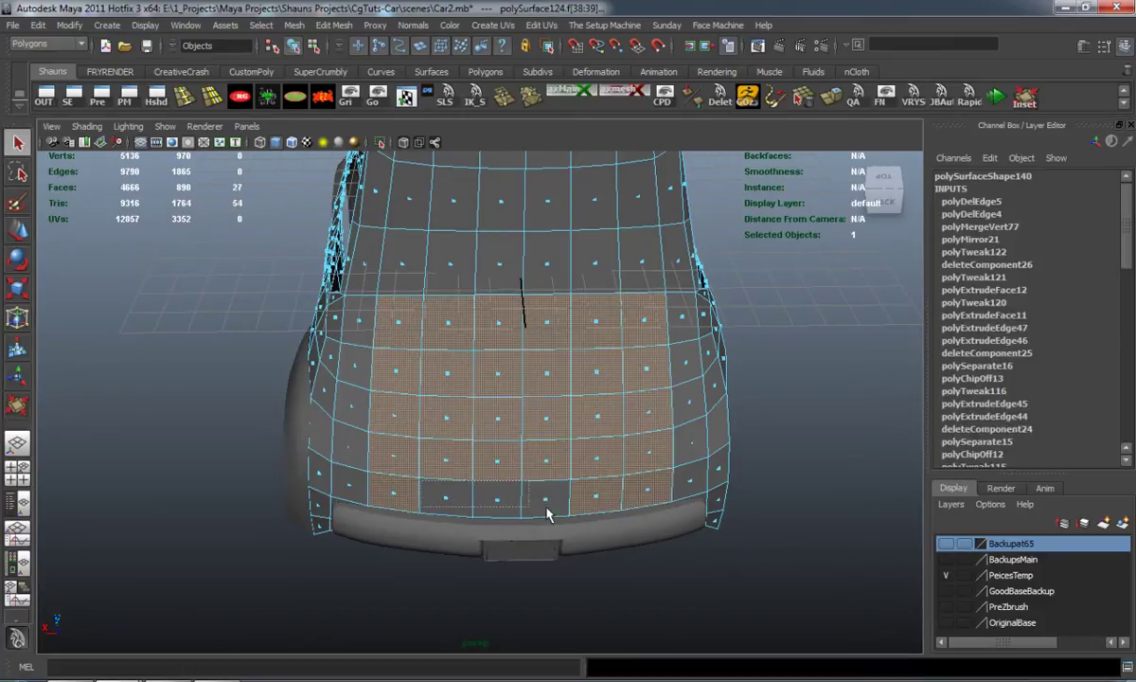
pyautogui.keyDown('alt'); pyautogui.moveTo(541, 517); pyautogui.dragTo(564, 489); pyautogui.keyUp('alt')
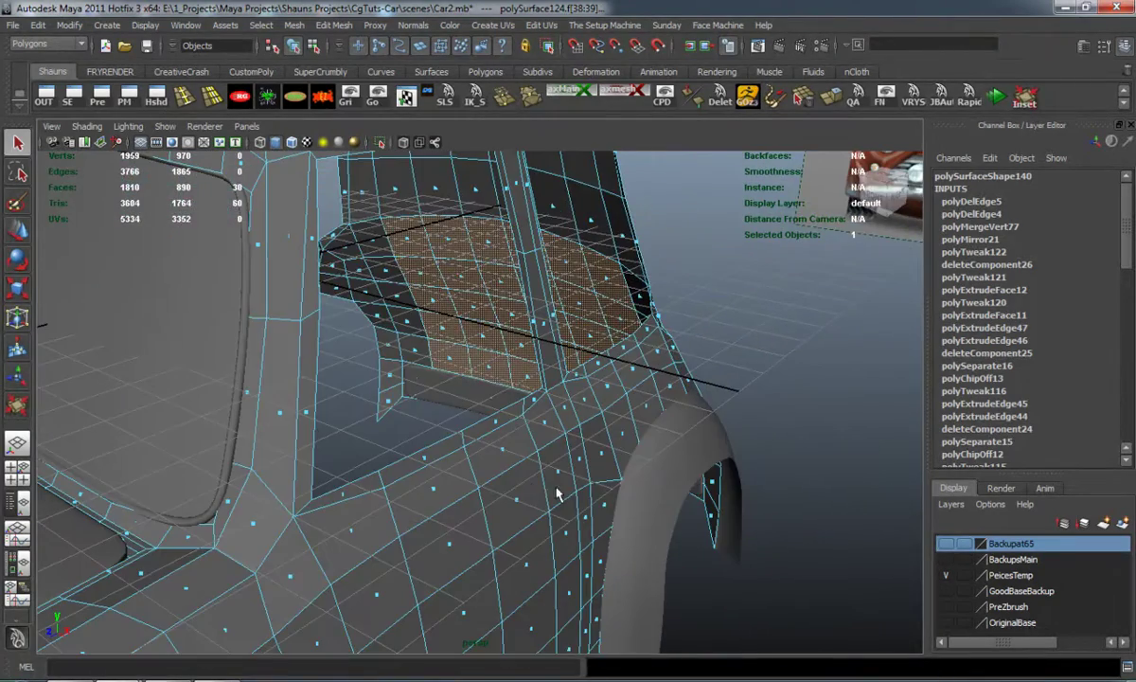
pyautogui.press('w')
pyautogui.keyDown('alt'); pyautogui.moveTo(497, 478); pyautogui.dragTo(348, 459, button='right'); pyautogui.keyUp('alt')
pyautogui.keyDown('alt'); pyautogui.moveTo(347, 459); pyautogui.dragTo(371, 426); pyautogui.keyUp('alt')
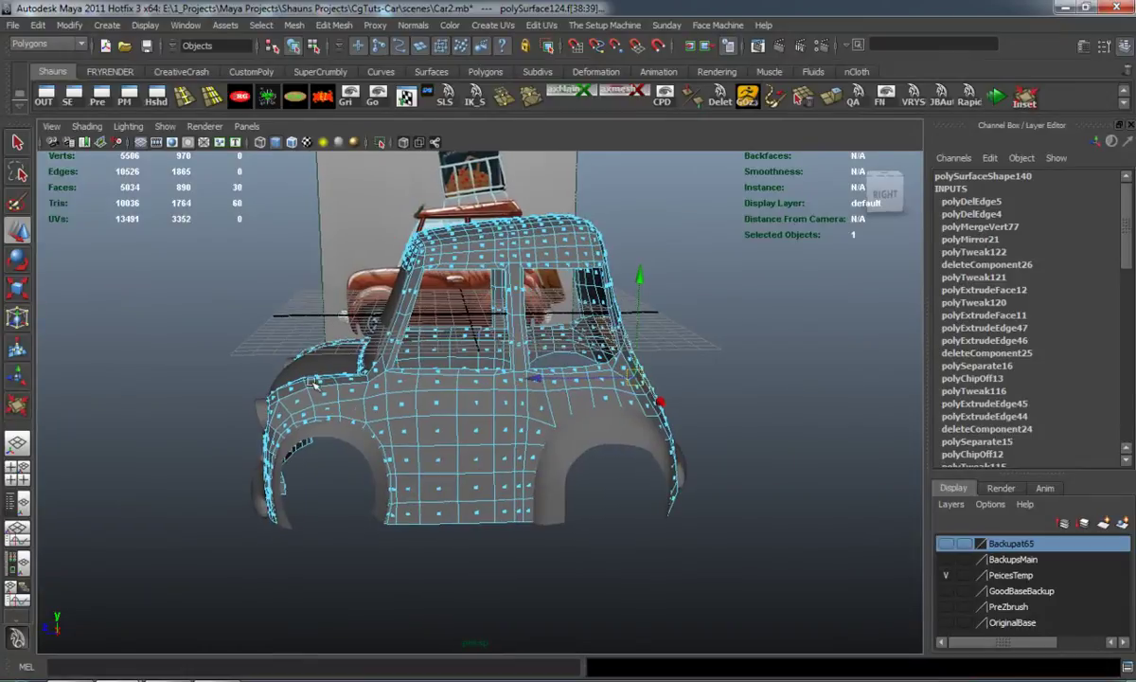
pyautogui.keyDown('ctrl'); pyautogui.moveTo(524, 674); pyautogui.dragTo(525, 674); pyautogui.keyUp('ctrl')
pyautogui.keyDown('alt'); pyautogui.moveTo(559, 483); pyautogui.dragTo(626, 466, button='right'); pyautogui.keyUp('alt')
pyautogui.keyDown('alt'); pyautogui.moveTo(626, 466); pyautogui.dragTo(443, 523); pyautogui.keyUp('alt')
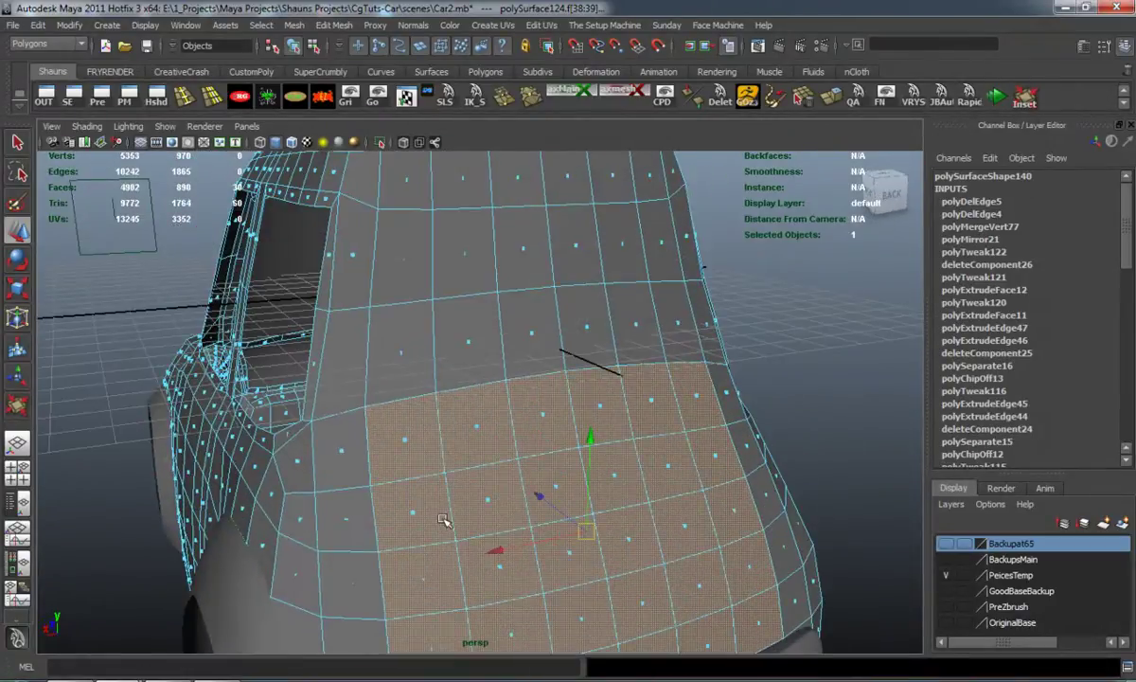
# Extrude the selected trunk faces and inset them slightly to form a thin border around the panel.
pyautogui.keyDown('alt'); pyautogui.moveTo(456, 414); pyautogui.dragTo(541, 373); pyautogui.keyUp('alt')
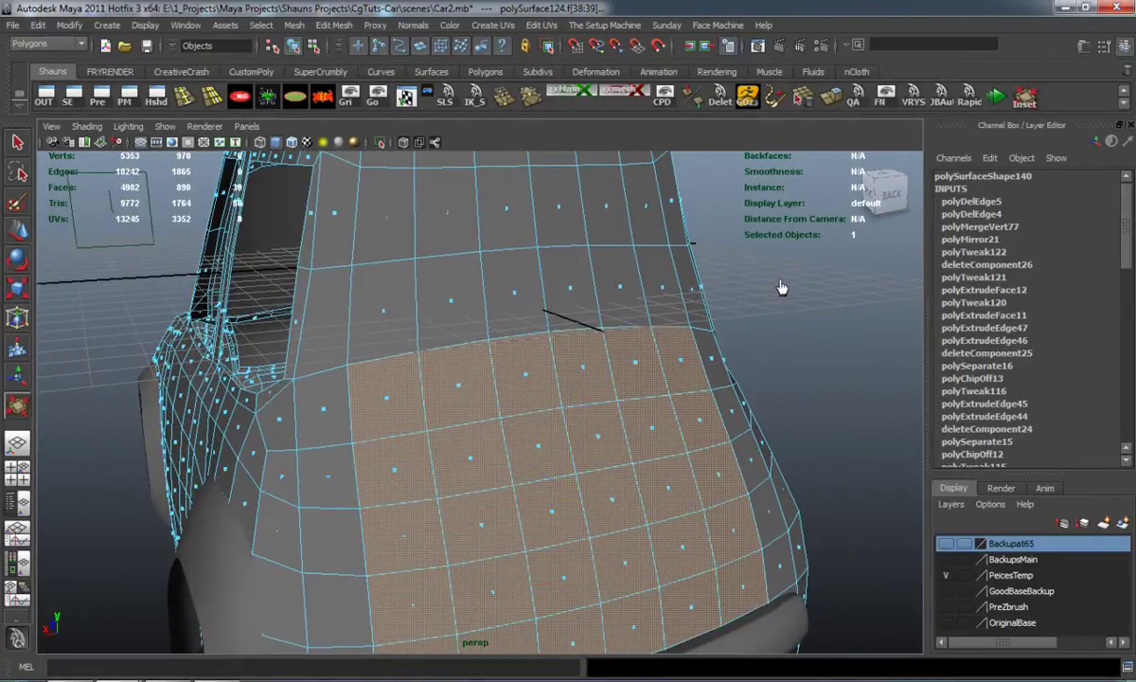
pyautogui.hotkey('ctrl', 'e')
pyautogui.press('w')
pyautogui.keyDown('alt'); pyautogui.moveTo(791, 287); pyautogui.dragTo(631, 376); pyautogui.keyUp('alt')
pyautogui.scroll(2, 630, 377)
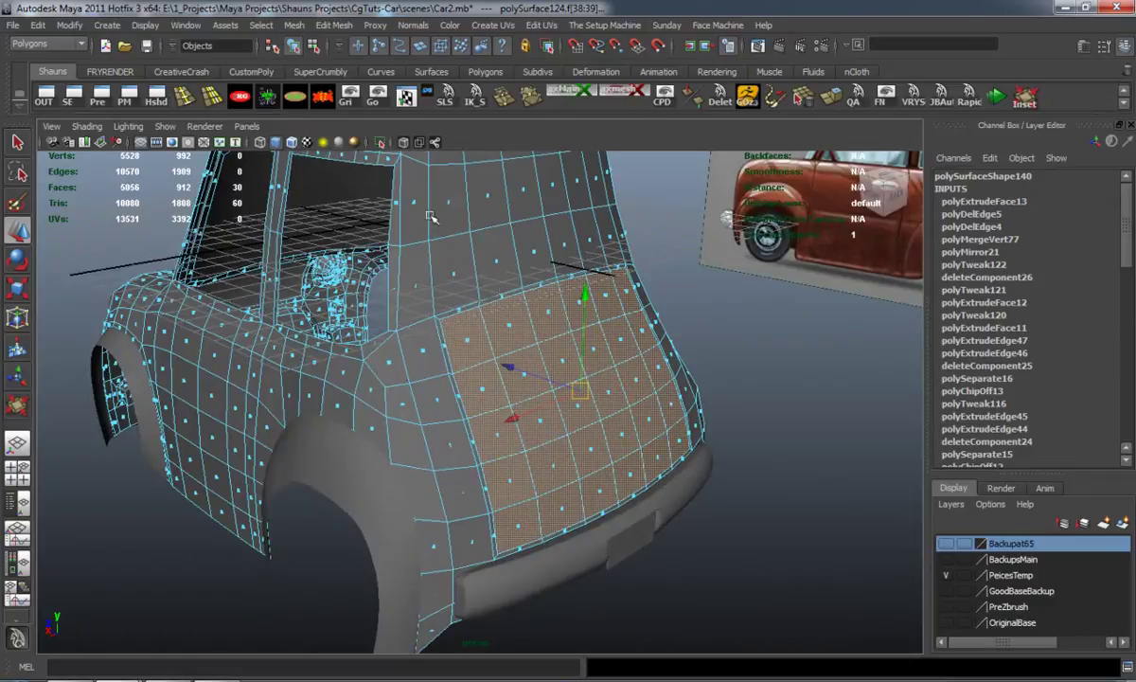
# Duplicate the selected trunk faces as a separate mesh and preview the car parts smoothed.
pyautogui.click(294, 26)
pyautogui.click(388, 309)
pyautogui.moveTo(471, 247); pyautogui.dragTo(485, 248, button='right')
pyautogui.click(845, 378)
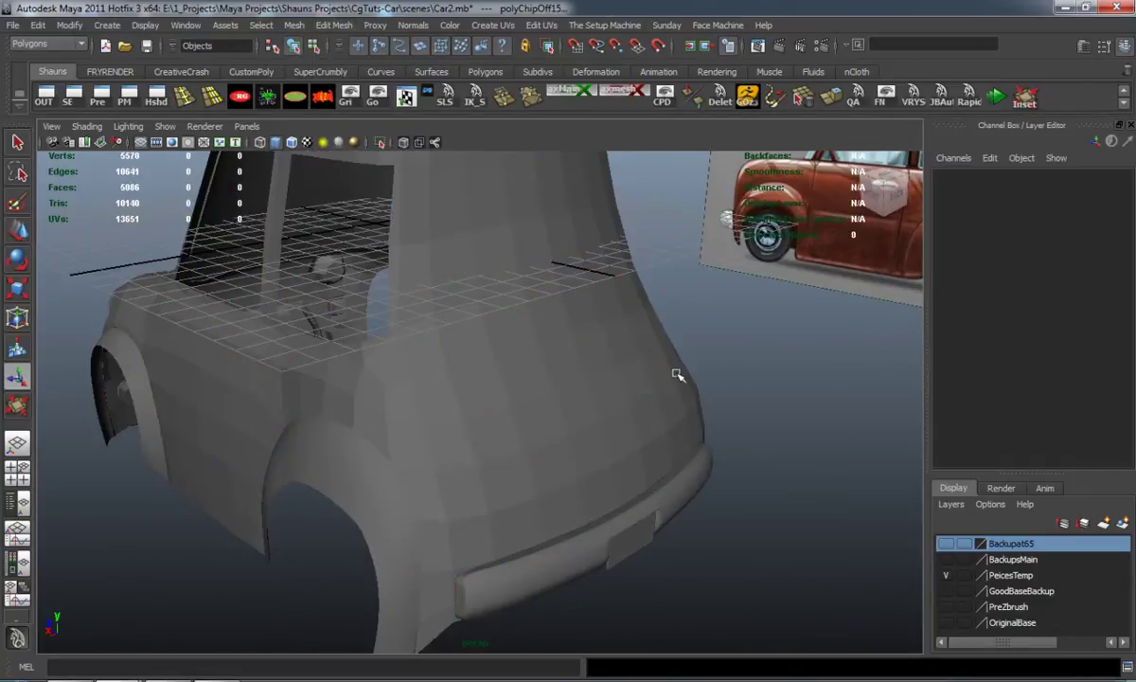
pyautogui.click(557, 356)
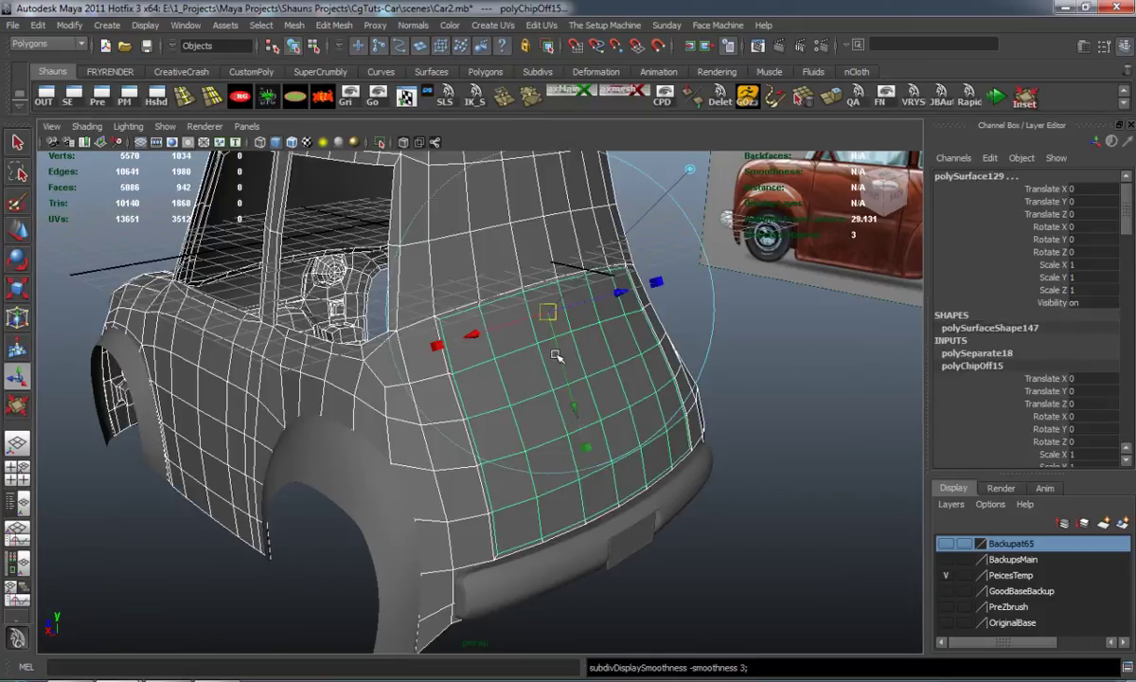
pyautogui.click(798, 381)
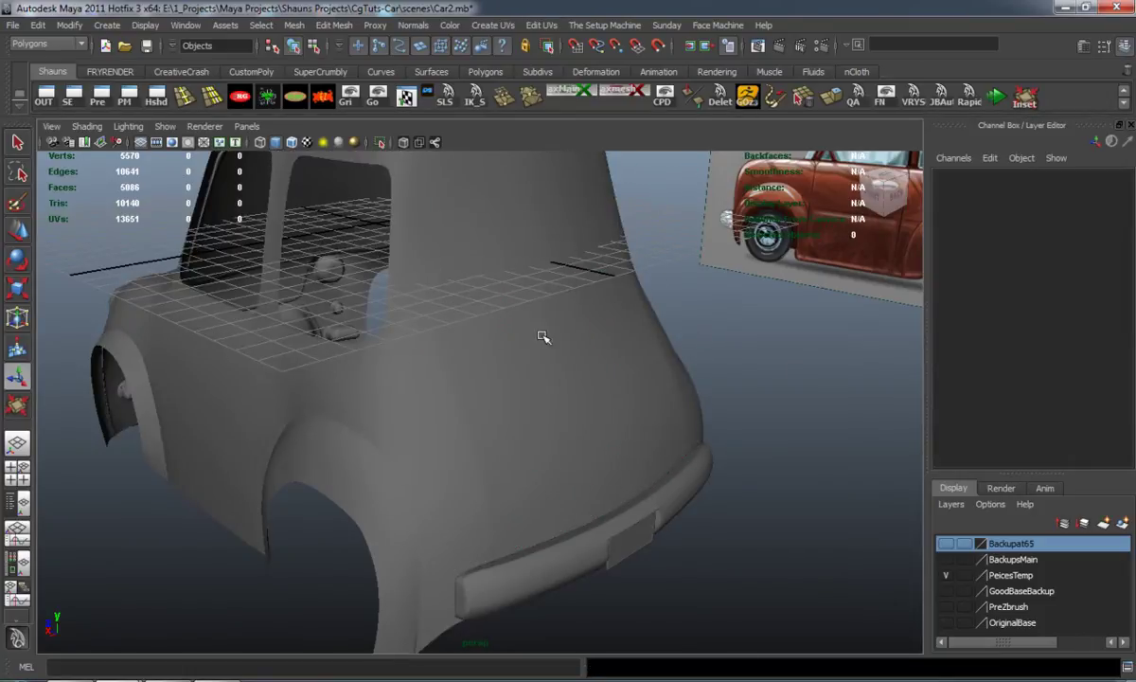
# Clear the duplicated trunk panel's history and move it out beside the car, about 15.9 units along X.
pyautogui.moveTo(640, 377); pyautogui.dragTo(640, 377)
pyautogui.keyDown('shift'); pyautogui.click(464, 244); pyautogui.keyUp('shift')
pyautogui.keyDown('alt'); pyautogui.moveTo(522, 348); pyautogui.dragTo(437, 339); pyautogui.keyUp('alt')
pyautogui.press('w')
pyautogui.click(321, 96)
pyautogui.scroll(-4, 352, 305)
pyautogui.keyDown('alt'); pyautogui.moveTo(353, 321); pyautogui.dragTo(378, 298); pyautogui.keyUp('alt')
pyautogui.moveTo(399, 357); pyautogui.dragTo(147, 317)
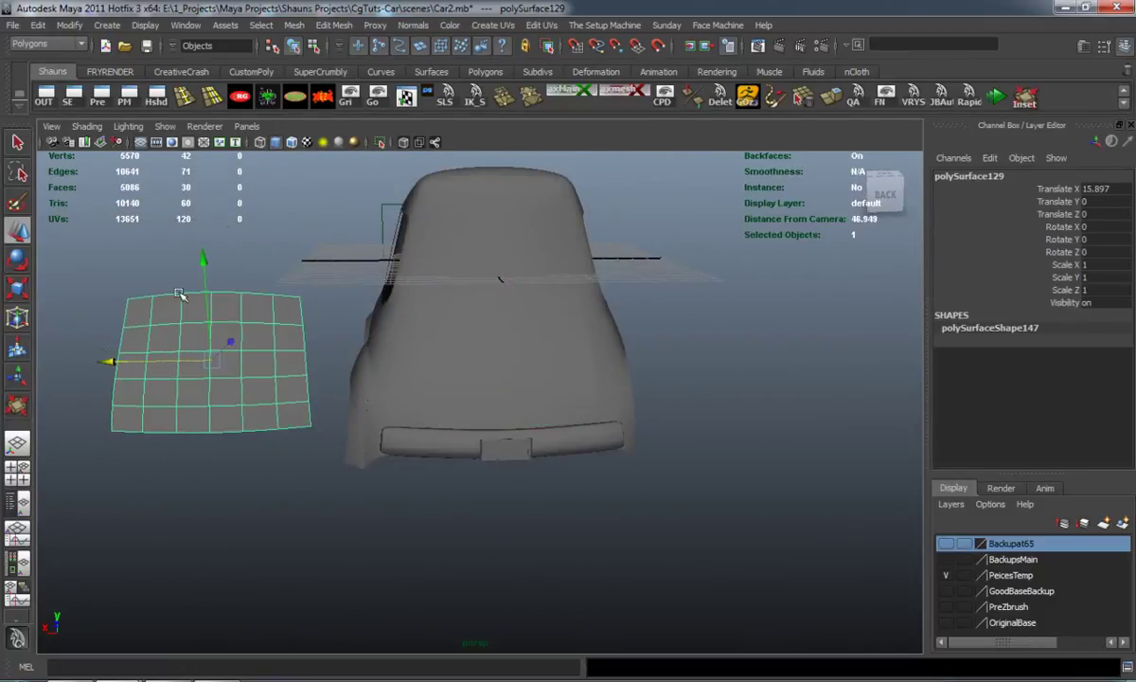
# Show wireframes over the shaded models and turn off the smooth preview on the car body.
pyautogui.click(293, 144)
pyautogui.scroll(4, 421, 320)
pyautogui.keyDown('alt'); pyautogui.moveTo(437, 336); pyautogui.dragTo(447, 360); pyautogui.keyUp('alt')
pyautogui.click(444, 362)
pyautogui.press('1')
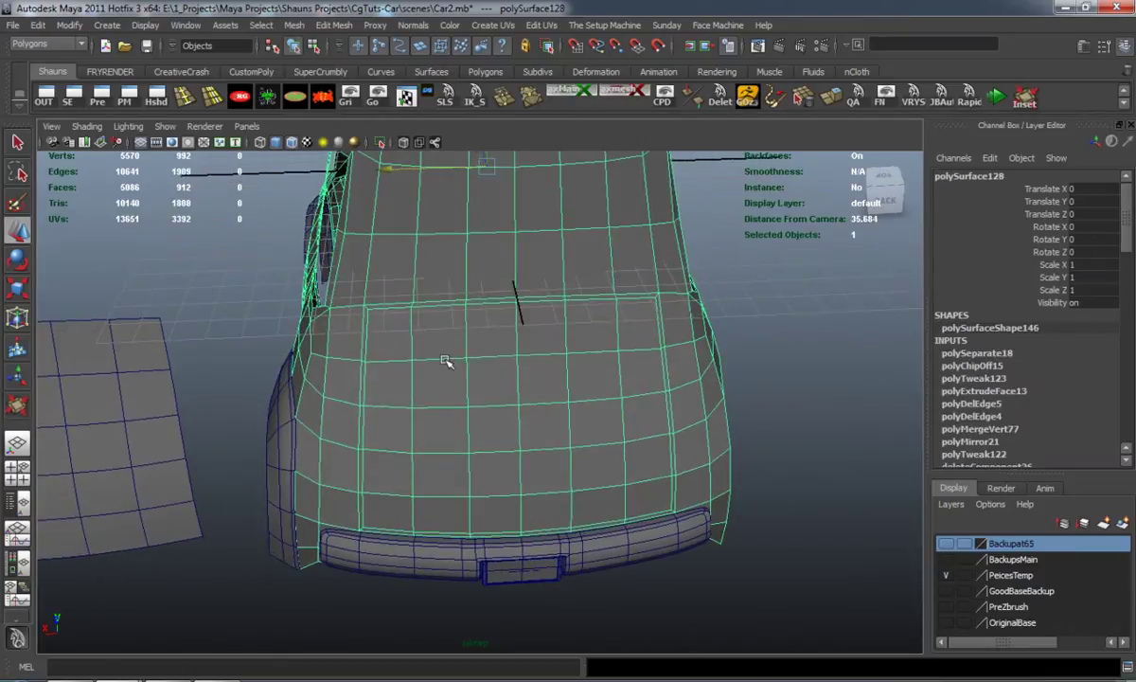
# Select the body's trunk faces inside the thin inset border and deselect faces caught elsewhere on the car.
pyautogui.moveTo(446, 361); pyautogui.dragTo(445, 398, button='right')
pyautogui.moveTo(652, 520); pyautogui.dragTo(374, 312)
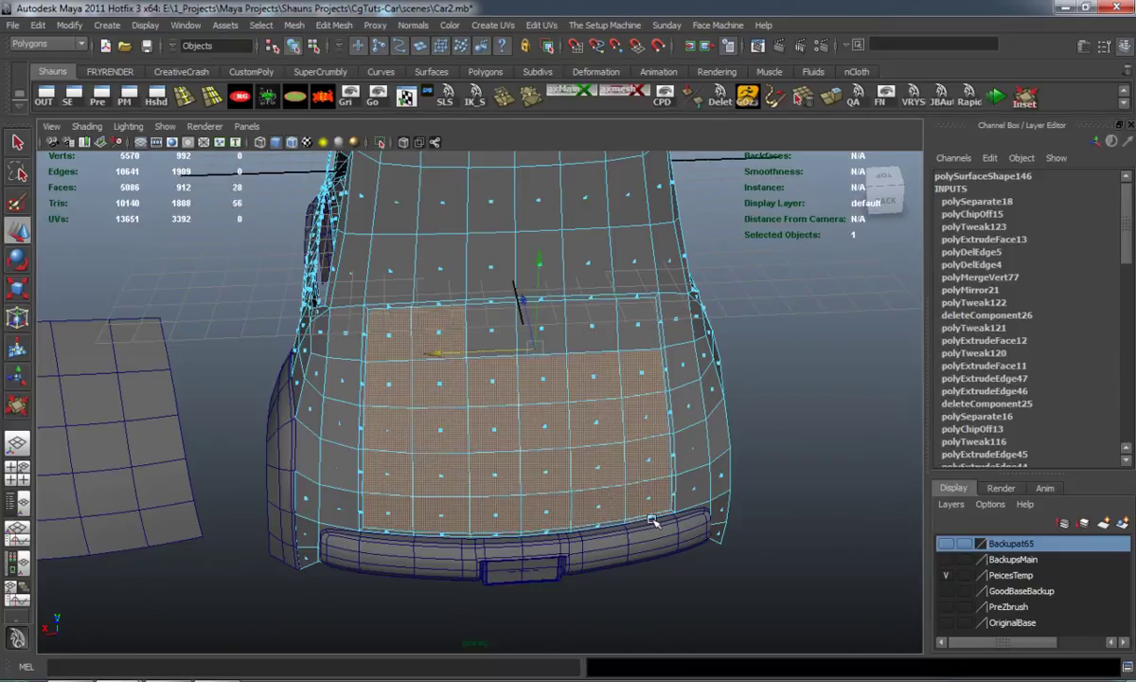
pyautogui.keyDown('shift'); pyautogui.moveTo(650, 347); pyautogui.dragTo(647, 348); pyautogui.keyUp('shift')
pyautogui.keyDown('alt'); pyautogui.moveTo(512, 403); pyautogui.dragTo(560, 383); pyautogui.keyUp('alt')
pyautogui.keyDown('alt'); pyautogui.moveTo(560, 382); pyautogui.dragTo(307, 359, button='right'); pyautogui.keyUp('alt')
pyautogui.keyDown('alt'); pyautogui.moveTo(294, 353); pyautogui.dragTo(268, 318); pyautogui.keyUp('alt')
pyautogui.keyDown('ctrl'); pyautogui.moveTo(251, 276); pyautogui.dragTo(492, 619); pyautogui.keyUp('ctrl')
pyautogui.keyDown('alt'); pyautogui.moveTo(563, 459); pyautogui.dragTo(436, 494); pyautogui.keyUp('alt')
pyautogui.scroll(6, 437, 494)
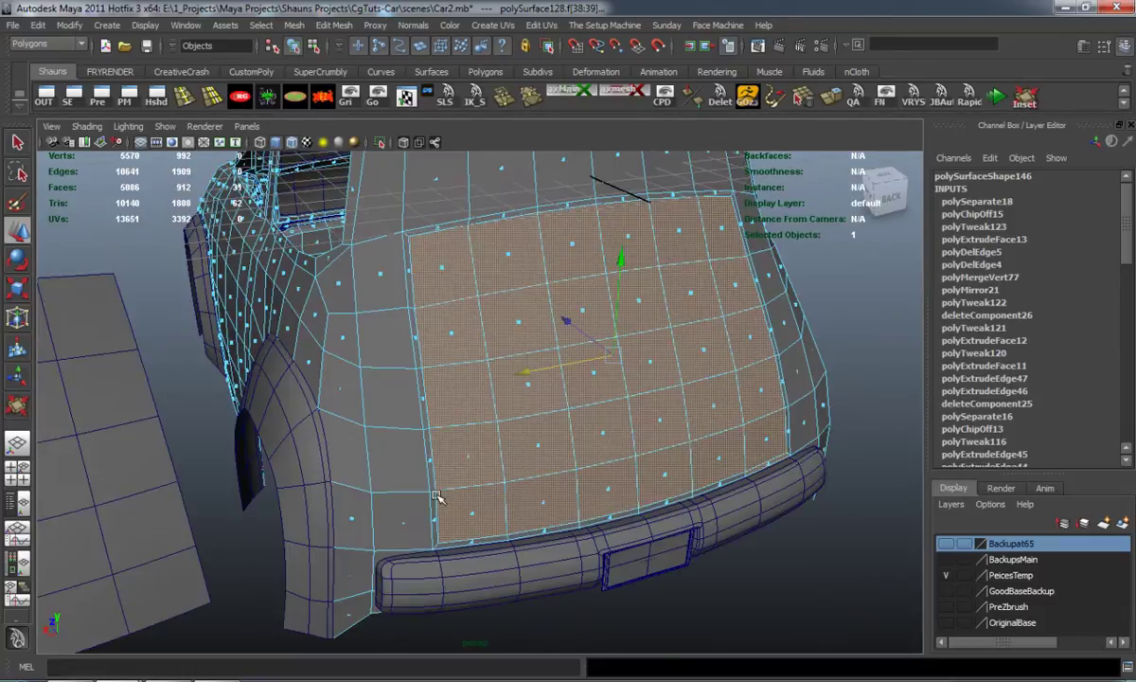
pyautogui.press('Delete')
pyautogui.moveTo(453, 339)
pyautogui.keyDown('alt'); pyautogui.mouseDown()
pyautogui.moveTo(482, 406)
pyautogui.moveTo(460, 414)
pyautogui.moveTo(393, 389)
pyautogui.mouseUp(); pyautogui.keyUp('alt')
pyautogui.hotkey('ctrl', 'z')
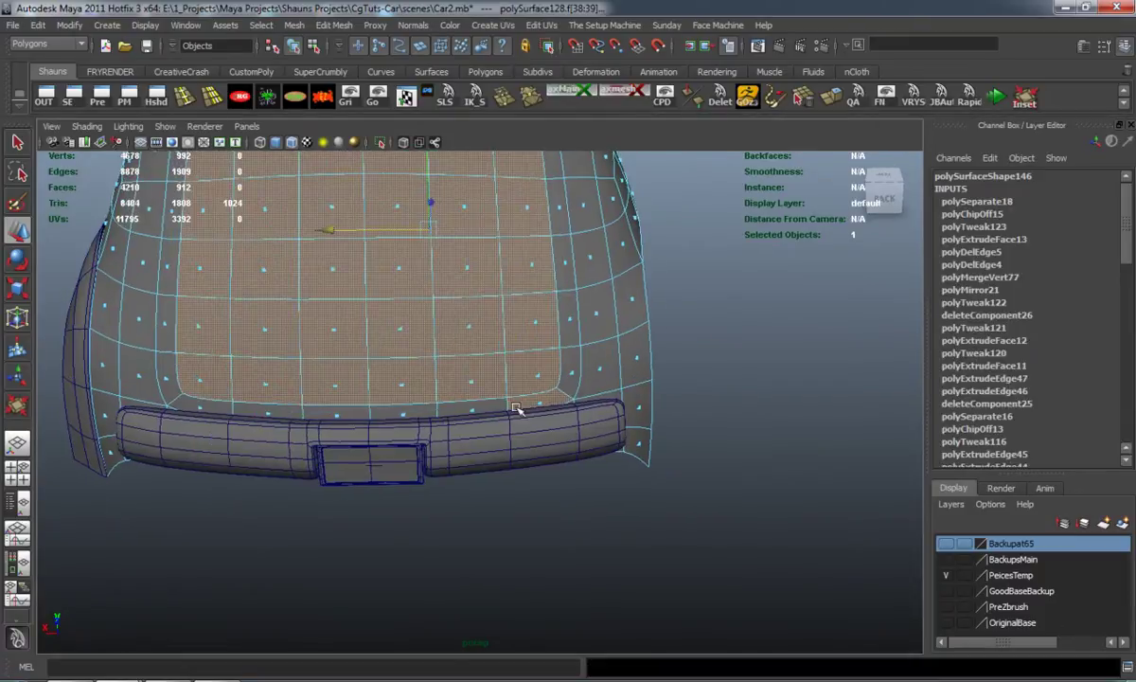
# Deselect the stray faces at the front of the car and delete the body's trunk faces inside the inset border.
pyautogui.moveTo(492, 433)
pyautogui.keyDown('alt'); pyautogui.mouseDown()
pyautogui.moveTo(426, 373)
pyautogui.moveTo(379, 450)
pyautogui.moveTo(407, 348)
pyautogui.mouseUp(); pyautogui.keyUp('alt')
pyautogui.keyDown('ctrl'); pyautogui.moveTo(560, 624); pyautogui.dragTo(922, 625); pyautogui.keyUp('ctrl')
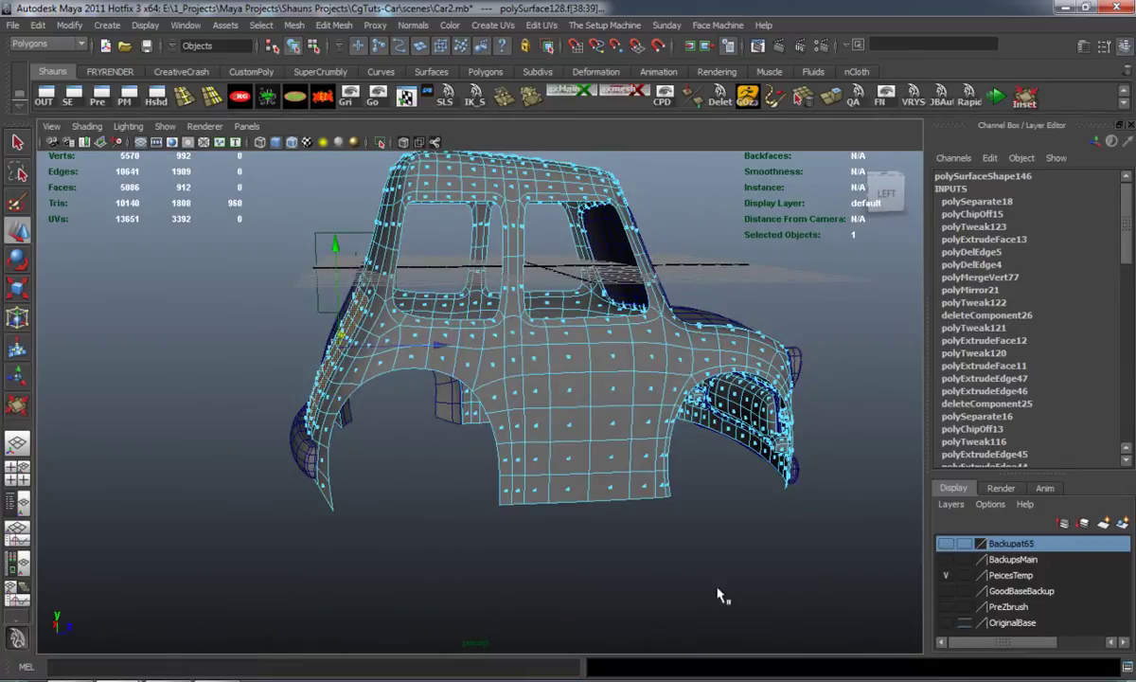
pyautogui.keyDown('alt'); pyautogui.moveTo(284, 530); pyautogui.dragTo(347, 517, button='right'); pyautogui.keyUp('alt')
pyautogui.moveTo(352, 511)
pyautogui.keyDown('alt'); pyautogui.mouseDown()
pyautogui.moveTo(426, 467)
pyautogui.moveTo(563, 502)
pyautogui.mouseUp(); pyautogui.keyUp('alt')
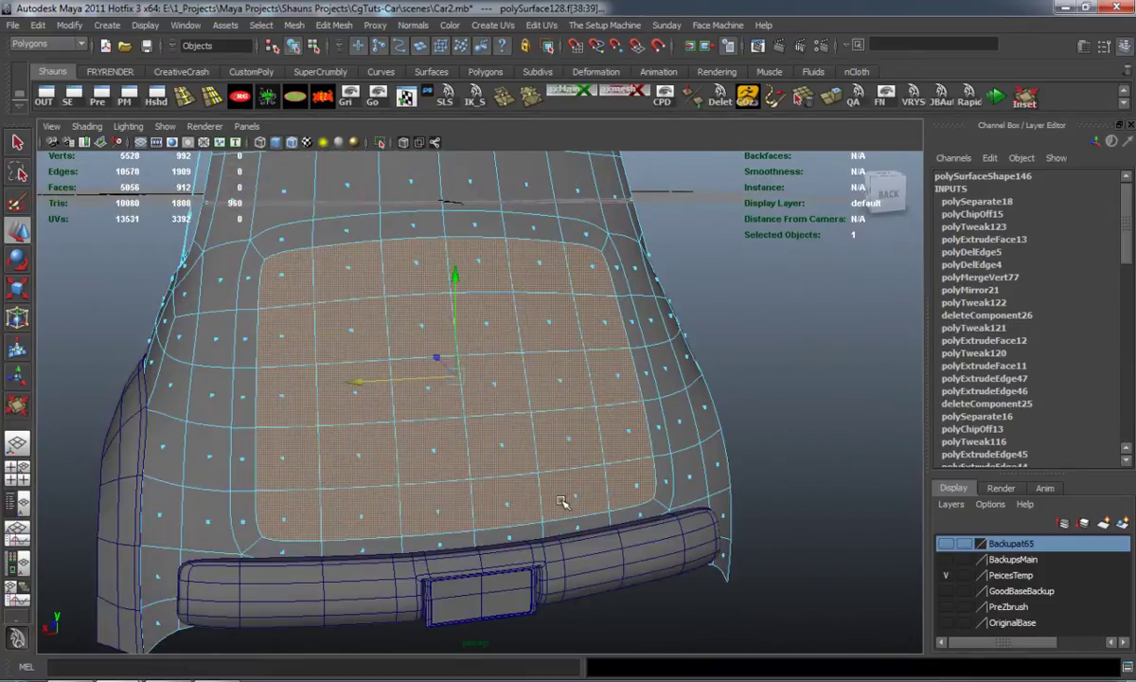
pyautogui.press('Delete')
pyautogui.keyDown('alt'); pyautogui.moveTo(466, 400); pyautogui.dragTo(396, 397); pyautogui.keyUp('alt')
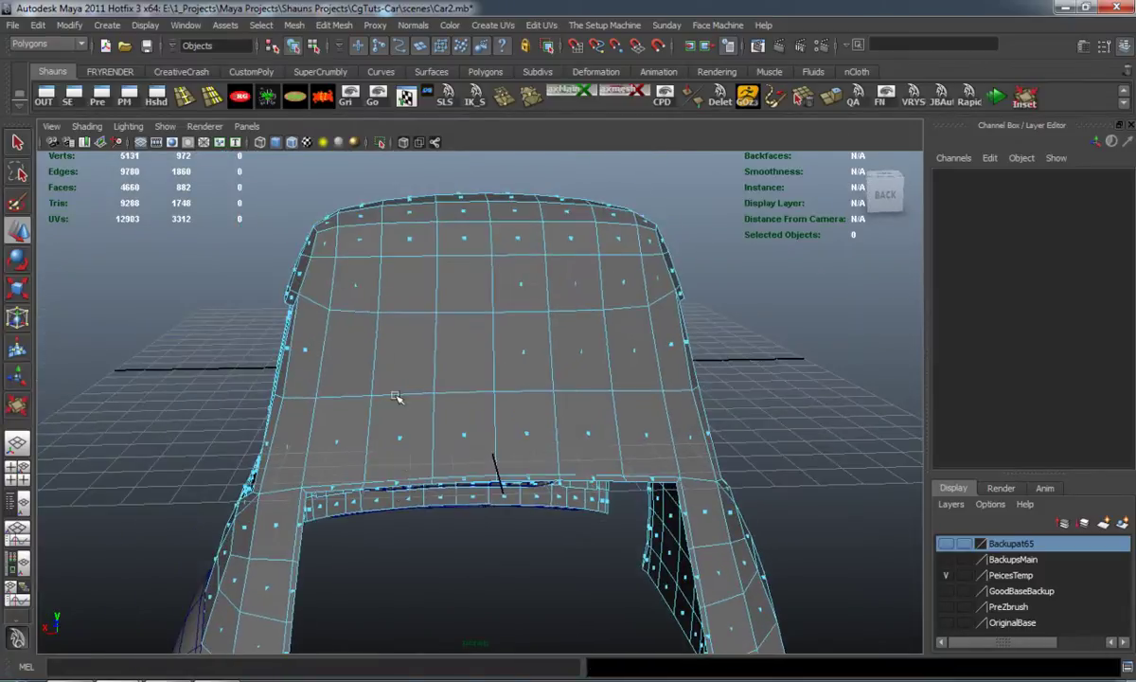
pyautogui.click(354, 283)
pyautogui.keyDown('shift'); pyautogui.click(345, 358); pyautogui.keyUp('shift')
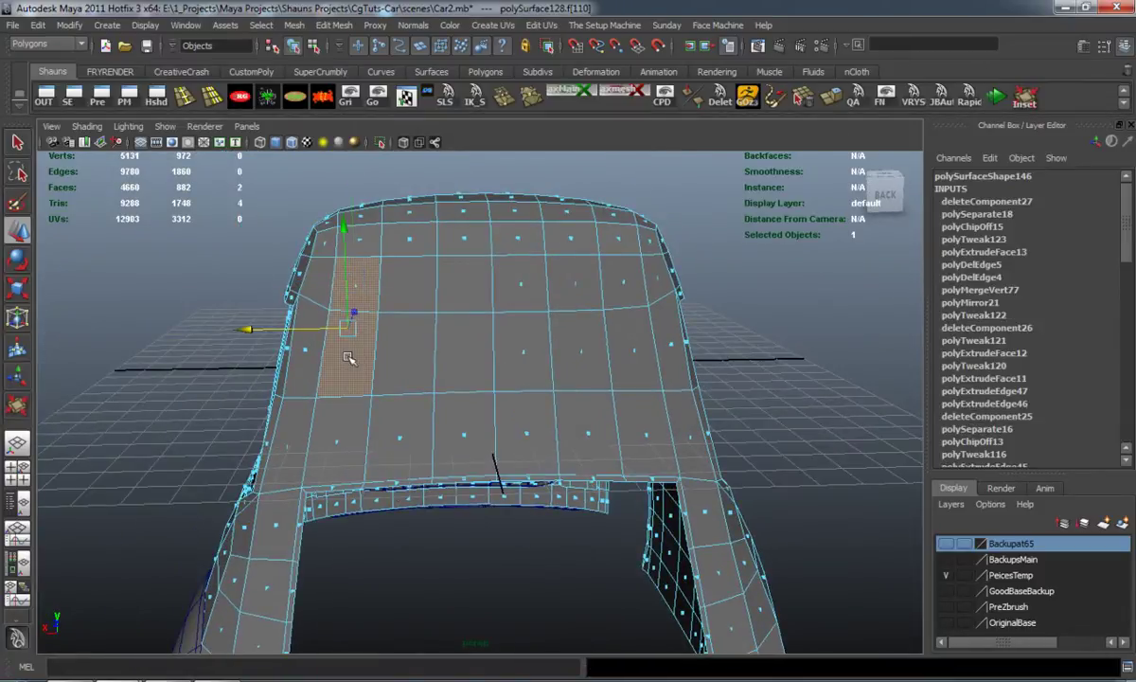
pyautogui.keyDown('shift'); pyautogui.click(623, 282); pyautogui.keyUp('shift')
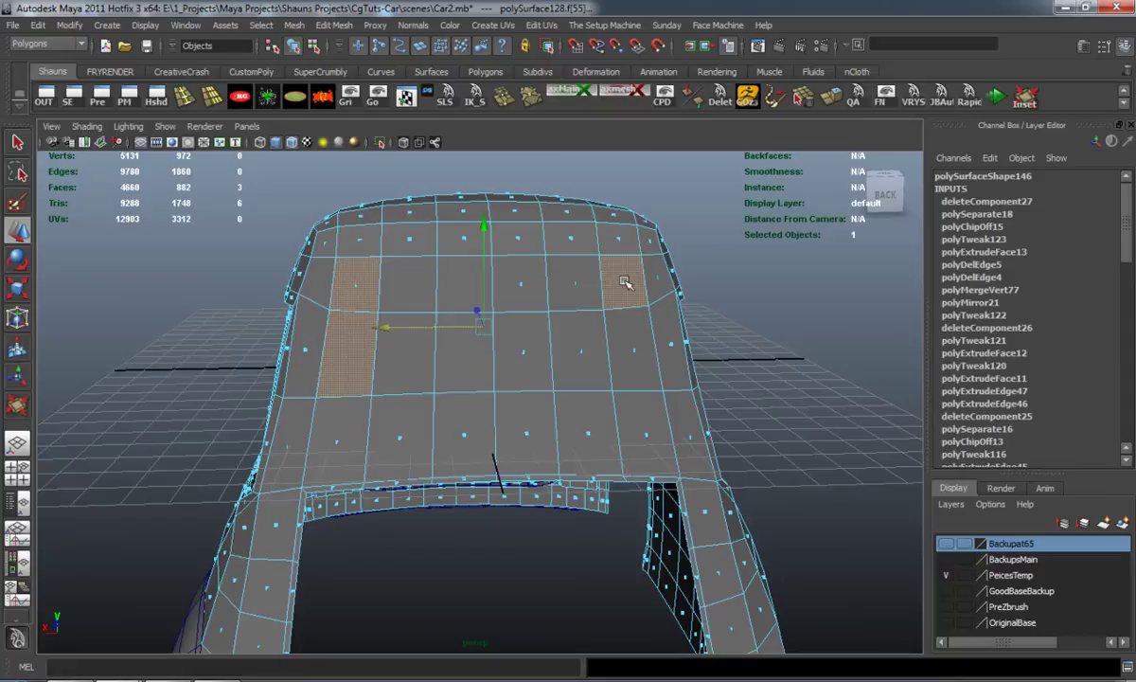
pyautogui.keyDown('shift'); pyautogui.click(575, 283); pyautogui.keyUp('shift')
pyautogui.keyDown('alt'); pyautogui.moveTo(484, 334); pyautogui.dragTo(578, 372); pyautogui.keyUp('alt')
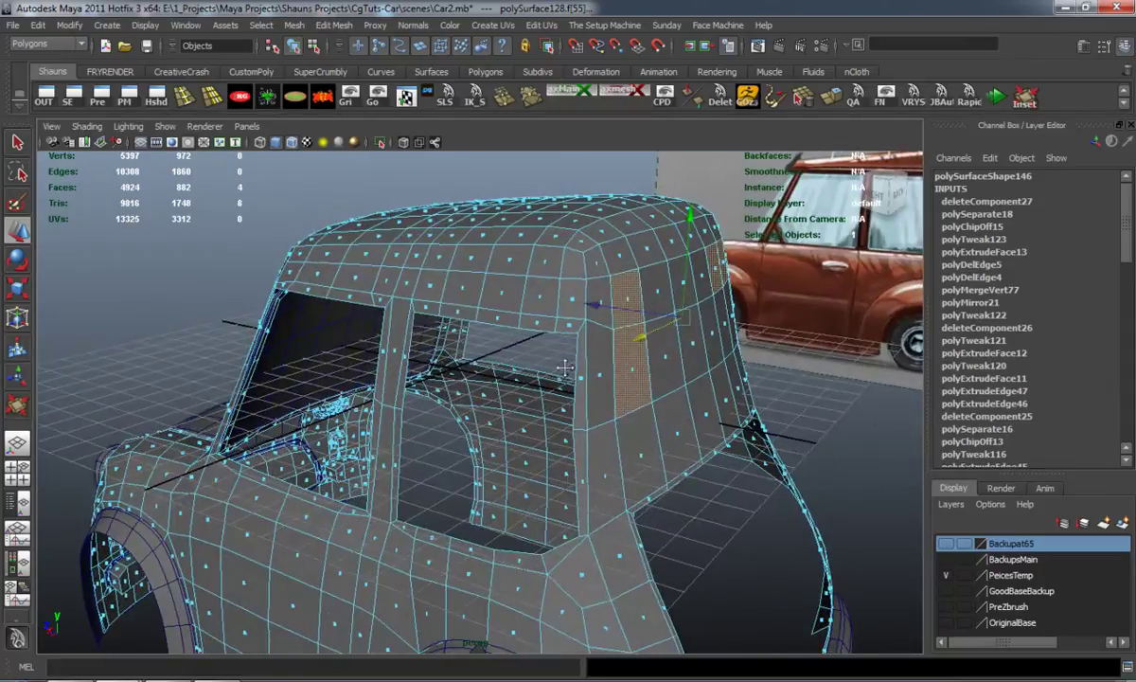
pyautogui.keyDown('alt'); pyautogui.moveTo(578, 372); pyautogui.dragTo(496, 359, button='middle'); pyautogui.keyUp('alt')
pyautogui.keyDown('alt'); pyautogui.moveTo(495, 358); pyautogui.dragTo(468, 357); pyautogui.keyUp('alt')
pyautogui.click(765, 332)
pyautogui.moveTo(475, 336); pyautogui.dragTo(476, 350, button='right')
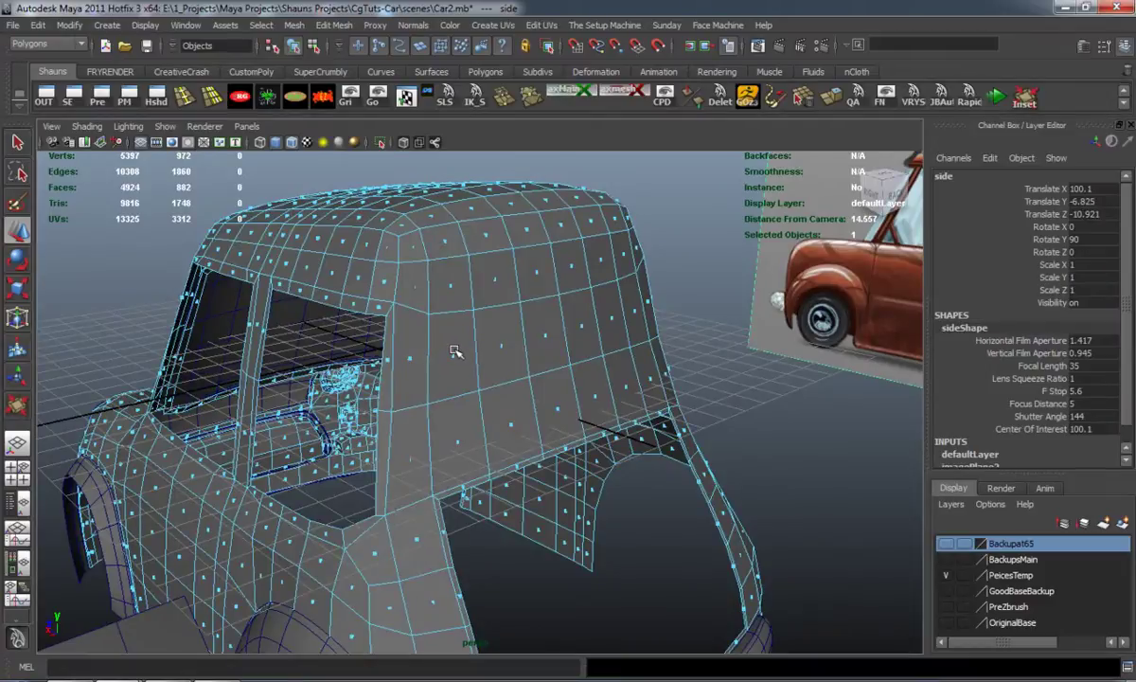
# Select two adjacent faces at one end of the rear window's upper row and the matching outer face at the other end.
pyautogui.click(454, 355)
pyautogui.press('w')
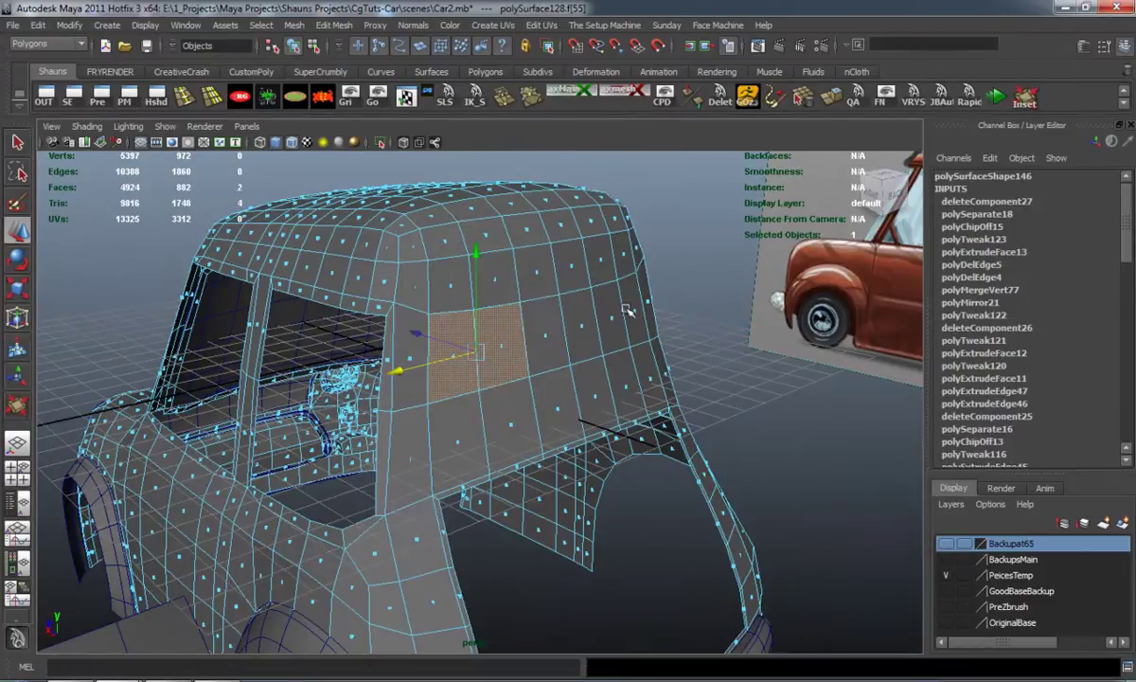
pyautogui.keyDown('alt'); pyautogui.moveTo(633, 320); pyautogui.dragTo(540, 330); pyautogui.keyUp('alt')
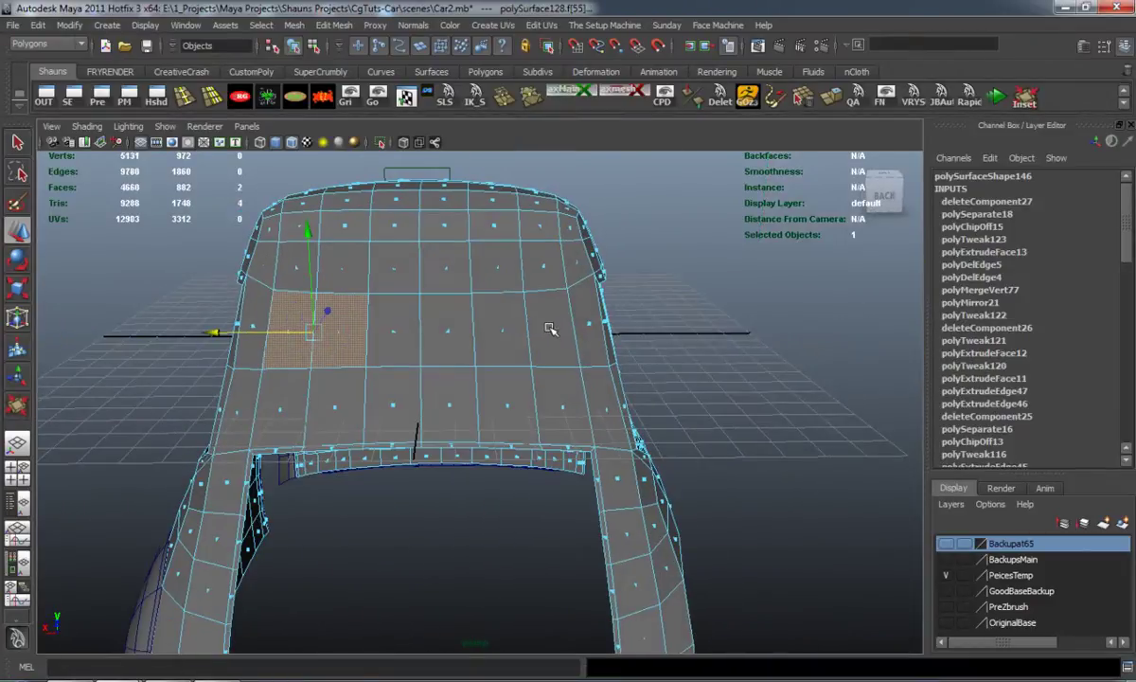
pyautogui.keyDown('shift'); pyautogui.click(549, 328); pyautogui.keyUp('shift')
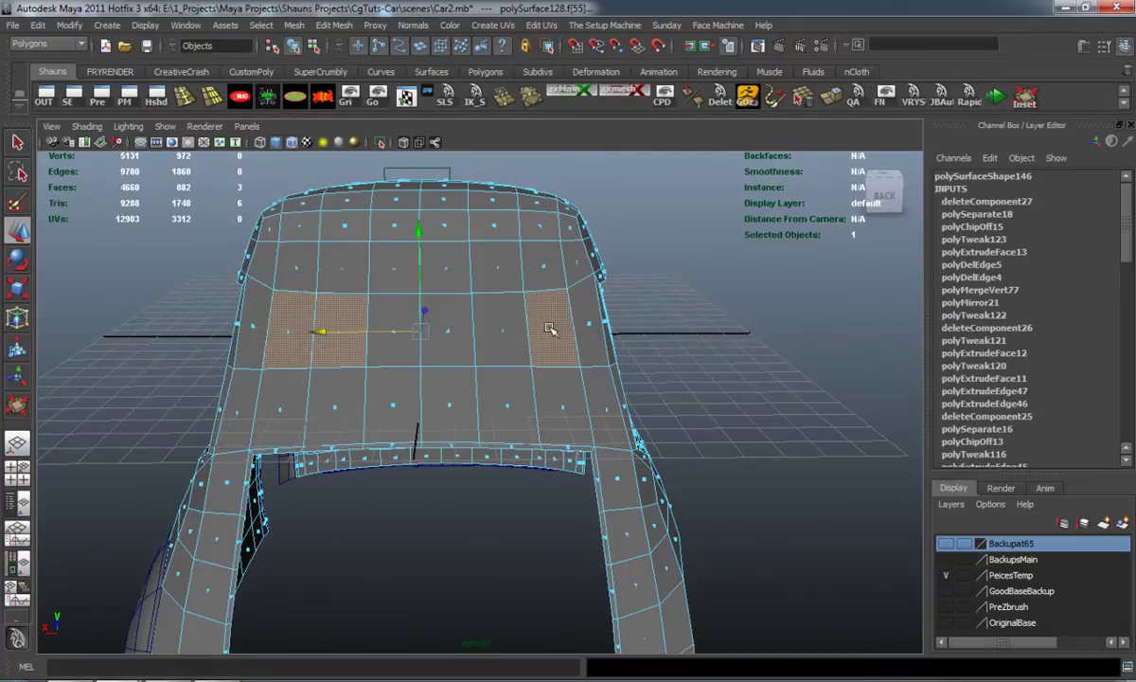
pyautogui.keyDown('alt'); pyautogui.moveTo(530, 353); pyautogui.dragTo(553, 367); pyautogui.keyUp('alt')
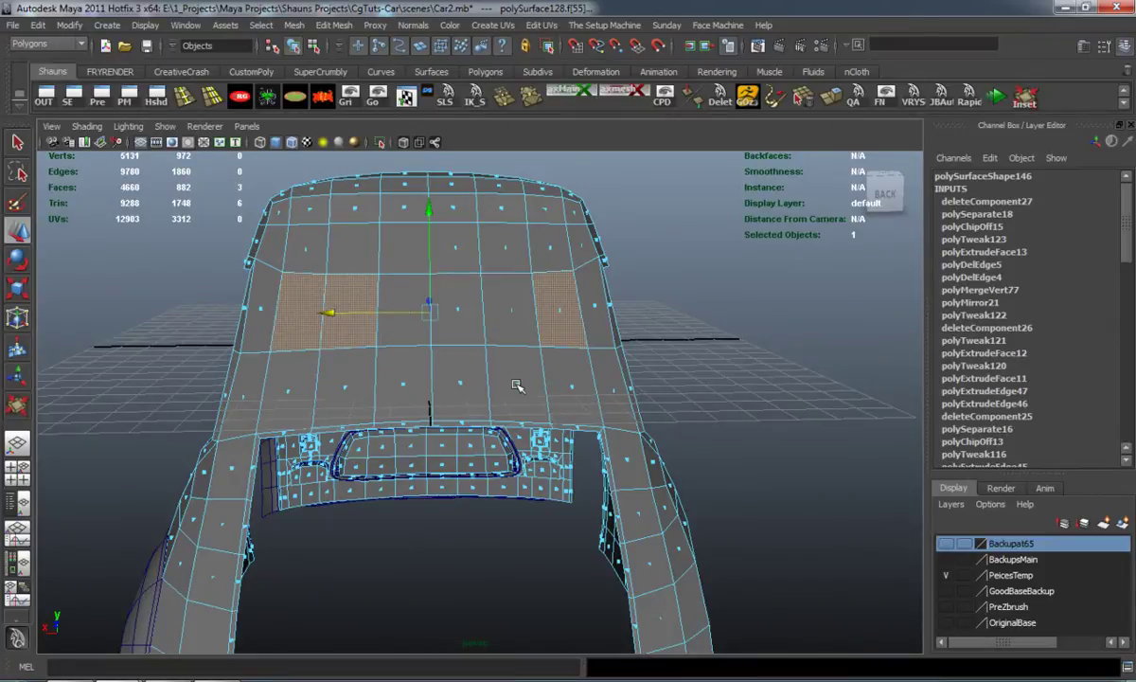
# Add the six faces of the row just above the trunk opening to the rear window selection.
pyautogui.keyDown('shift'); pyautogui.click(519, 385); pyautogui.keyUp('shift')
pyautogui.keyDown('shift'); pyautogui.click(573, 386); pyautogui.keyUp('shift')
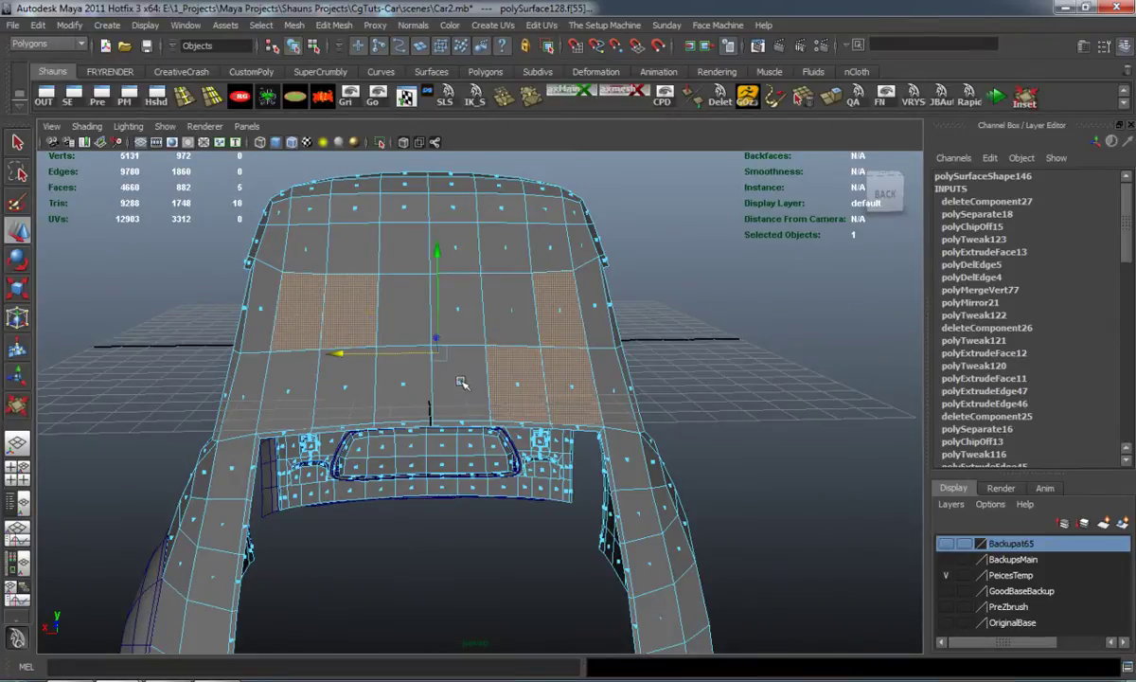
pyautogui.keyDown('shift'); pyautogui.click(461, 382); pyautogui.keyUp('shift')
pyautogui.keyDown('shift'); pyautogui.click(402, 383); pyautogui.keyUp('shift')
pyautogui.keyDown('shift'); pyautogui.click(322, 393); pyautogui.keyUp('shift')
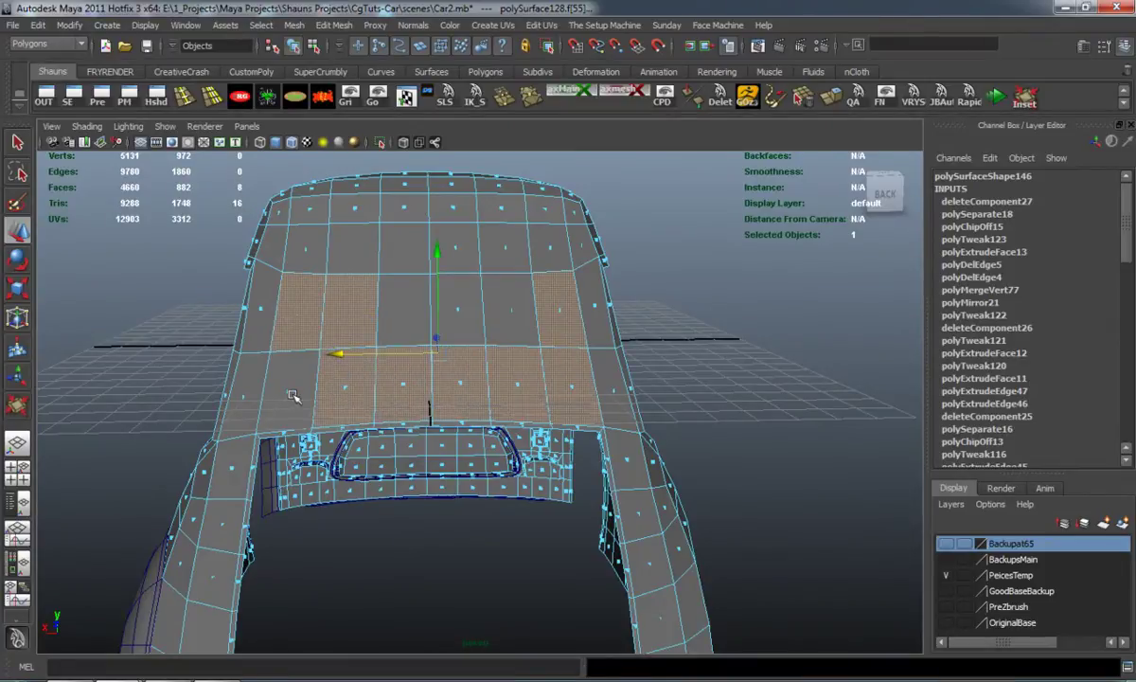
pyautogui.keyDown('shift'); pyautogui.click(289, 393); pyautogui.keyUp('shift')
# Add the remaining middle faces of the upper row to complete the 12-face rear window selection, without stray faces on the body.
pyautogui.keyDown('shift'); pyautogui.click(403, 309); pyautogui.keyUp('shift')
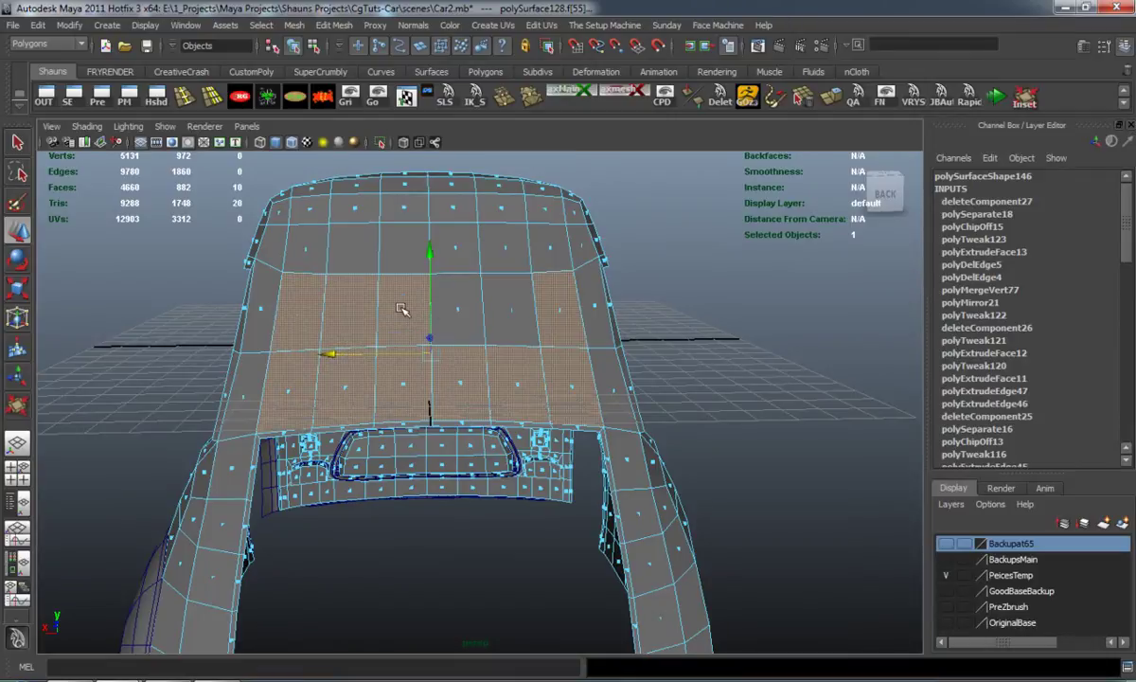
pyautogui.keyDown('shift'); pyautogui.click(457, 310); pyautogui.keyUp('shift')
pyautogui.keyDown('alt'); pyautogui.moveTo(511, 313); pyautogui.dragTo(303, 358); pyautogui.keyUp('alt')
pyautogui.keyDown('shift'); pyautogui.click(455, 322); pyautogui.keyUp('shift')
pyautogui.scroll(-5, 419, 350)
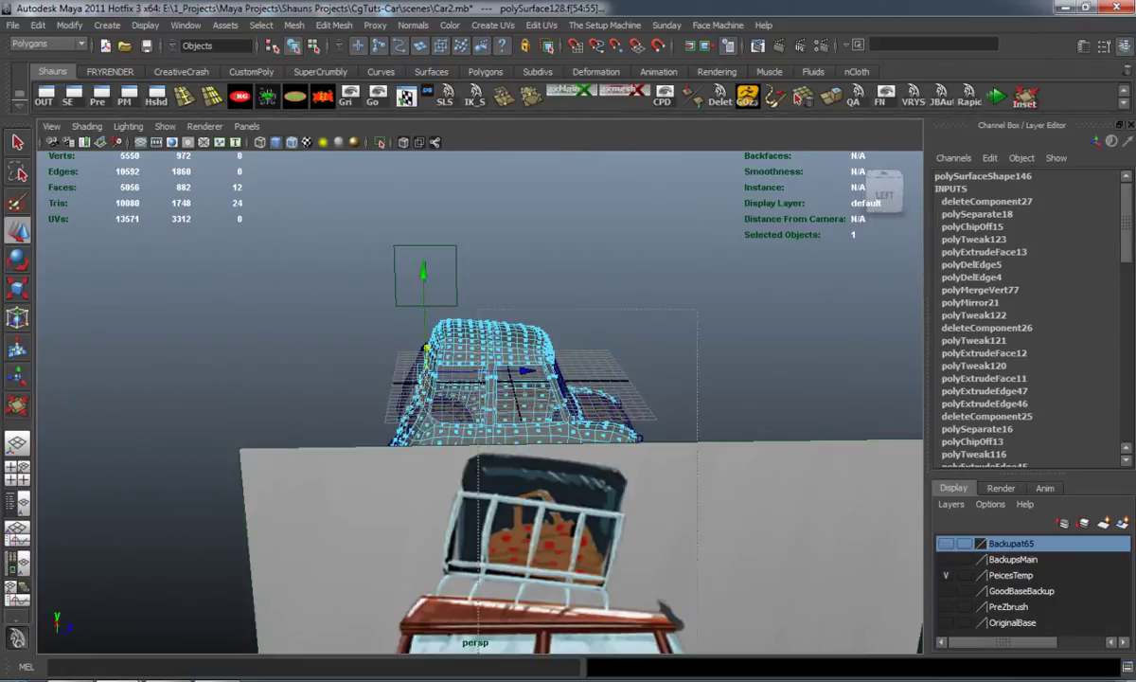
pyautogui.press(']')
pyautogui.press(']')
pyautogui.press(']')
pyautogui.press(']')
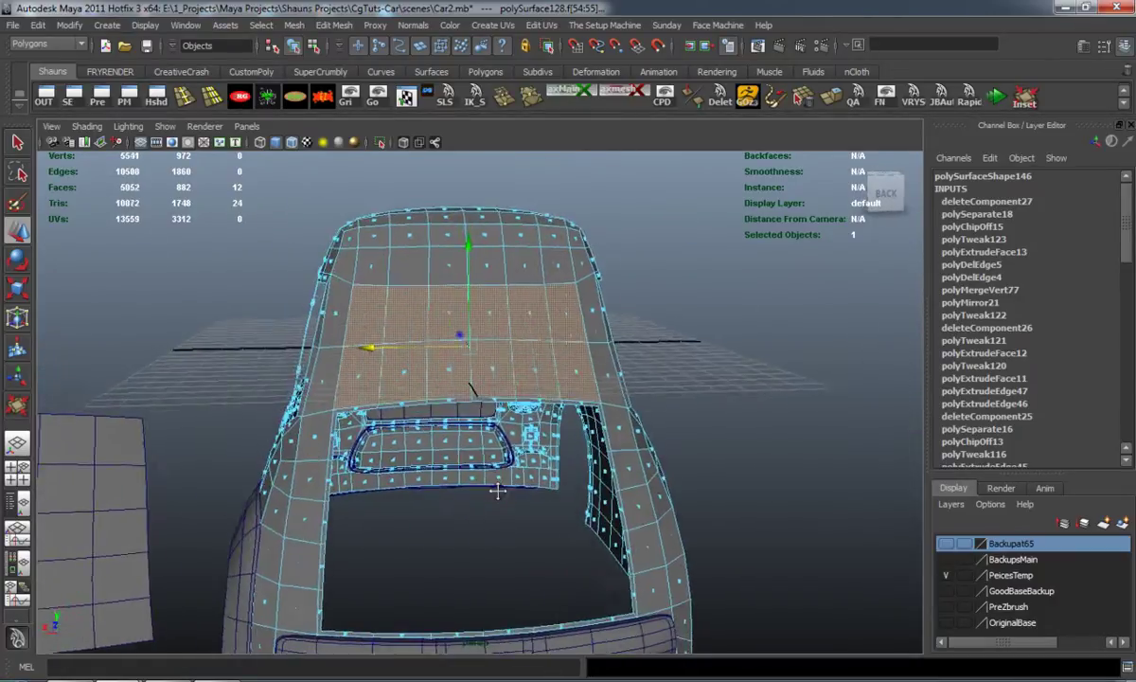
# Inset the 12 selected rear window faces slightly, leaving a thin border of faces around them.
pyautogui.click(1027, 98)
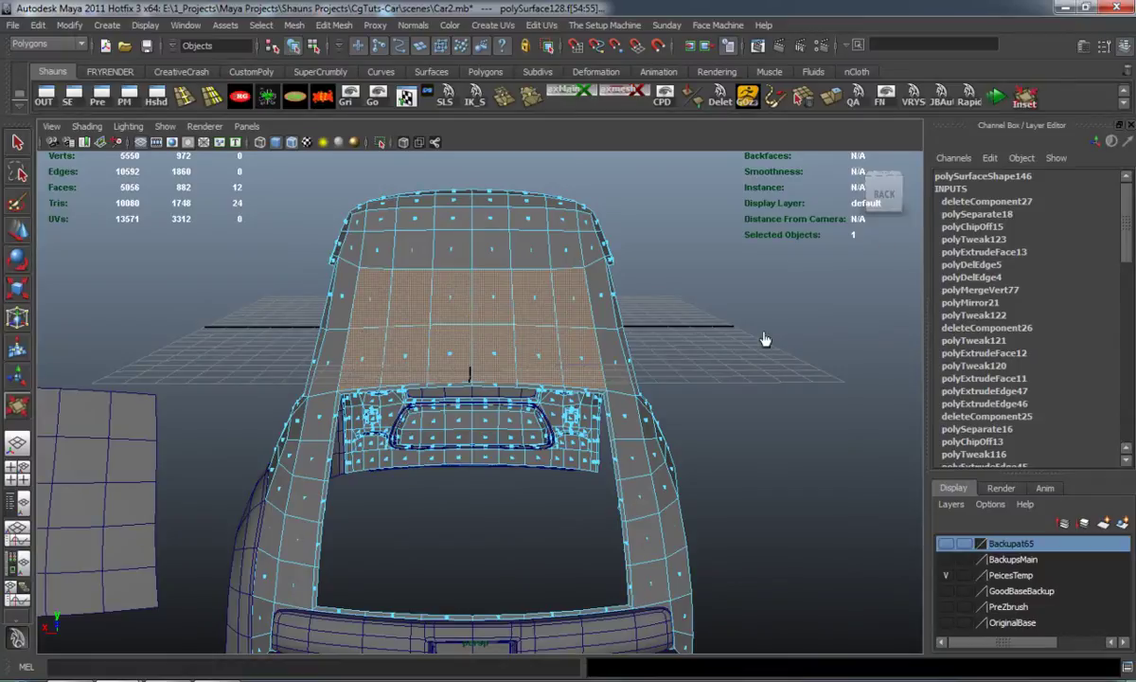
pyautogui.moveTo(755, 355); pyautogui.dragTo(760, 355)
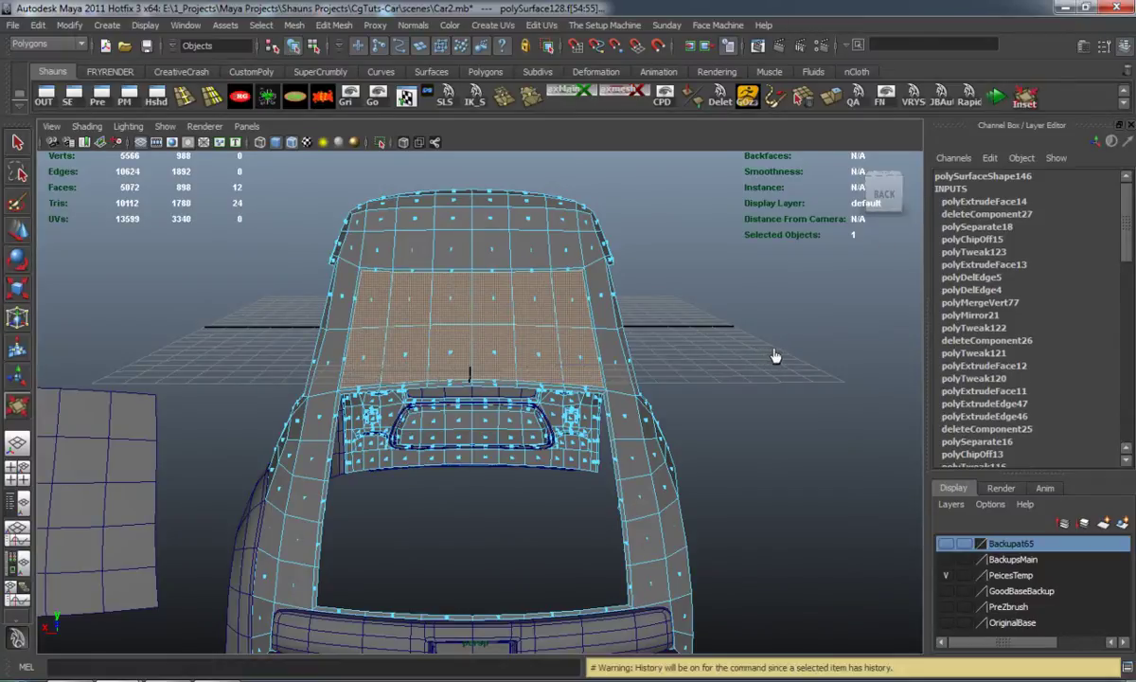
pyautogui.press('w')
# Duplicate the 12 inset rear window faces as a separate panel, preview it smoothed and delete its construction history.
pyautogui.keyDown('alt'); pyautogui.moveTo(611, 363); pyautogui.dragTo(488, 368); pyautogui.keyUp('alt')
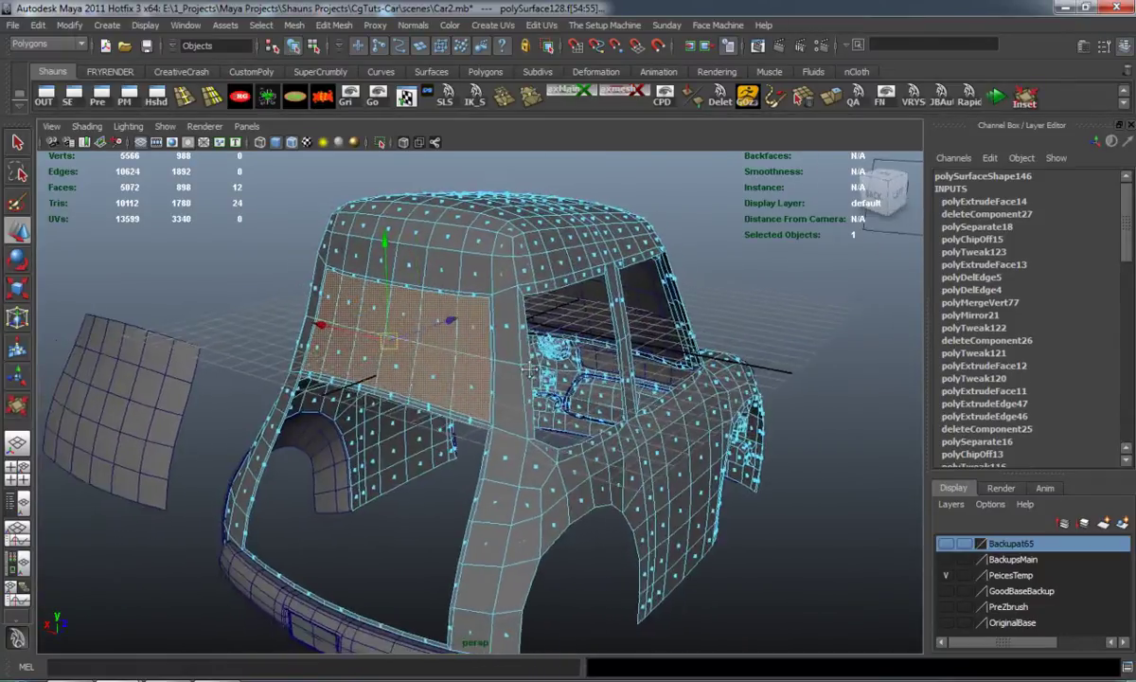
pyautogui.keyDown('alt'); pyautogui.moveTo(488, 367); pyautogui.dragTo(572, 376, button='right'); pyautogui.keyUp('alt')
pyautogui.keyDown('alt'); pyautogui.moveTo(573, 377); pyautogui.dragTo(599, 370); pyautogui.keyUp('alt')
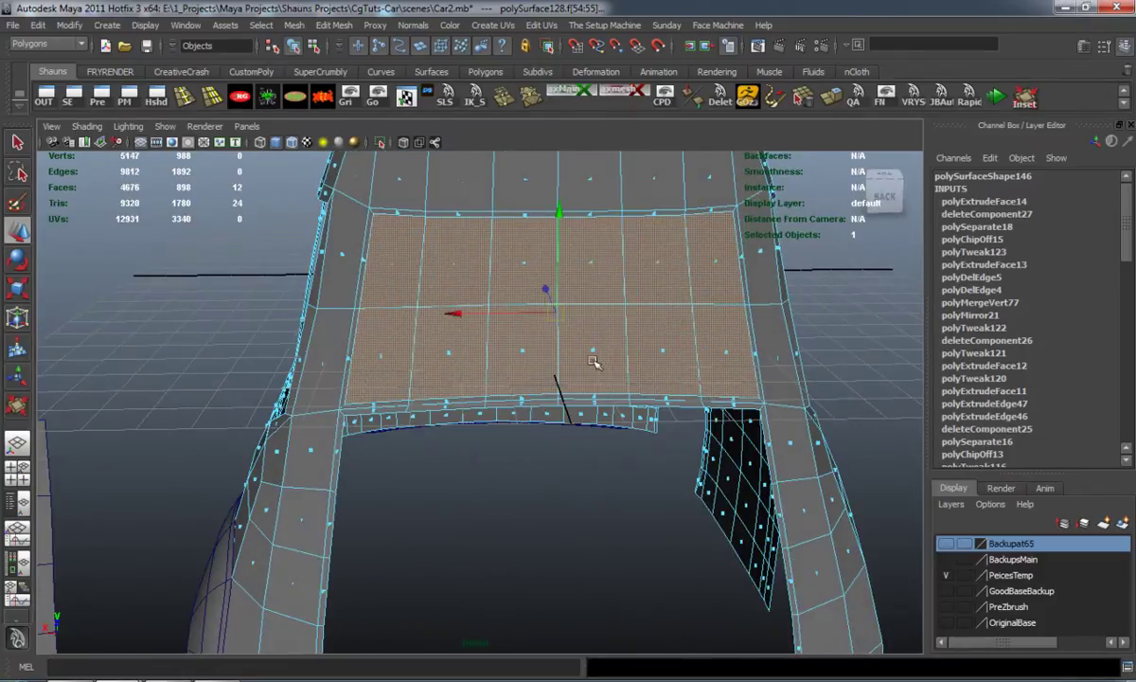
pyautogui.click(333, 25)
pyautogui.click(369, 299)
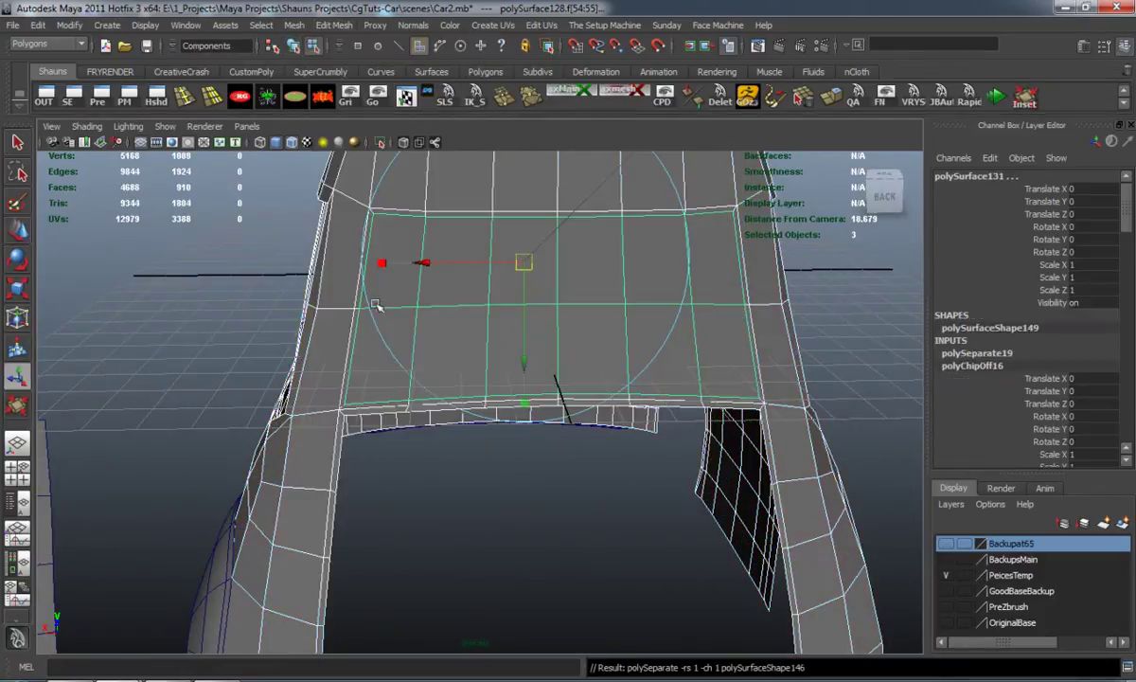
pyautogui.press('3')
pyautogui.moveTo(328, 266); pyautogui.dragTo(404, 243, button='right')
pyautogui.click(319, 96)
# Move the duplicated rear window panel sideways clear of the body, to a Translate X of about 15.823.
pyautogui.scroll(-4, 402, 317)
pyautogui.press('w')
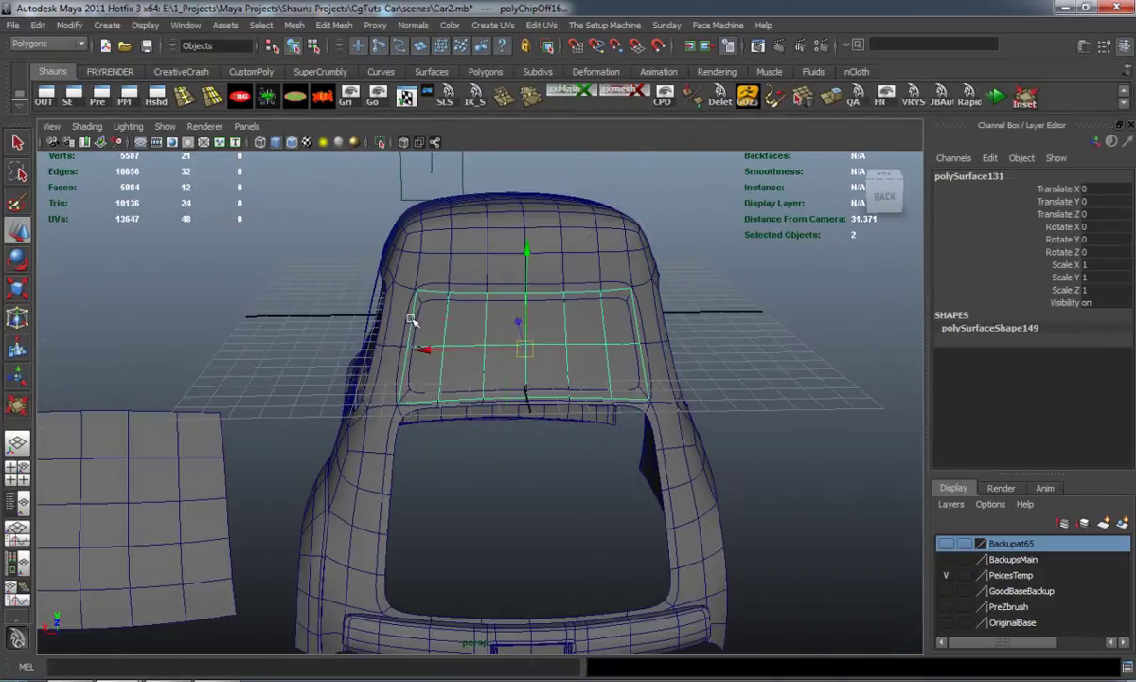
pyautogui.moveTo(431, 348); pyautogui.dragTo(26, 303)
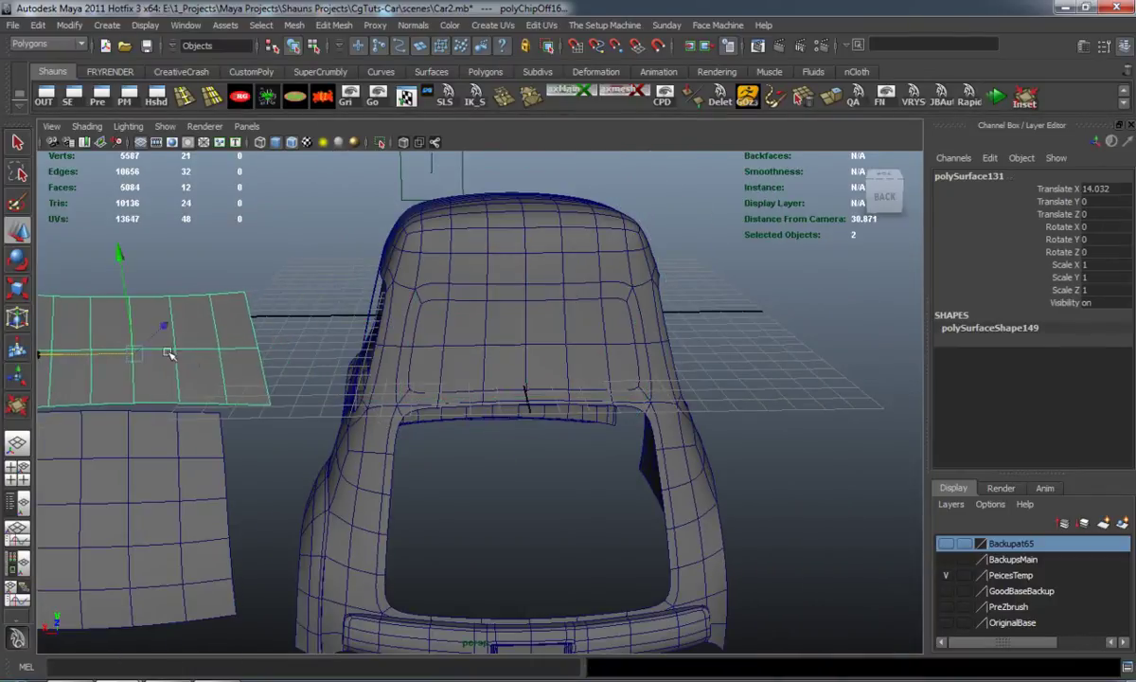
pyautogui.scroll(-2, 108, 340)
pyautogui.keyDown('alt'); pyautogui.moveTo(184, 342); pyautogui.dragTo(350, 345, button='middle'); pyautogui.keyUp('alt')
pyautogui.moveTo(248, 352); pyautogui.dragTo(198, 355)
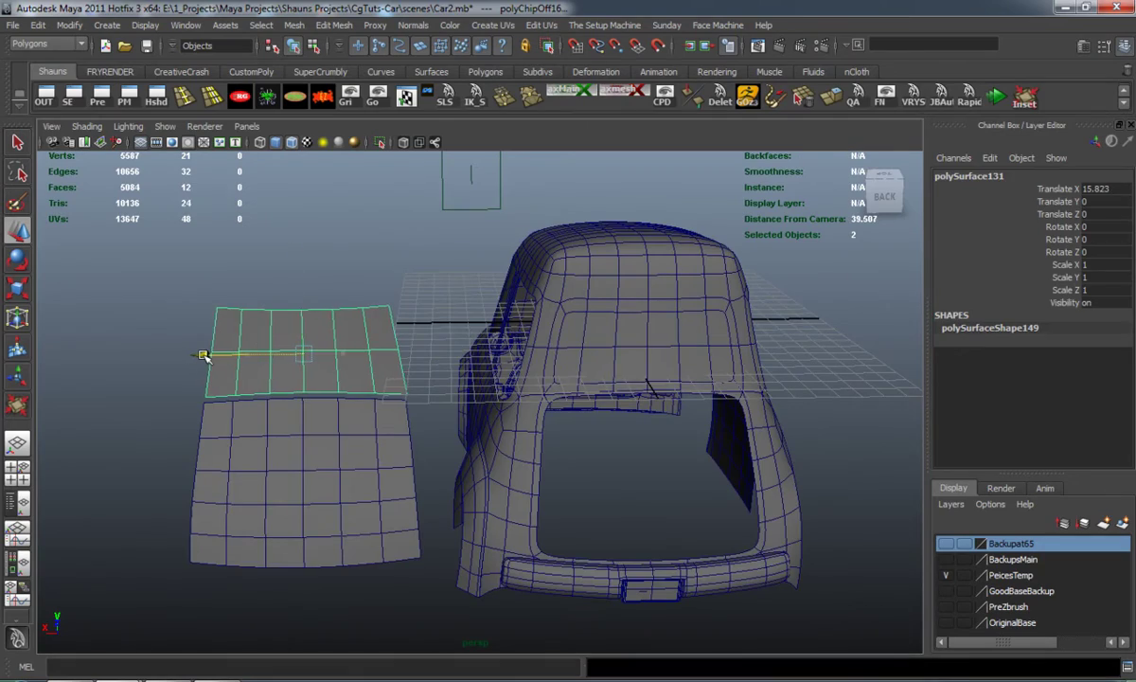
# Delete the body's 12 rear window faces inside the inset border to open the window.
pyautogui.click(413, 297)
pyautogui.keyDown('alt'); pyautogui.moveTo(587, 371); pyautogui.dragTo(444, 352, button='middle'); pyautogui.keyUp('alt')
pyautogui.scroll(4, 444, 352)
pyautogui.click(379, 362)
pyautogui.keyDown('alt'); pyautogui.moveTo(360, 366); pyautogui.dragTo(610, 352); pyautogui.keyUp('alt')
pyautogui.keyDown('alt'); pyautogui.moveTo(611, 352); pyautogui.dragTo(486, 438, button='middle'); pyautogui.keyUp('alt')
pyautogui.scroll(5, 389, 408)
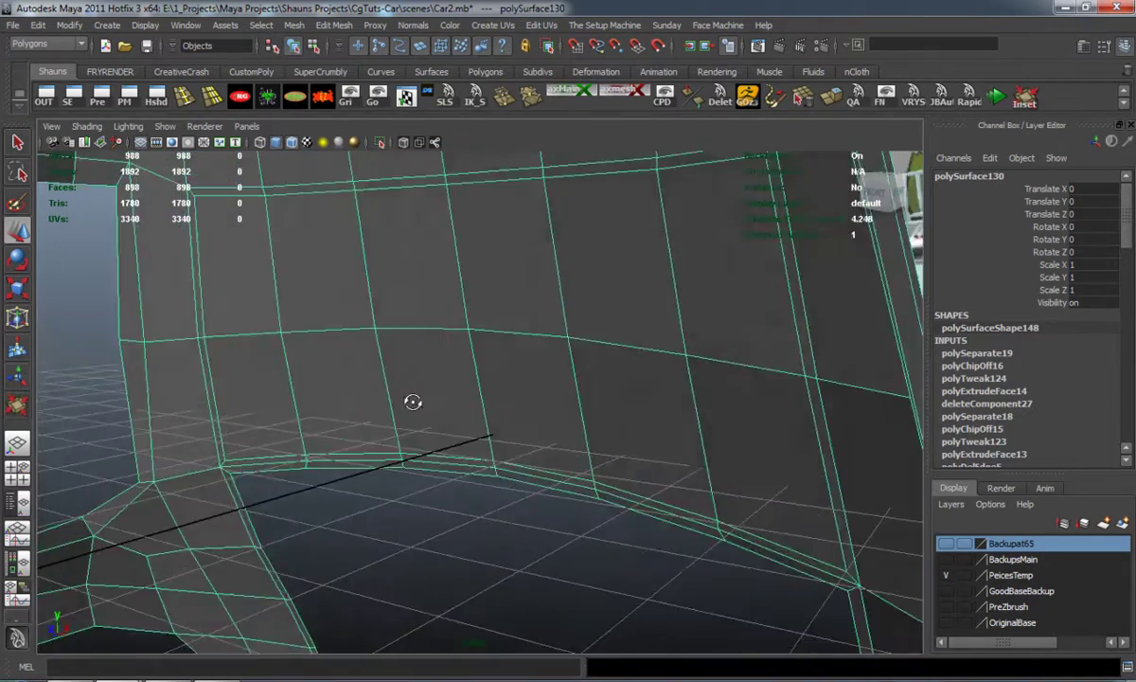
pyautogui.keyDown('alt'); pyautogui.moveTo(388, 408); pyautogui.dragTo(452, 383); pyautogui.keyUp('alt')
pyautogui.moveTo(393, 324); pyautogui.dragTo(391, 363, button='right')
pyautogui.keyDown('alt'); pyautogui.moveTo(376, 356); pyautogui.dragTo(547, 341, button='middle'); pyautogui.keyUp('alt')
pyautogui.scroll(-1, 548, 341)
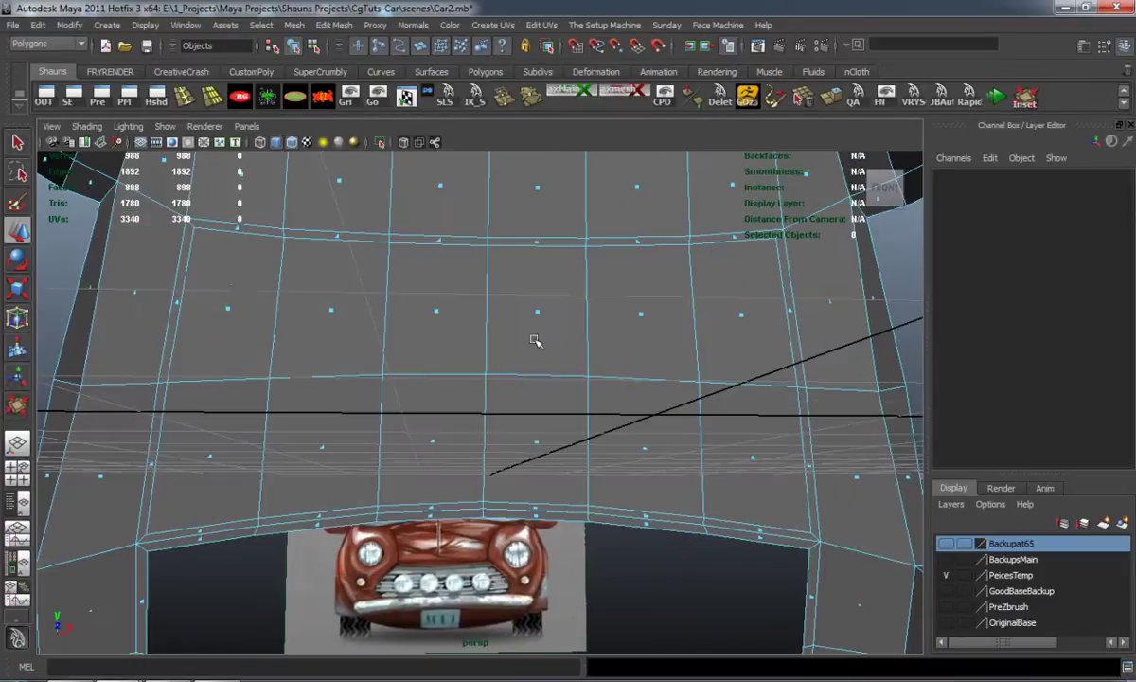
pyautogui.moveTo(760, 485); pyautogui.dragTo(364, 454)
pyautogui.scroll(-3, 363, 454)
pyautogui.keyDown('alt'); pyautogui.moveTo(407, 440); pyautogui.dragTo(442, 383, button='middle'); pyautogui.keyUp('alt')
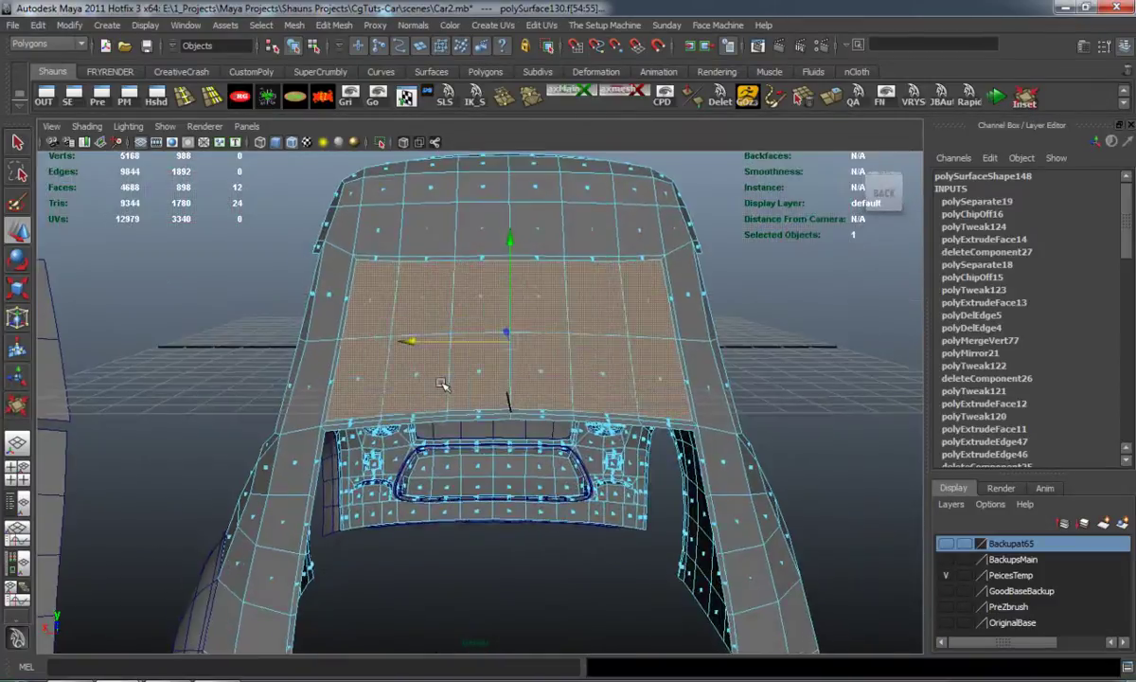
pyautogui.press('Delete')
# Extrude the border edge loop of the body's trunk opening inward, with a Local Translate Z of about -0.206.
pyautogui.keyDown('alt'); pyautogui.moveTo(399, 413); pyautogui.dragTo(332, 428); pyautogui.keyUp('alt')
pyautogui.press('1')
pyautogui.scroll(4, 332, 428)
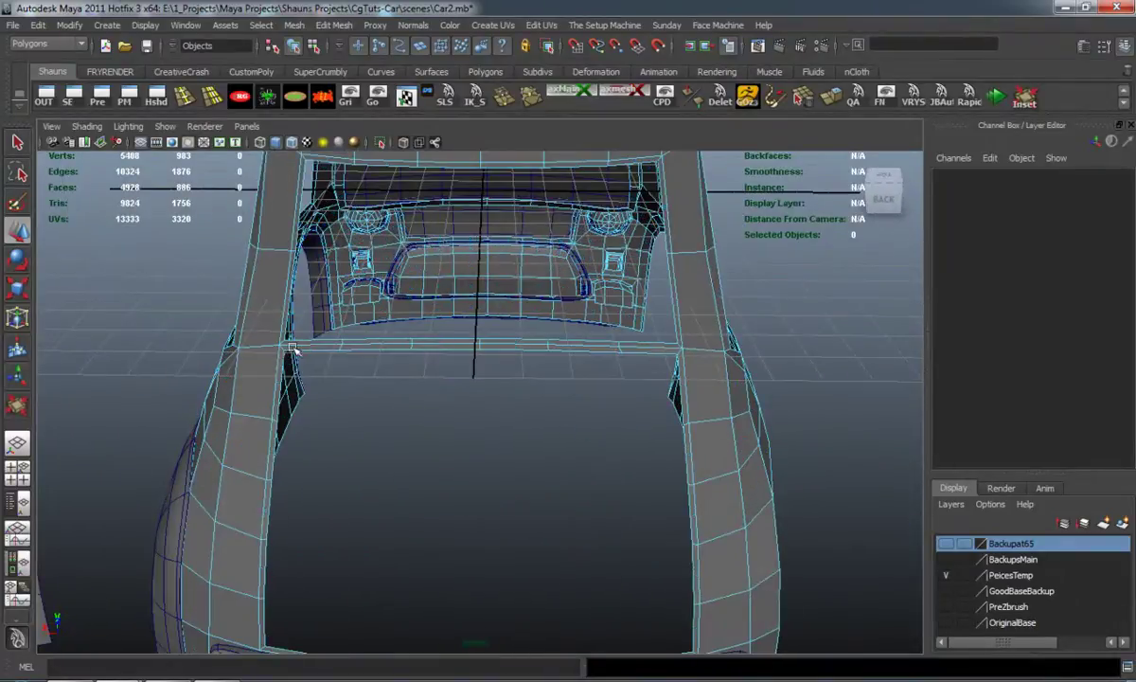
pyautogui.click(329, 351)
pyautogui.press('w')
pyautogui.moveTo(393, 406)
pyautogui.keyDown('alt'); pyautogui.mouseDown()
pyautogui.moveTo(426, 393)
pyautogui.moveTo(502, 405)
pyautogui.moveTo(437, 419)
pyautogui.moveTo(396, 391)
pyautogui.mouseUp(); pyautogui.keyUp('alt')
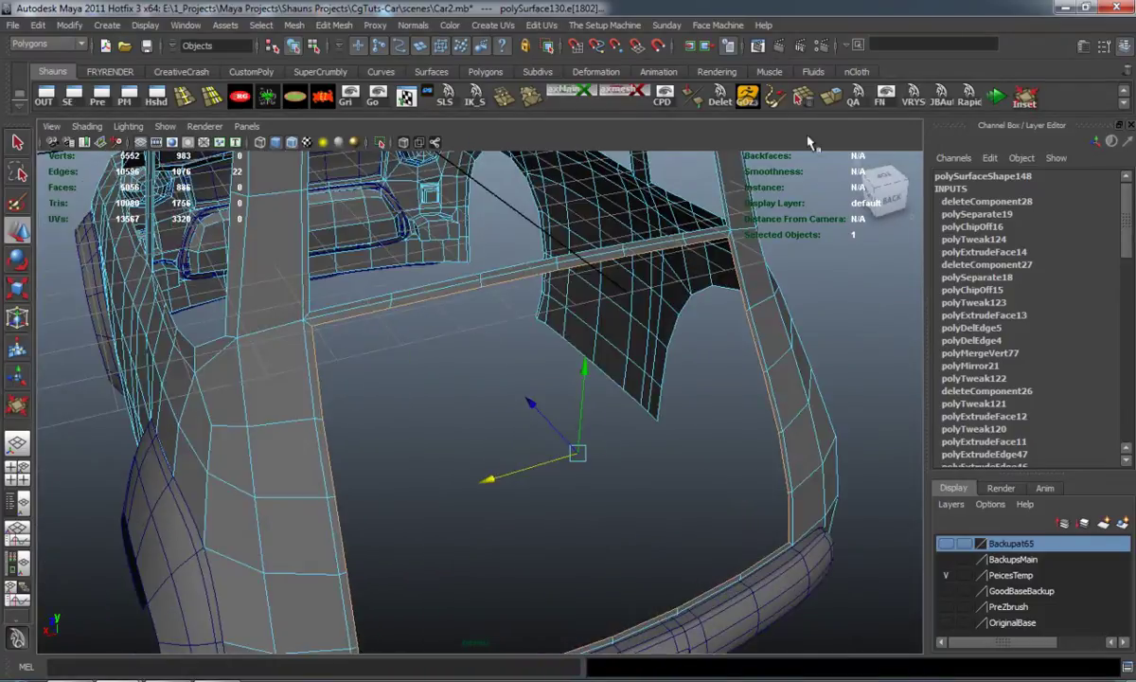
pyautogui.keyDown('alt'); pyautogui.moveTo(566, 467); pyautogui.dragTo(568, 441, button='right'); pyautogui.keyUp('alt')
pyautogui.keyDown('alt'); pyautogui.moveTo(568, 441); pyautogui.dragTo(561, 427); pyautogui.keyUp('alt')
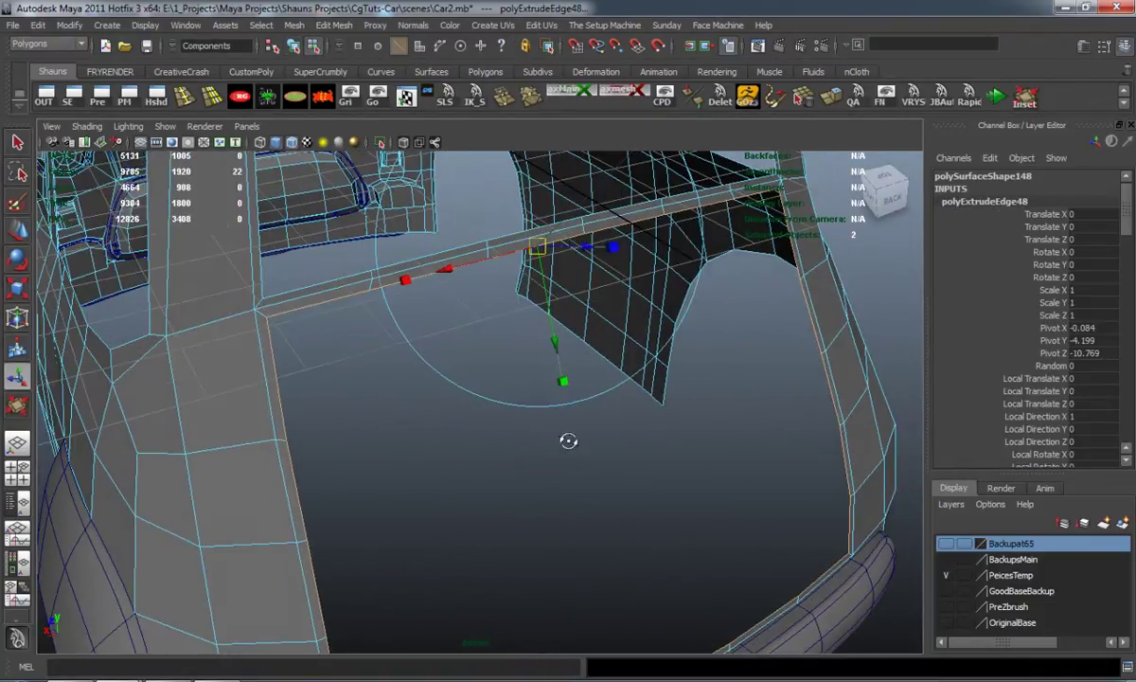
pyautogui.moveTo(589, 248); pyautogui.dragTo(586, 304)
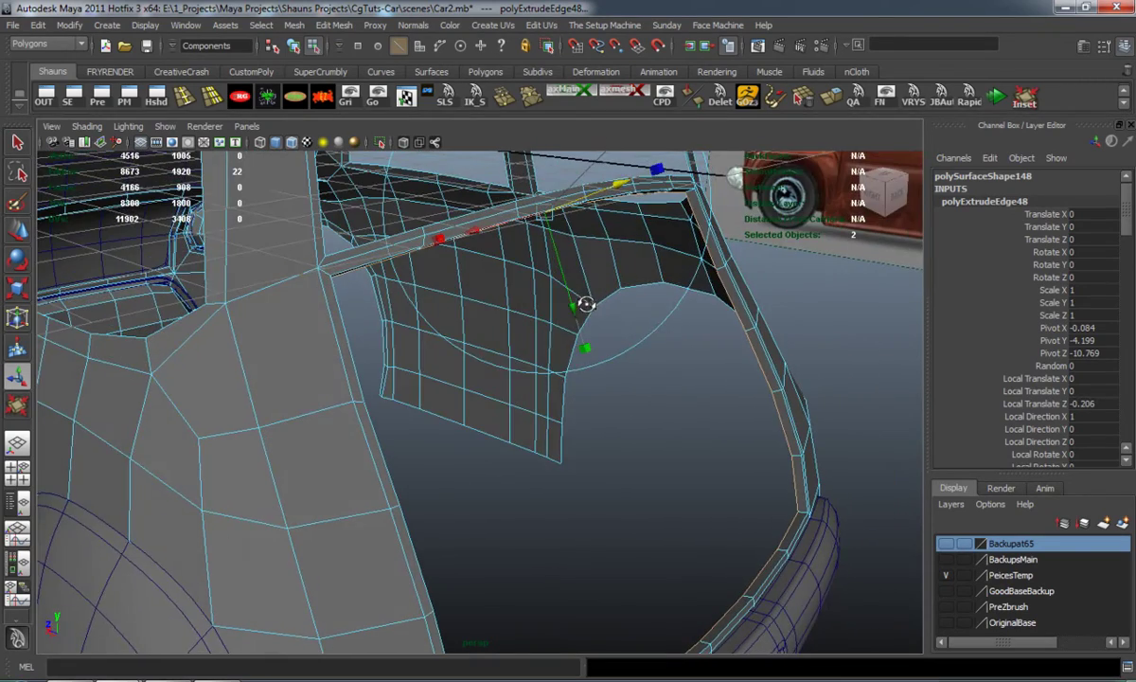
pyautogui.click(828, 326)
# Extrude the border edge loop of the body's rear window opening inward and preview the body smoothed.
pyautogui.keyDown('alt'); pyautogui.moveTo(680, 333); pyautogui.dragTo(639, 388); pyautogui.keyUp('alt')
pyautogui.doubleClick(454, 282)
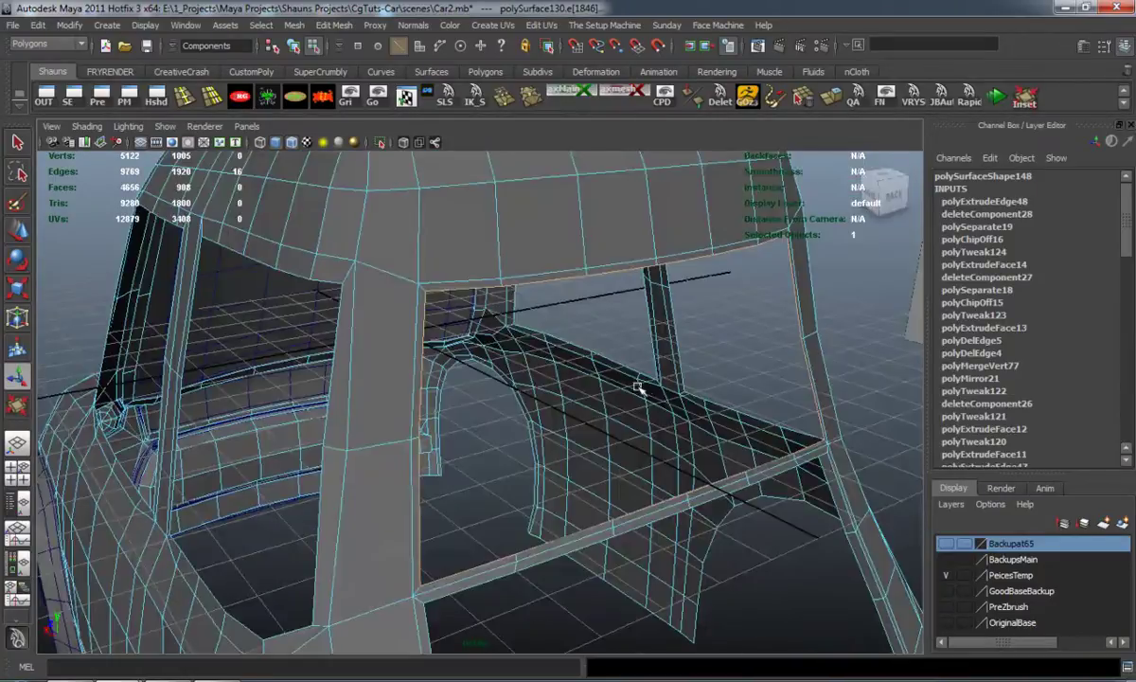
pyautogui.click(831, 104)
pyautogui.keyDown('alt'); pyautogui.moveTo(626, 357); pyautogui.dragTo(643, 352); pyautogui.keyUp('alt')
pyautogui.moveTo(708, 270); pyautogui.dragTo(698, 270)
pyautogui.press('3')
pyautogui.click(878, 394)
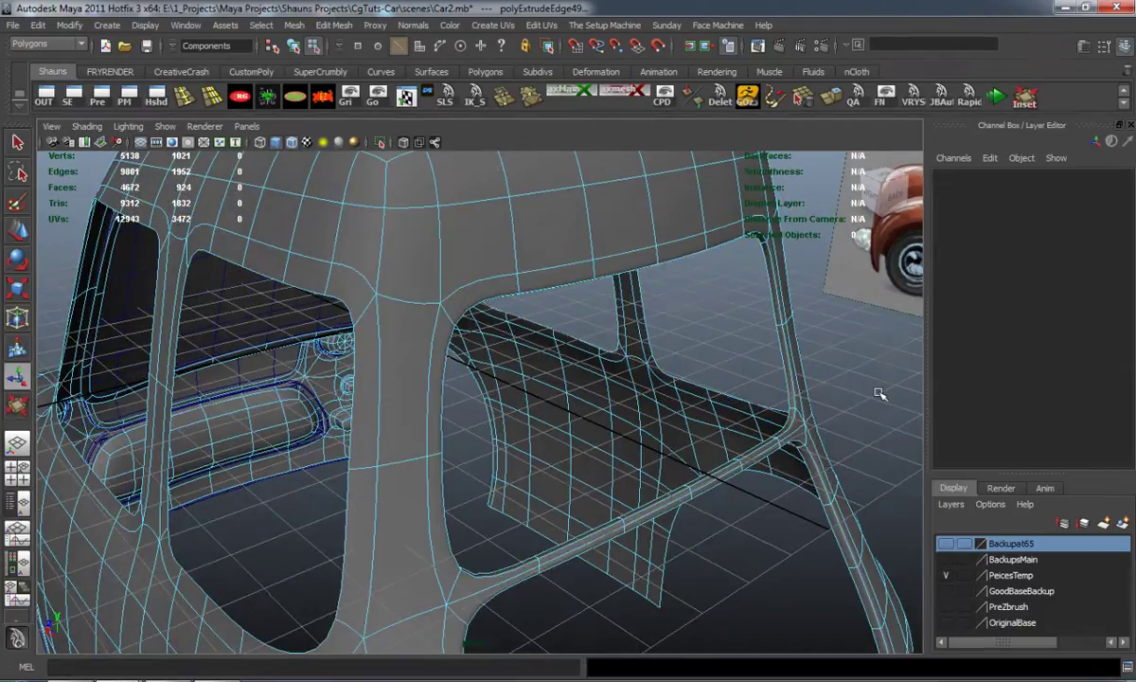
# Reset the trunk panel's Translate X so it sits back in the body's trunk opening.
pyautogui.moveTo(486, 248); pyautogui.dragTo(532, 228, button='right')
pyautogui.scroll(-5, 547, 414)
pyautogui.keyDown('alt'); pyautogui.moveTo(547, 414); pyautogui.dragTo(388, 356); pyautogui.keyUp('alt')
pyautogui.click(220, 419)
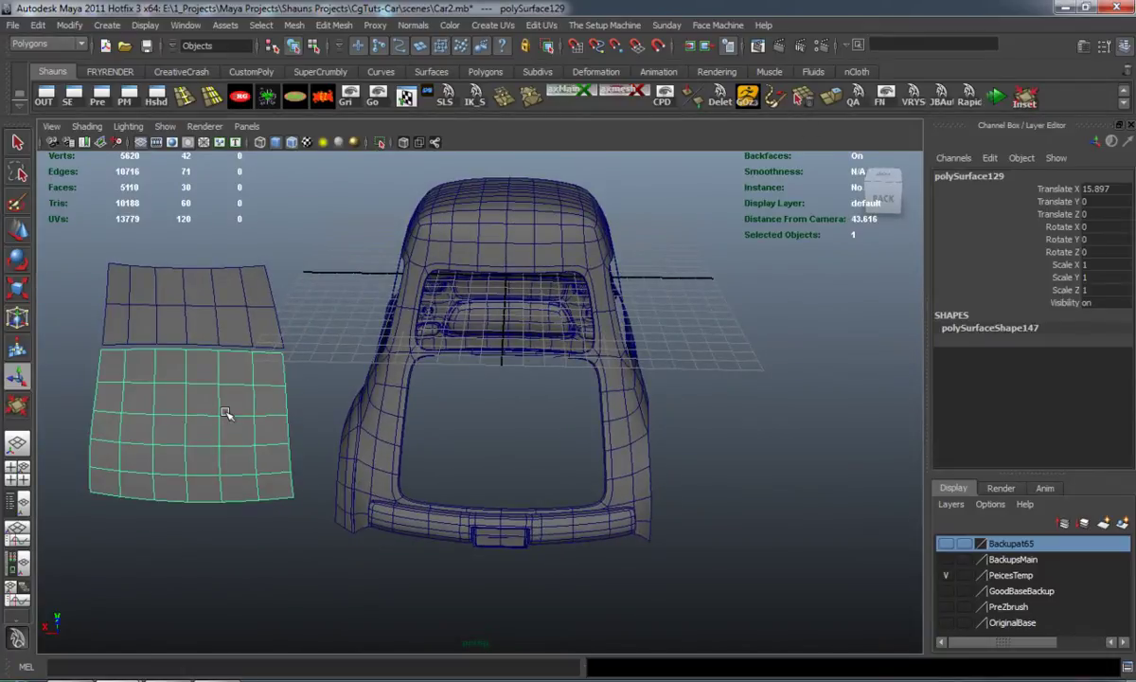
pyautogui.rightClick(262, 370)
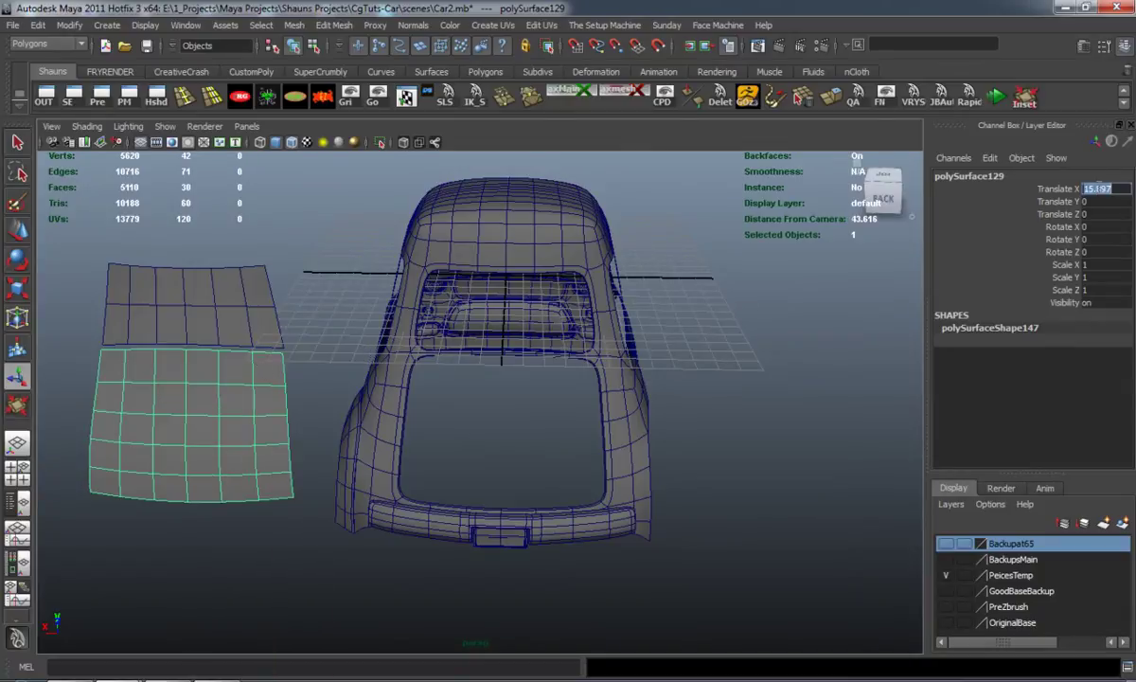
pyautogui.press('Return')
# Extrude the trunk panel's border edge loop inward, with a Local Translate Z of about -0.156, and return to object mode.
pyautogui.click(275, 466)
pyautogui.scroll(5, 276, 467)
pyautogui.keyDown('alt'); pyautogui.moveTo(277, 466); pyautogui.dragTo(405, 455); pyautogui.keyUp('alt')
pyautogui.click(486, 438)
pyautogui.scroll(4, 433, 419)
pyautogui.moveTo(428, 378); pyautogui.dragTo(413, 343, button='right')
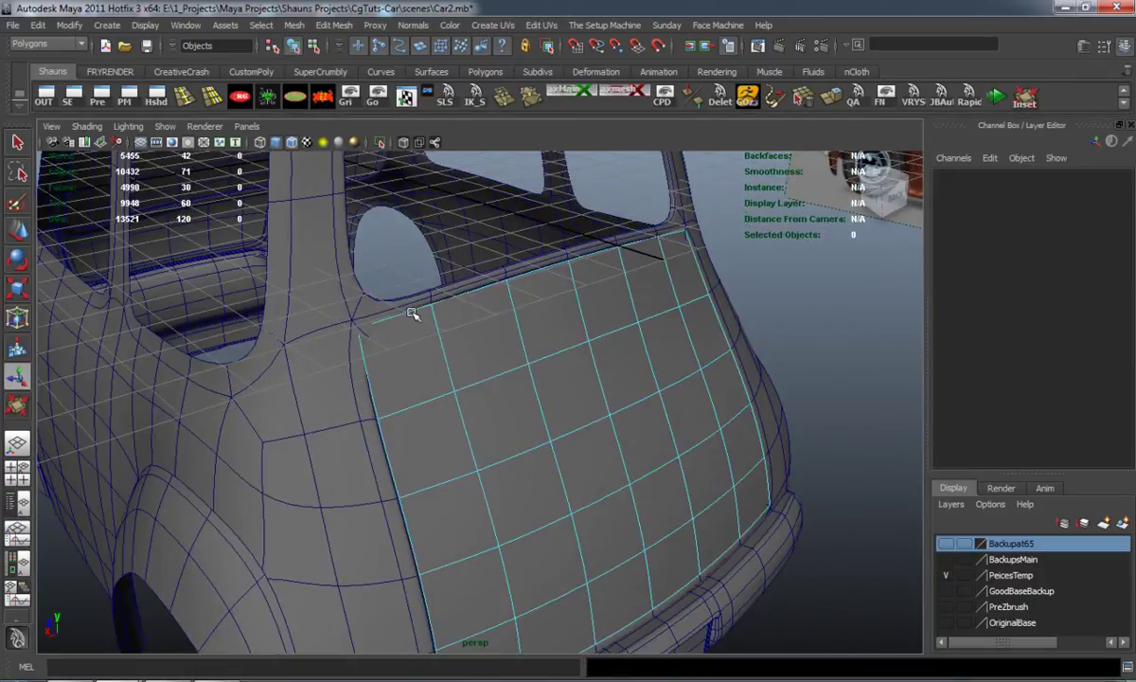
pyautogui.doubleClick(412, 314)
pyautogui.press('1')
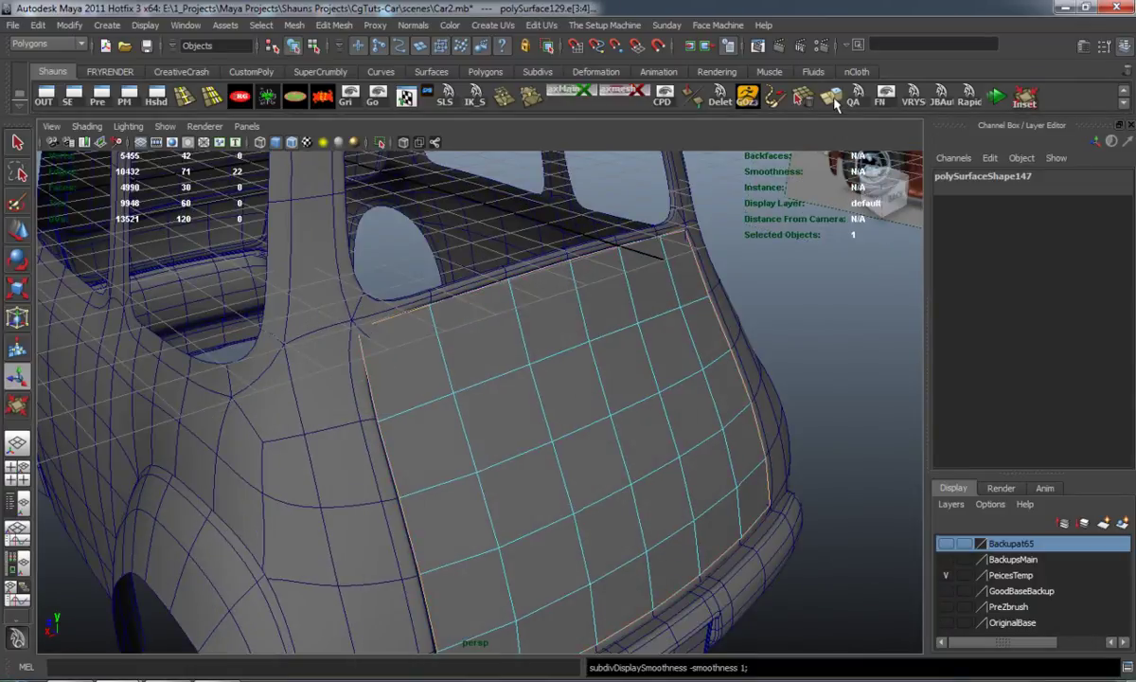
pyautogui.press('g')
pyautogui.keyDown('alt'); pyautogui.moveTo(585, 367); pyautogui.dragTo(581, 353); pyautogui.keyUp('alt')
pyautogui.moveTo(610, 262); pyautogui.dragTo(610, 259)
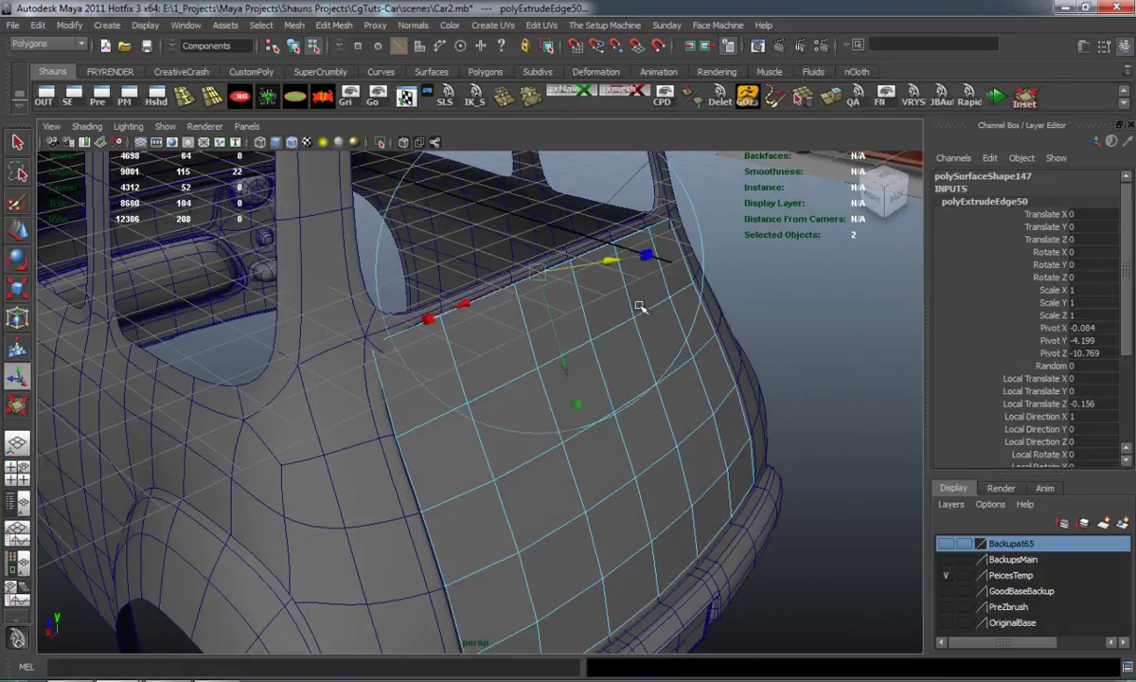
pyautogui.click(812, 337)
pyautogui.keyDown('alt'); pyautogui.moveTo(584, 385); pyautogui.dragTo(506, 379); pyautogui.keyUp('alt')
pyautogui.moveTo(506, 380); pyautogui.dragTo(541, 360, button='right')
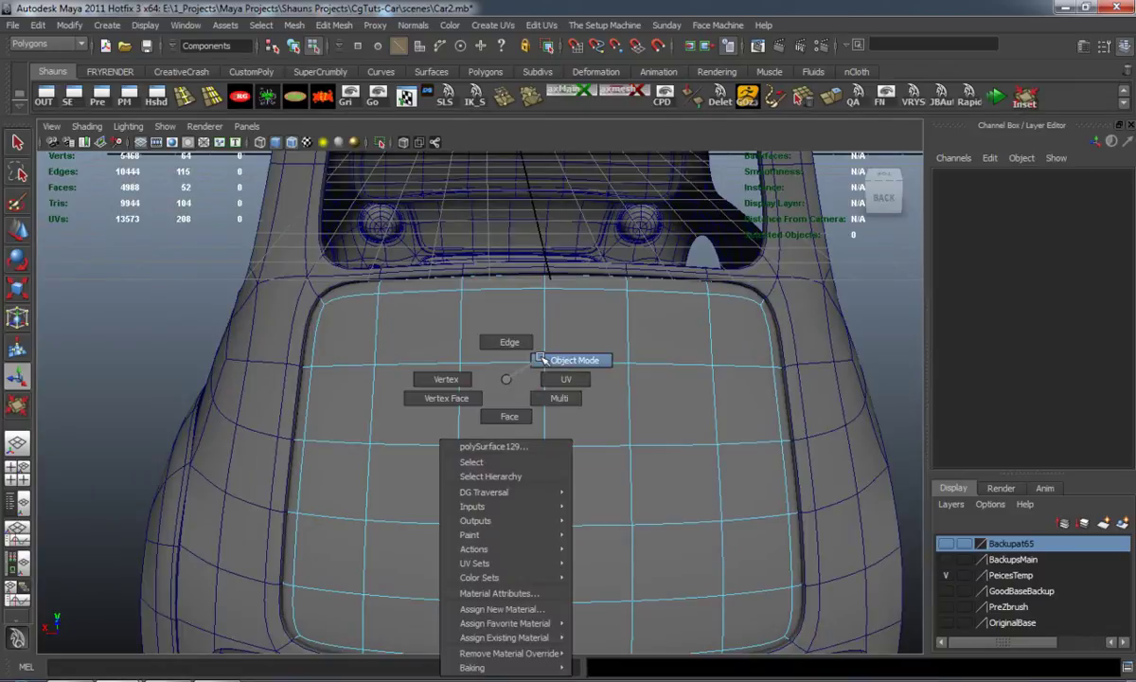
# Set the rear window panel's Translate X to 0 to place it back in the window opening.
pyautogui.scroll(-5, 538, 398)
pyautogui.keyDown('alt'); pyautogui.moveTo(538, 398); pyautogui.dragTo(527, 358, button='middle'); pyautogui.keyUp('alt')
pyautogui.keyDown('alt'); pyautogui.moveTo(528, 358); pyautogui.dragTo(464, 350); pyautogui.keyUp('alt')
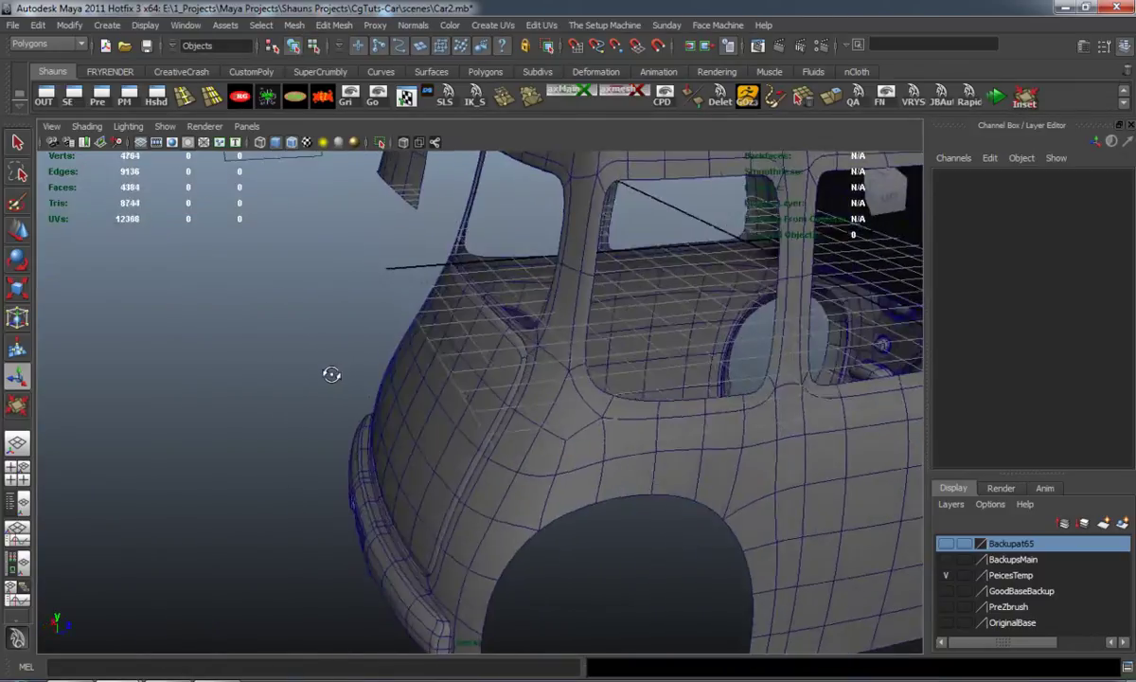
pyautogui.click(106, 248)
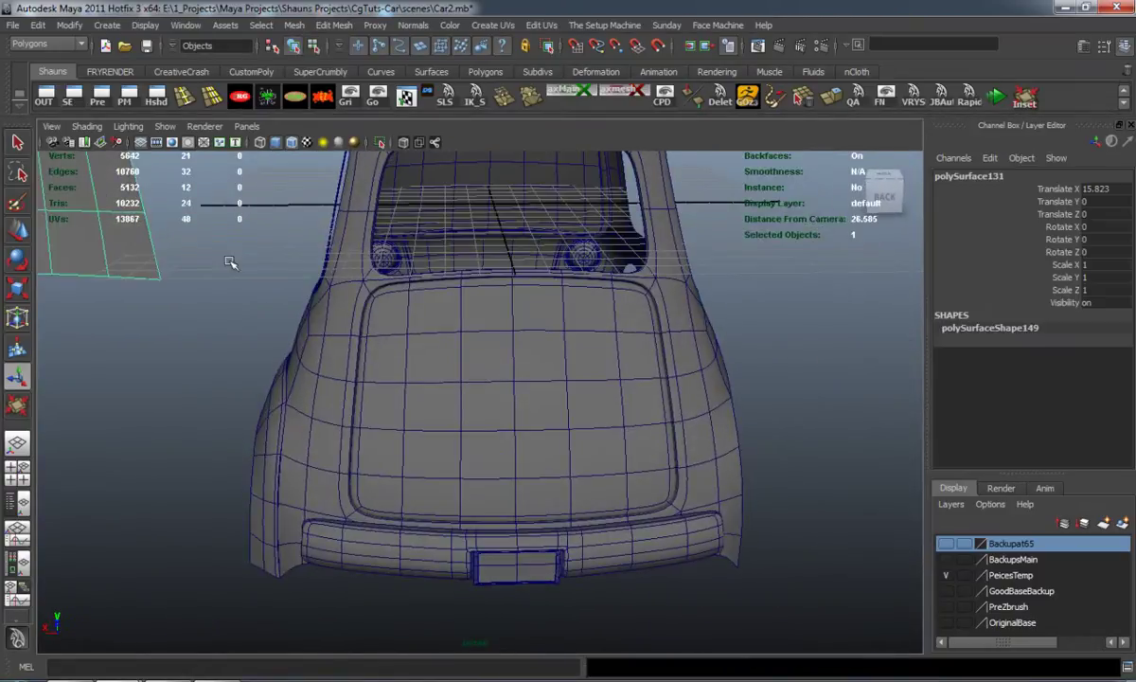
pyautogui.write('0')
pyautogui.press('Return')
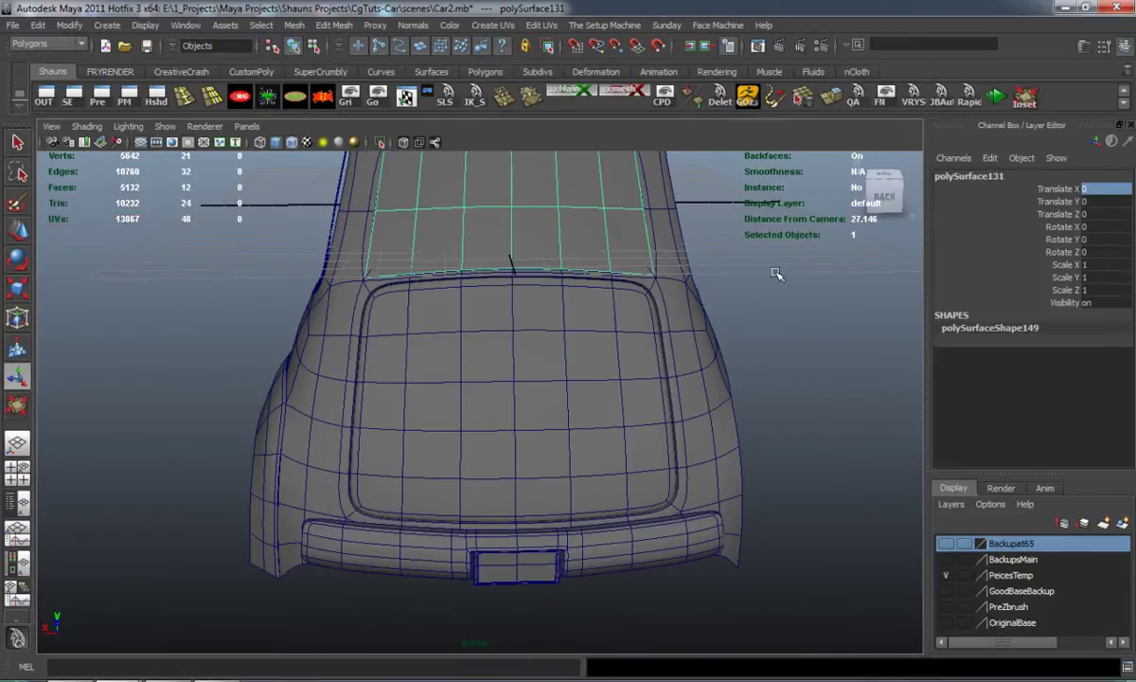
# Extrude all the rear window panel's faces inward, with a Local Translate Z of about -0.09, and preview the panel smoothed.
pyautogui.keyDown('alt'); pyautogui.moveTo(479, 229); pyautogui.dragTo(545, 378); pyautogui.keyUp('alt')
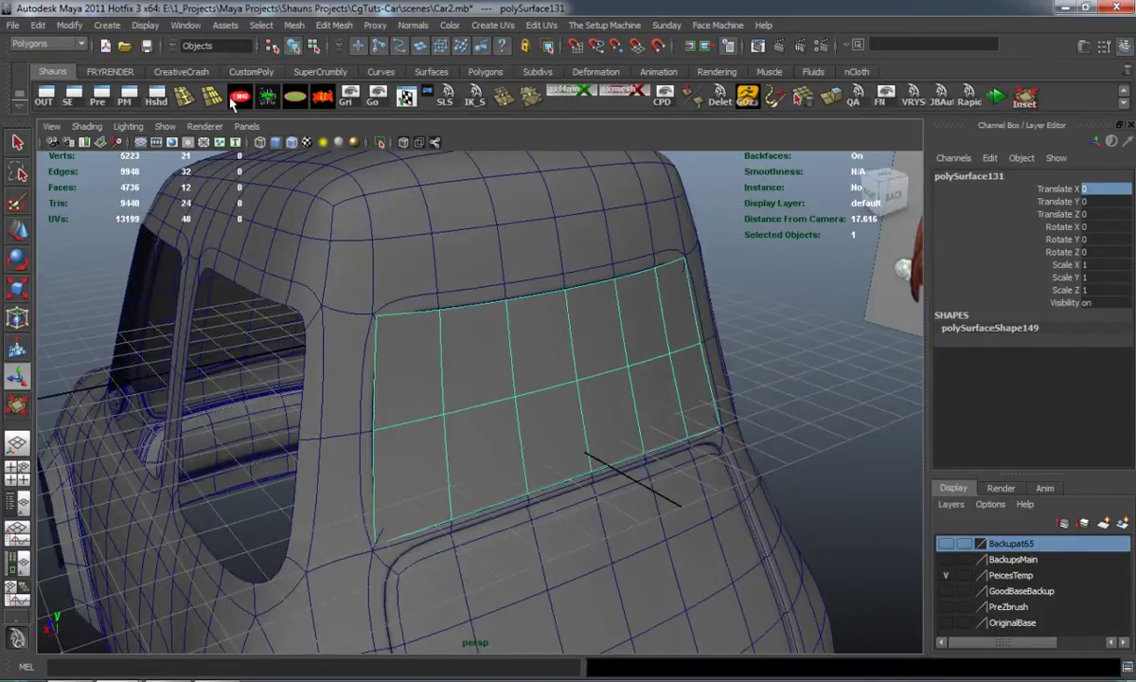
pyautogui.press('w')
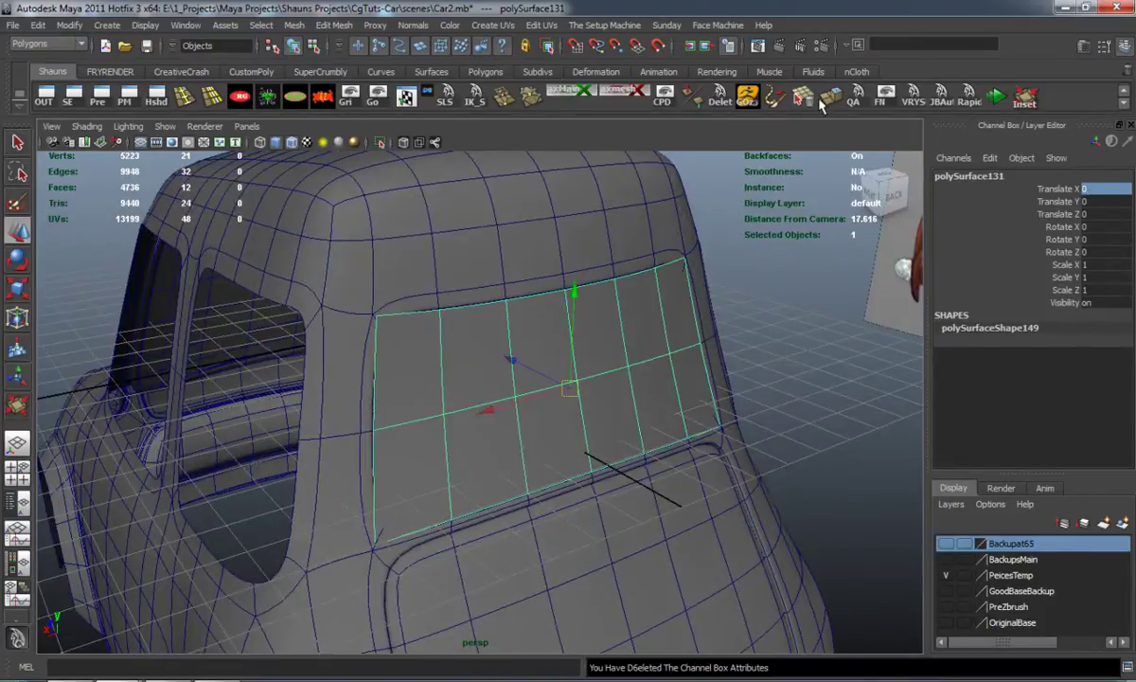
pyautogui.hotkey('ctrl', 'e')
pyautogui.scroll(5, 589, 343)
pyautogui.press('1')
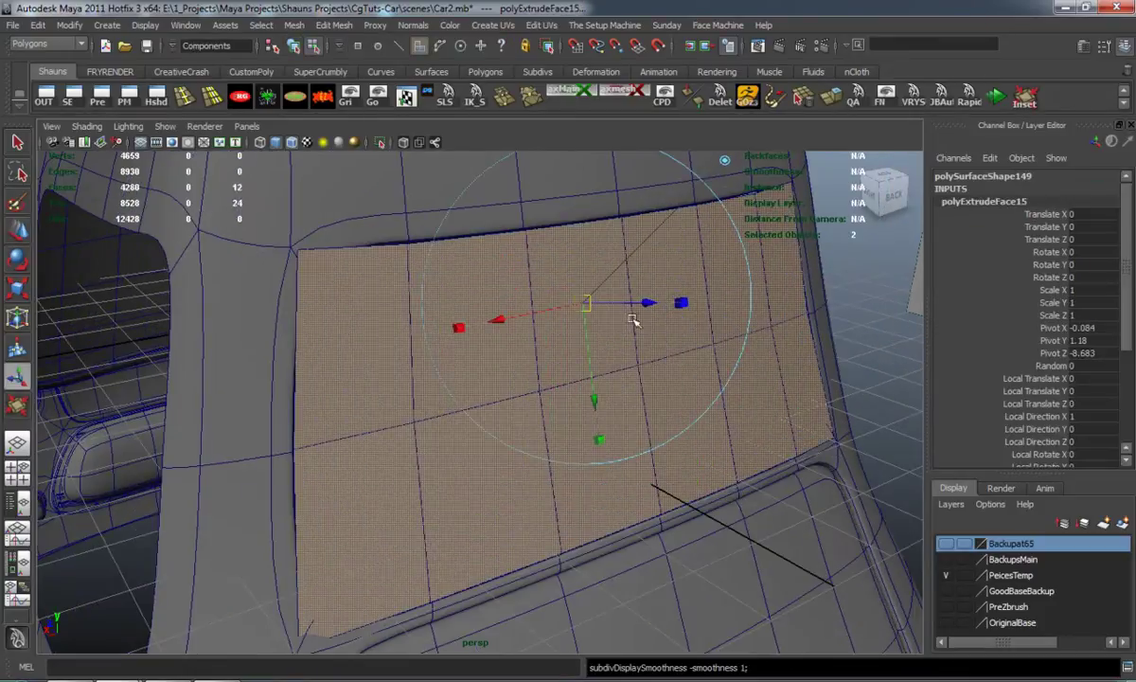
pyautogui.moveTo(650, 304); pyautogui.dragTo(648, 304)
pyautogui.press('3')
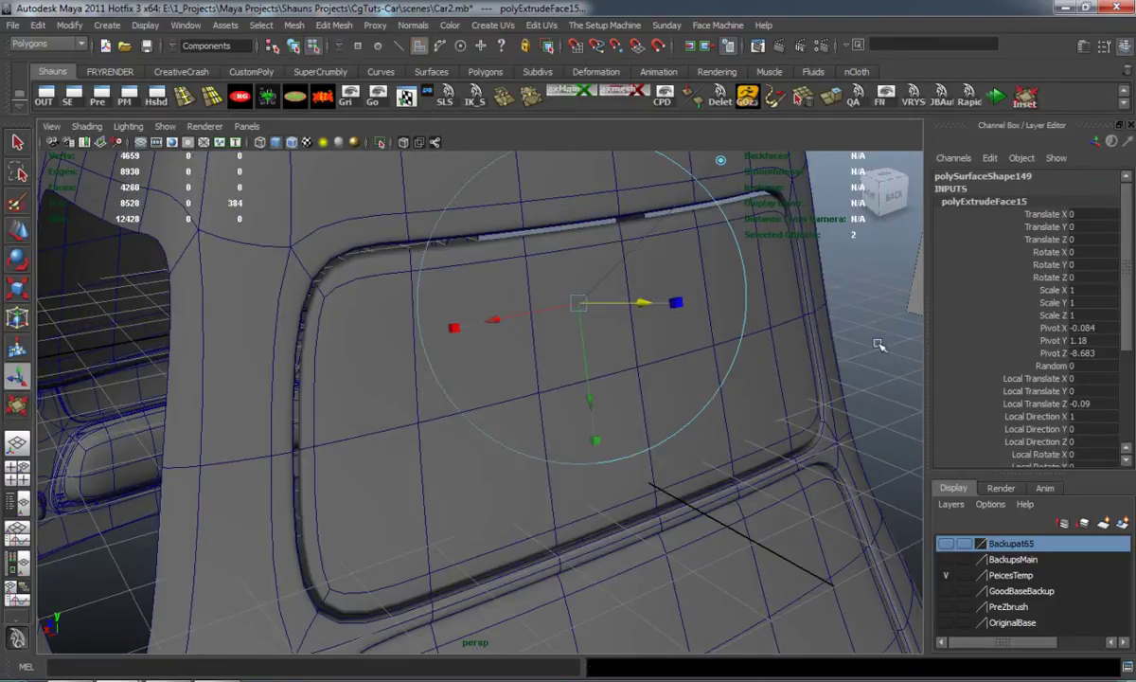
pyautogui.click(878, 346)
pyautogui.keyDown('alt'); pyautogui.moveTo(655, 352); pyautogui.dragTo(552, 341); pyautogui.keyUp('alt')
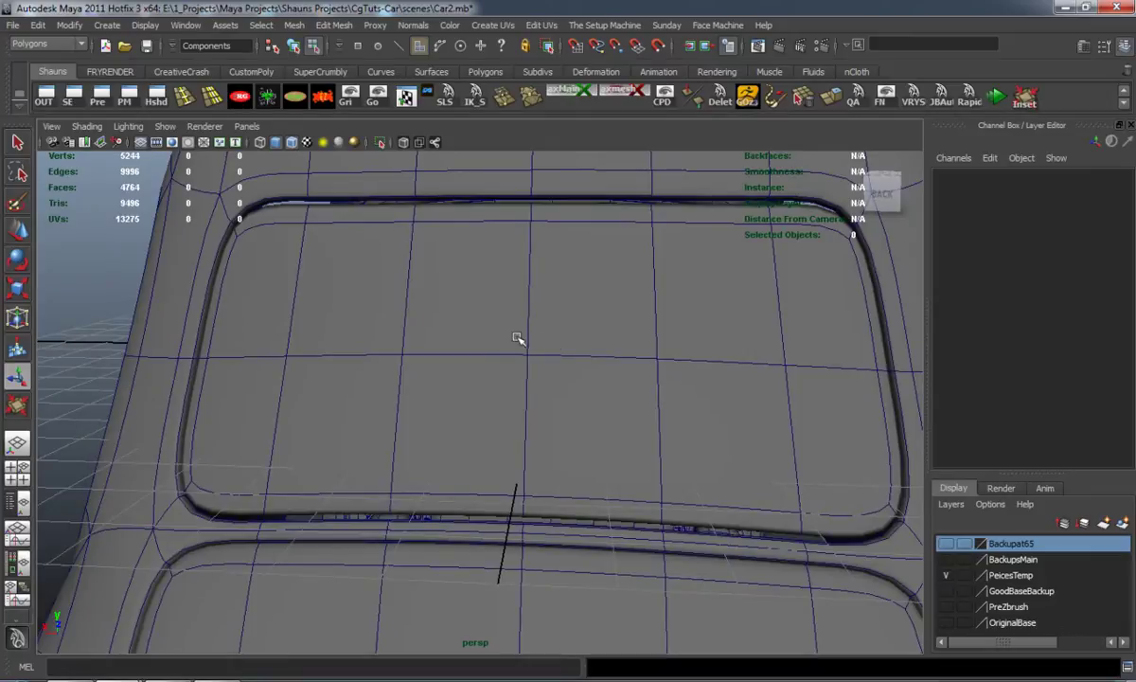
# Insert two horizontal edge loops across the rear window panel, one in its upper half and one in its lower half.
pyautogui.moveTo(478, 335); pyautogui.dragTo(545, 315, button='right')
pyautogui.press('1')
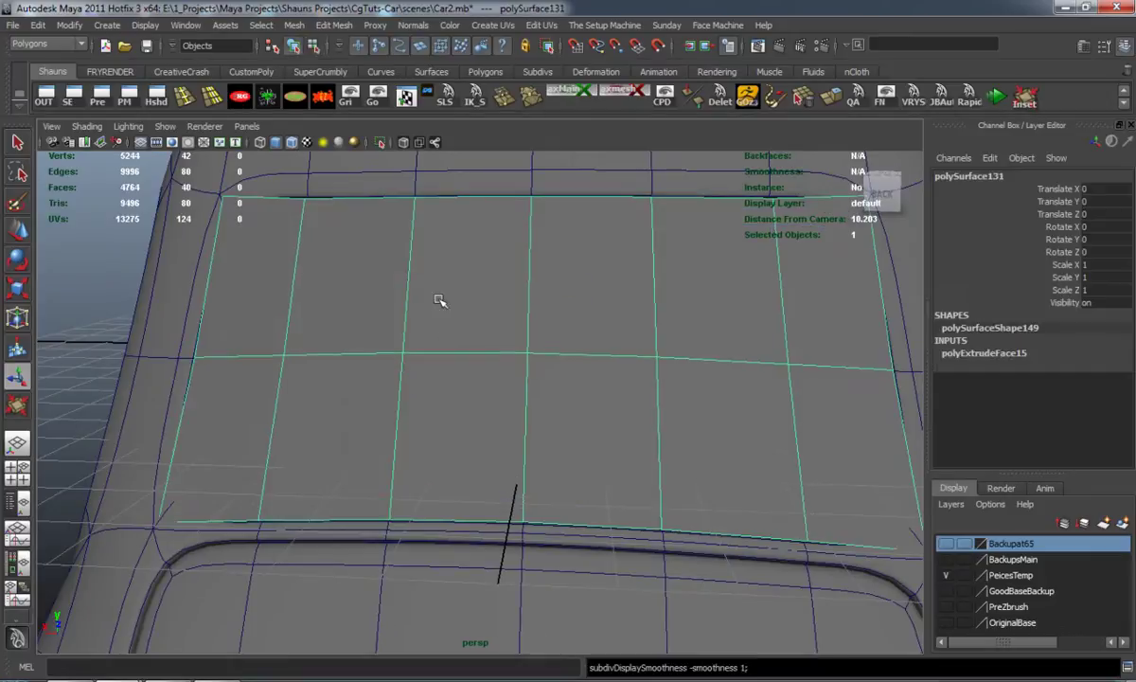
pyautogui.click(186, 99)
pyautogui.moveTo(300, 254); pyautogui.dragTo(299, 254)
pyautogui.moveTo(272, 447); pyautogui.dragTo(266, 449)
pyautogui.press('w')
pyautogui.press('3')
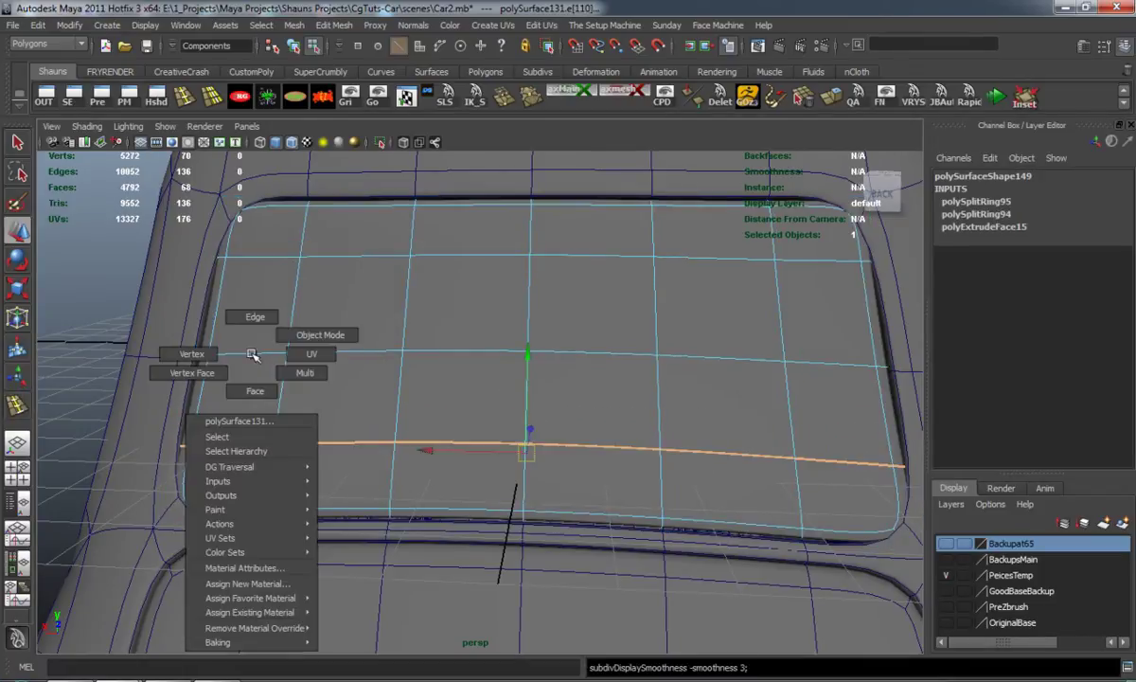
pyautogui.moveTo(252, 355); pyautogui.dragTo(275, 328, button='right')
pyautogui.click(67, 298)
# Select the body's 16-face loop framing the rear window opening and preview the body smoothed.
pyautogui.scroll(-3, 195, 397)
pyautogui.keyDown('alt'); pyautogui.moveTo(195, 397); pyautogui.dragTo(160, 400); pyautogui.keyUp('alt')
pyautogui.scroll(-5, 236, 424)
pyautogui.keyDown('alt'); pyautogui.moveTo(236, 423); pyautogui.dragTo(244, 328, button='middle'); pyautogui.keyUp('alt')
pyautogui.keyDown('alt'); pyautogui.moveTo(241, 356); pyautogui.dragTo(304, 353); pyautogui.keyUp('alt')
pyautogui.click(279, 313)
pyautogui.press('1')
pyautogui.moveTo(281, 289); pyautogui.dragTo(225, 287, button='right')
pyautogui.click(288, 250)
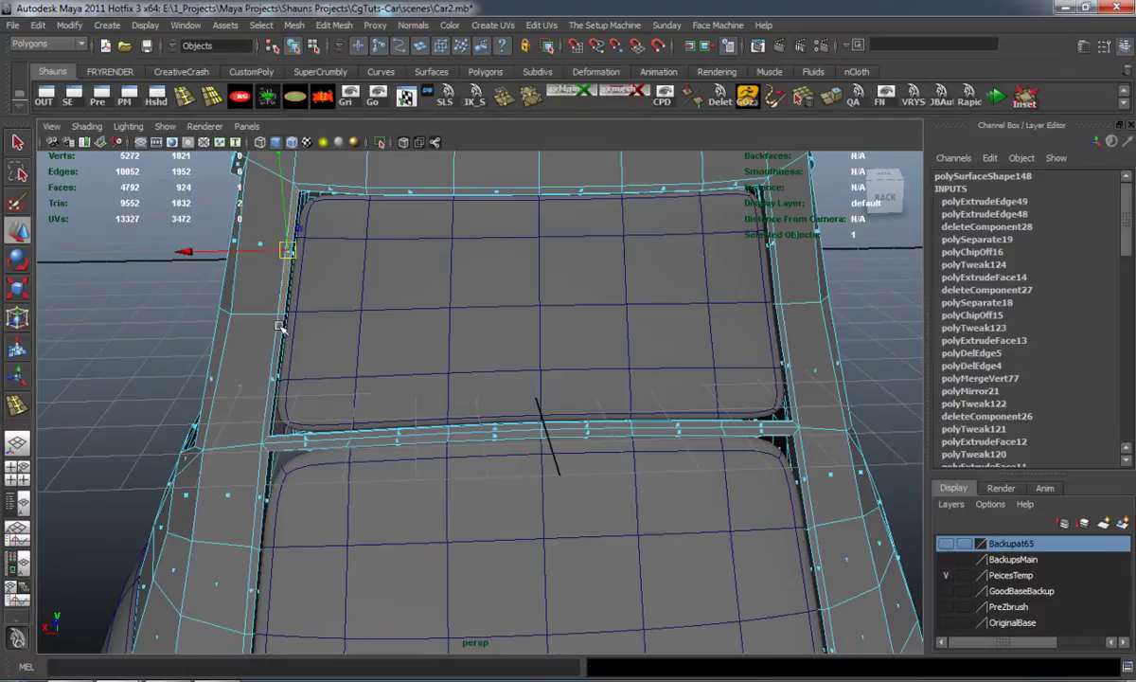
pyautogui.keyDown('shift'); pyautogui.doubleClick(272, 378); pyautogui.keyUp('shift')
pyautogui.keyDown('alt'); pyautogui.moveTo(301, 328); pyautogui.dragTo(322, 373); pyautogui.keyUp('alt')
pyautogui.press('3')
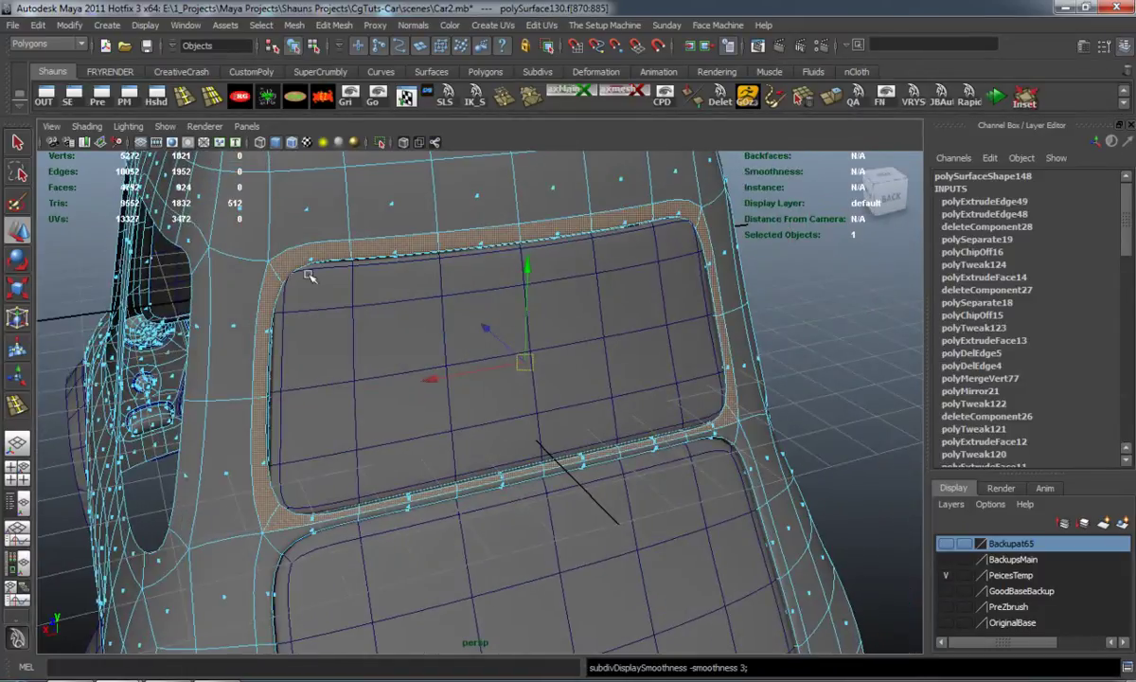
# Duplicate the selected 16-face loop around the rear window as a separate frame strip, preview it smoothed and leave the body unselected.
pyautogui.click(322, 25)
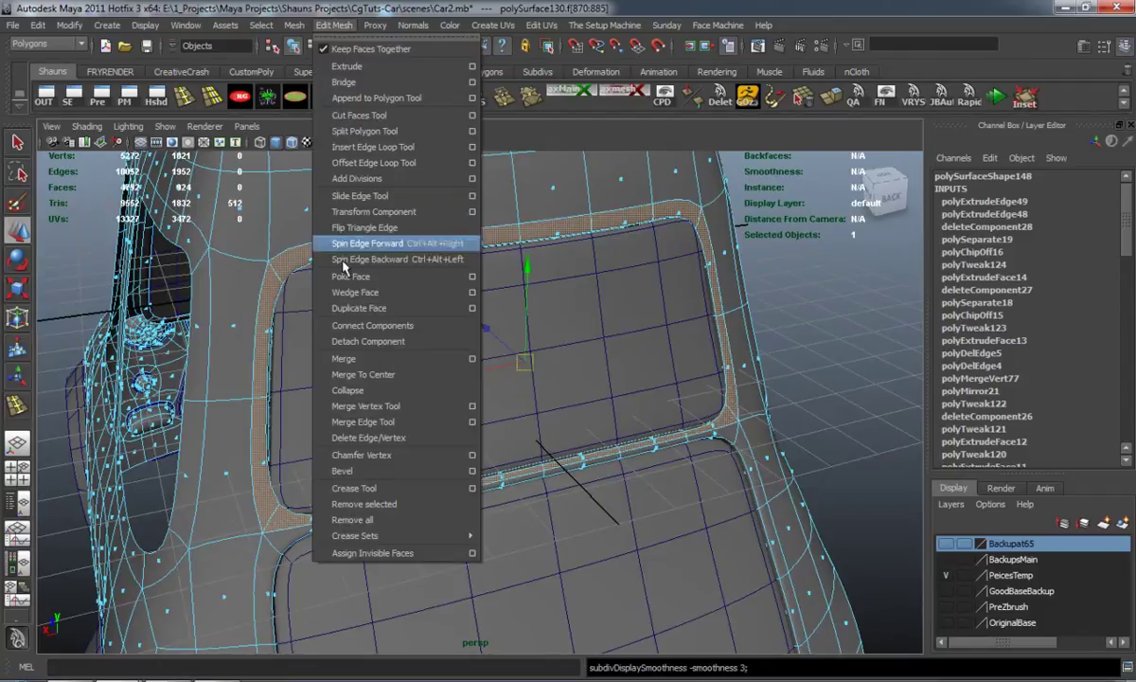
pyautogui.click(337, 292)
pyautogui.moveTo(331, 280); pyautogui.dragTo(294, 243, button='right')
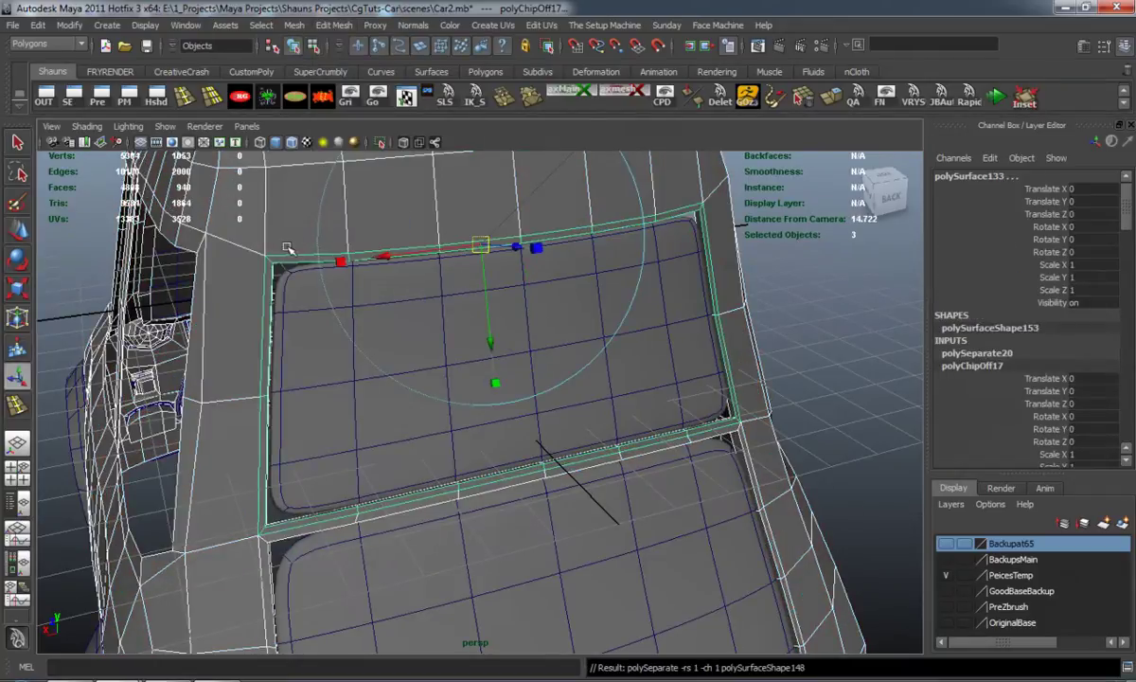
pyautogui.press('3')
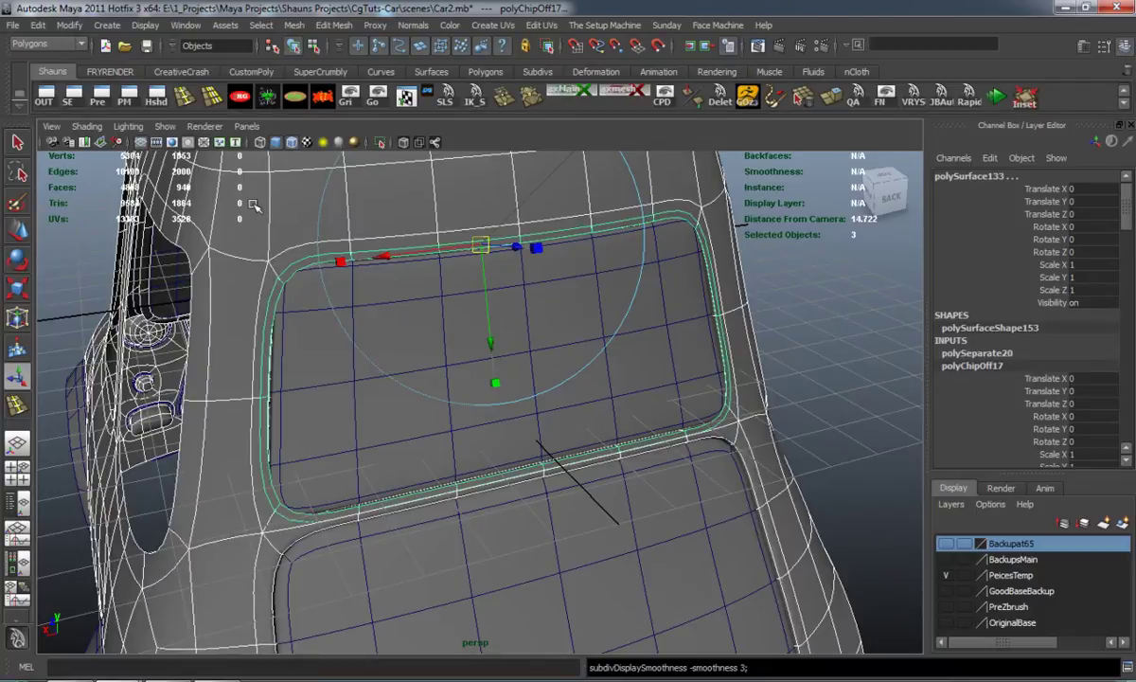
pyautogui.keyDown('ctrl'); pyautogui.click(235, 203); pyautogui.keyUp('ctrl')
pyautogui.press('w')
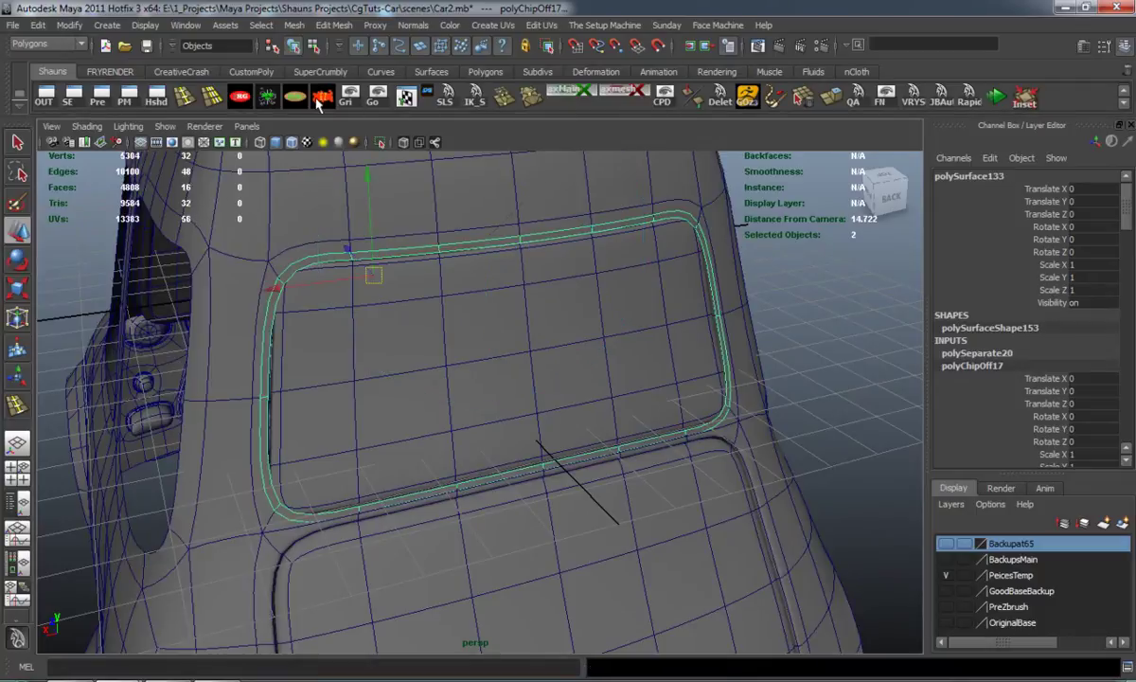
# Clear the frame strip's history, center its pivot, and fit it to the window opening with a uniform scale of 0.984 and Translate Z 0.013.
pyautogui.click(319, 102)
pyautogui.click(296, 95)
pyautogui.scroll(2, 402, 287)
pyautogui.press('r')
pyautogui.moveTo(536, 352); pyautogui.dragTo(530, 354)
pyautogui.hotkey('ctrl', 'z')
pyautogui.keyDown('alt'); pyautogui.moveTo(446, 348); pyautogui.dragTo(530, 359); pyautogui.keyUp('alt')
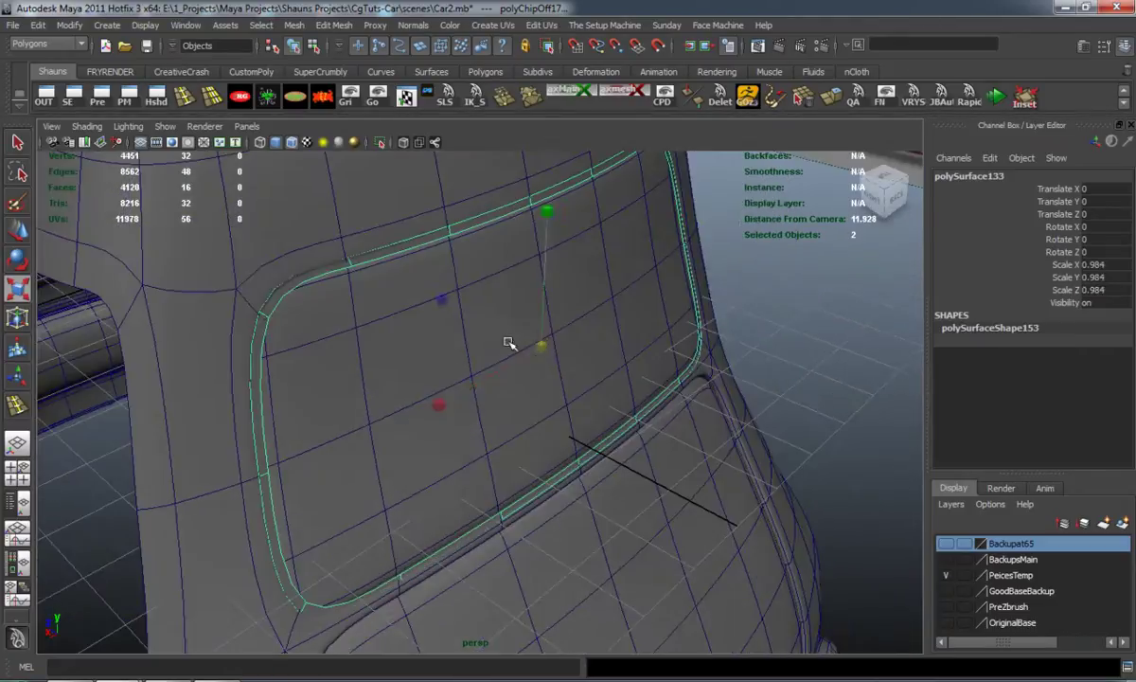
pyautogui.press('w')
pyautogui.moveTo(467, 318); pyautogui.dragTo(468, 318, button='middle')
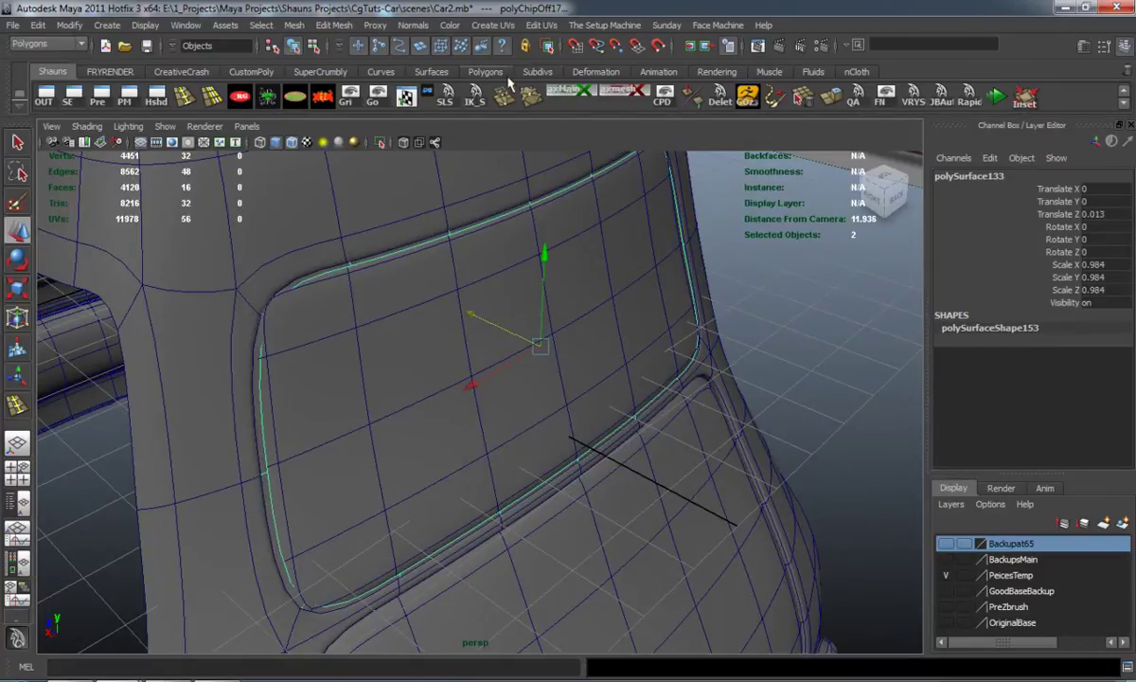
# Extrude the frame strip's faces outward with a Local Translate Z of about 0.098.
pyautogui.click(831, 99)
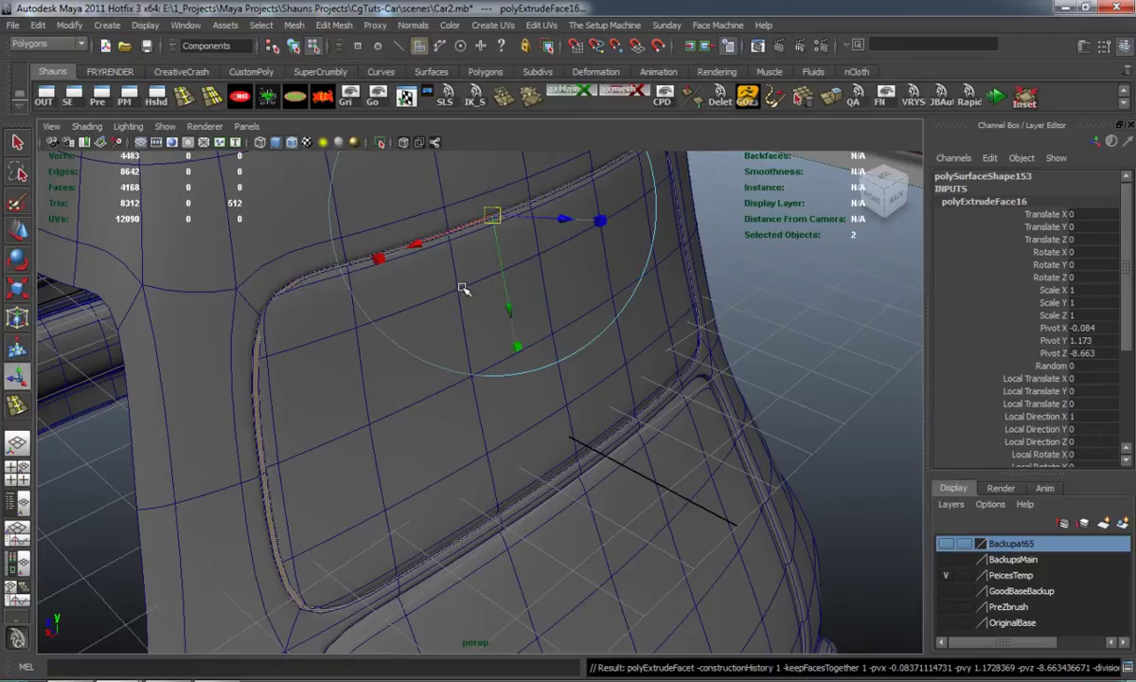
pyautogui.moveTo(555, 232); pyautogui.dragTo(568, 221, button='middle')
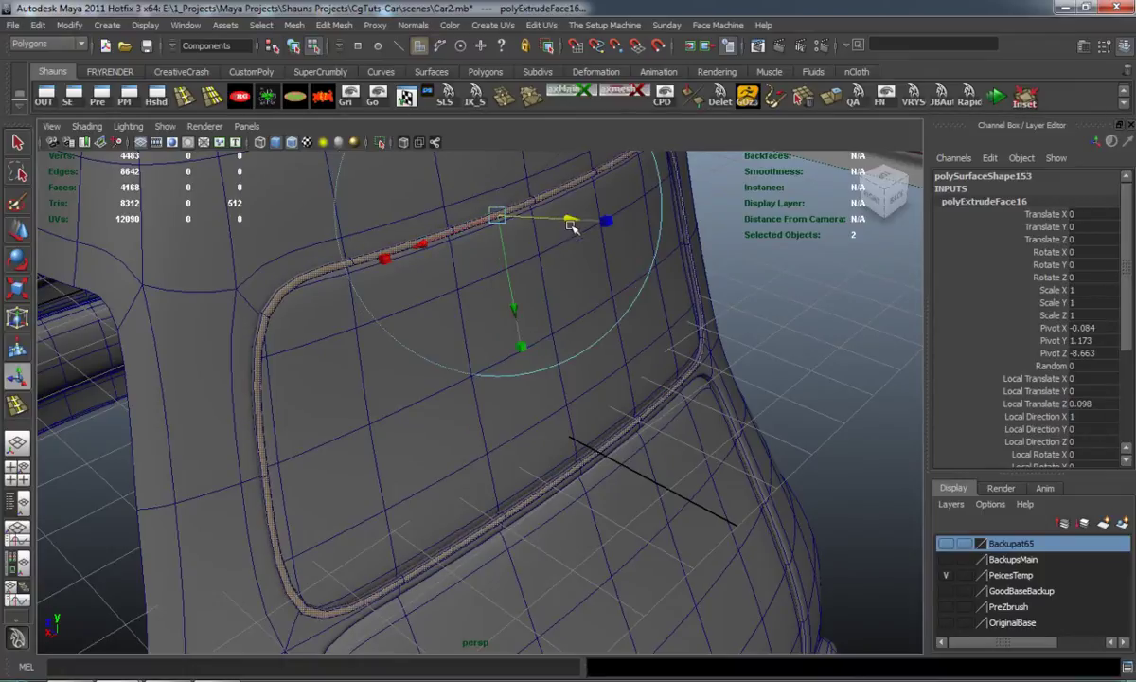
pyautogui.click(824, 366)
# Select the vertices partway down the frame strip's sides and move them slightly inward along Z toward the body.
pyautogui.keyDown('alt'); pyautogui.moveTo(474, 375); pyautogui.dragTo(520, 378, button='right'); pyautogui.keyUp('alt')
pyautogui.keyDown('alt'); pyautogui.moveTo(519, 377); pyautogui.dragTo(398, 356); pyautogui.keyUp('alt')
pyautogui.keyDown('alt'); pyautogui.moveTo(464, 346); pyautogui.dragTo(475, 344, button='middle'); pyautogui.keyUp('alt')
pyautogui.keyDown('alt'); pyautogui.moveTo(475, 344); pyautogui.dragTo(303, 276); pyautogui.keyUp('alt')
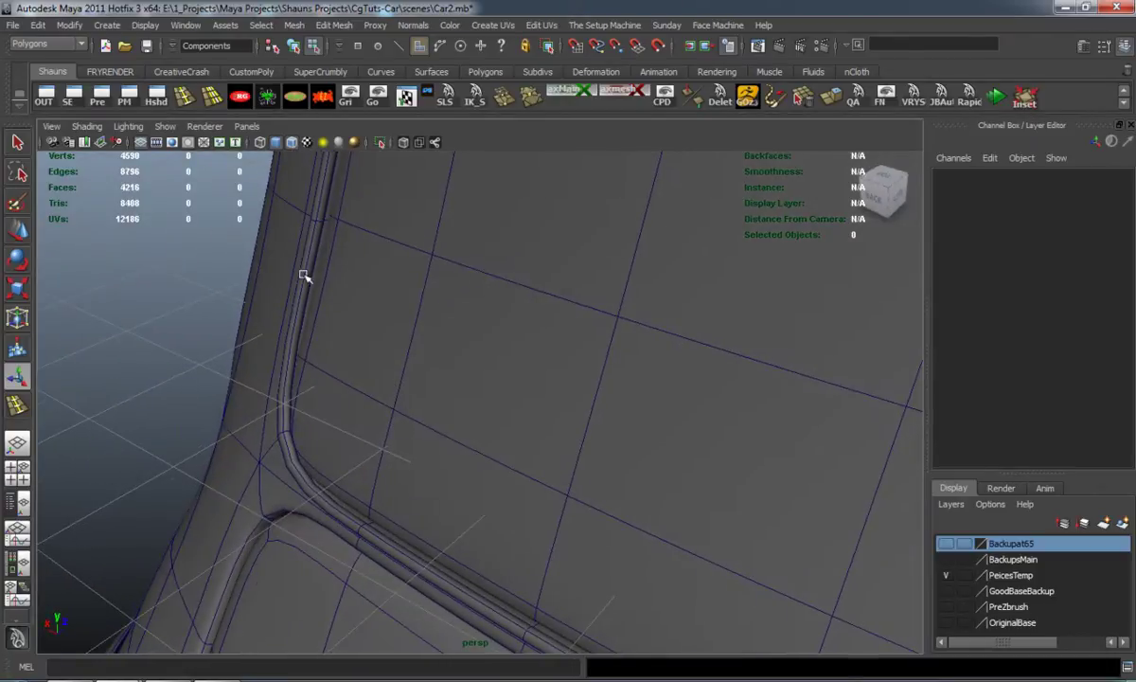
pyautogui.doubleClick(303, 275)
pyautogui.moveTo(305, 252); pyautogui.dragTo(281, 250, button='right')
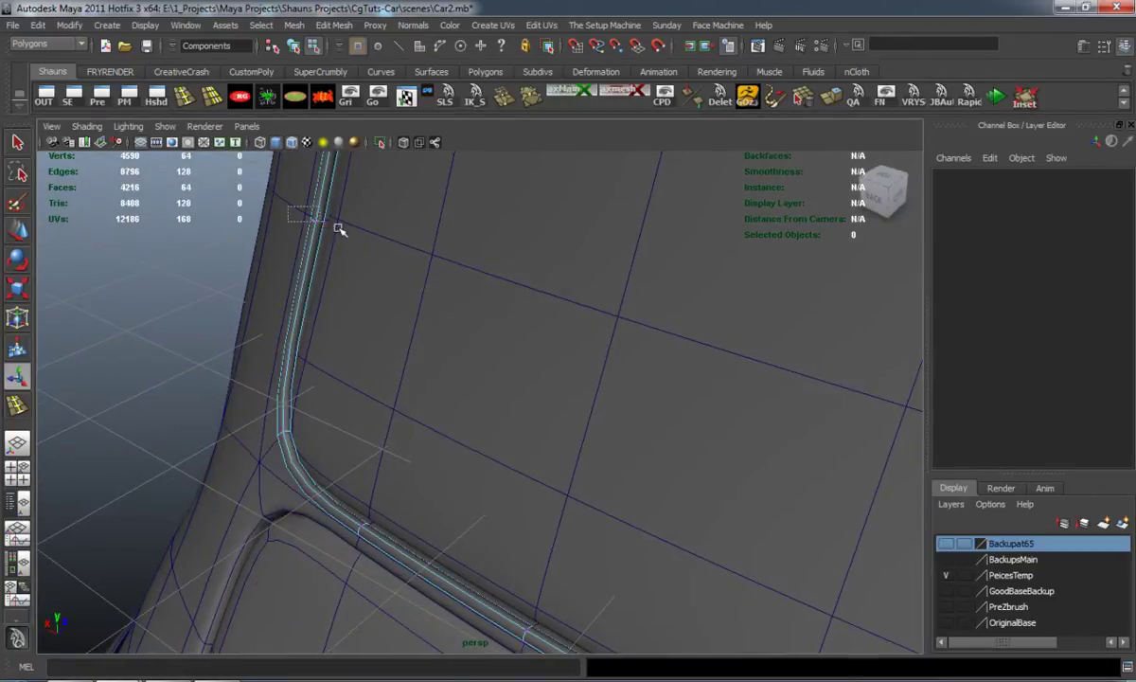
pyautogui.hotkey('ctrl', 'e')
pyautogui.keyDown('alt'); pyautogui.moveTo(454, 335); pyautogui.dragTo(533, 338); pyautogui.keyUp('alt')
pyautogui.keyDown('alt'); pyautogui.moveTo(717, 419); pyautogui.dragTo(552, 442); pyautogui.keyUp('alt')
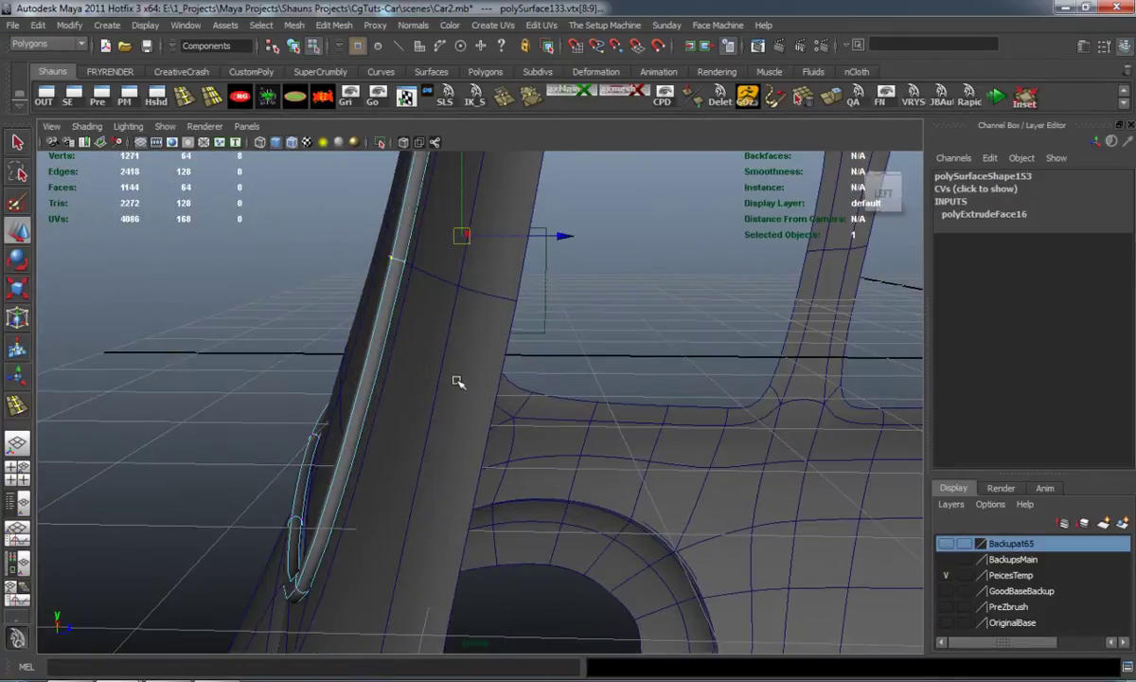
pyautogui.press('w')
pyautogui.keyDown('alt'); pyautogui.moveTo(458, 382); pyautogui.dragTo(490, 399); pyautogui.keyUp('alt')
pyautogui.moveTo(585, 251); pyautogui.dragTo(595, 250)
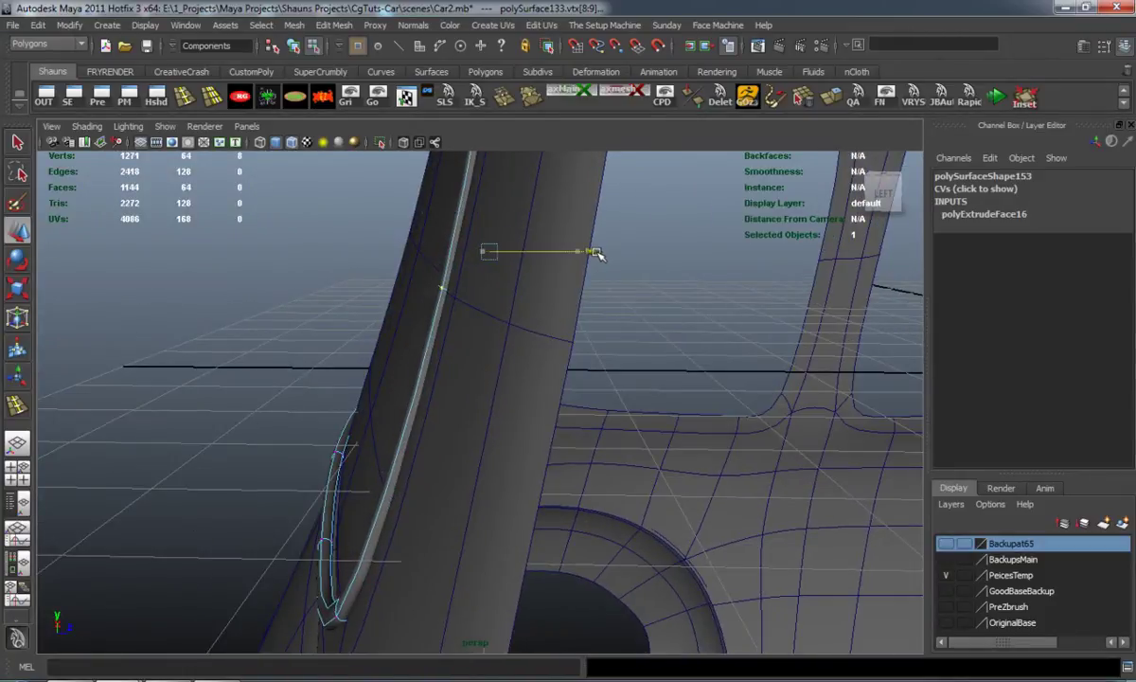
# Move the frame strip's 28 lower vertices inward along Z so the bottom run sinks into the window opening.
pyautogui.keyDown('alt'); pyautogui.moveTo(525, 407); pyautogui.dragTo(281, 374); pyautogui.keyUp('alt')
pyautogui.keyDown('alt'); pyautogui.moveTo(379, 474); pyautogui.dragTo(427, 394); pyautogui.keyUp('alt')
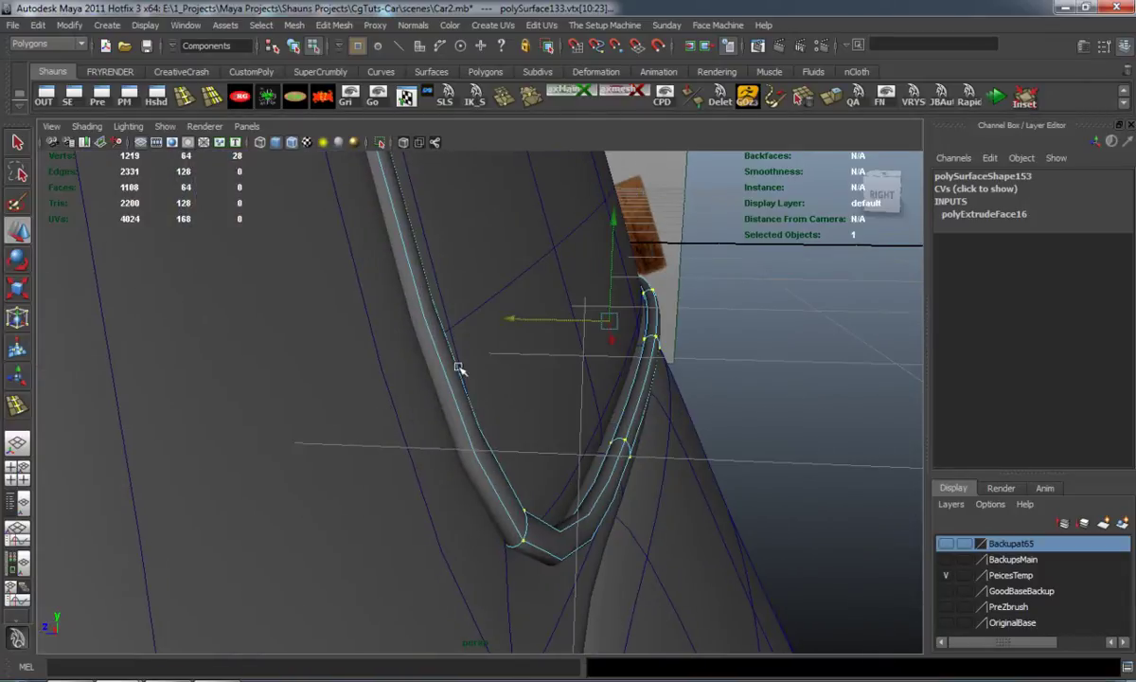
pyautogui.moveTo(512, 317); pyautogui.dragTo(503, 319)
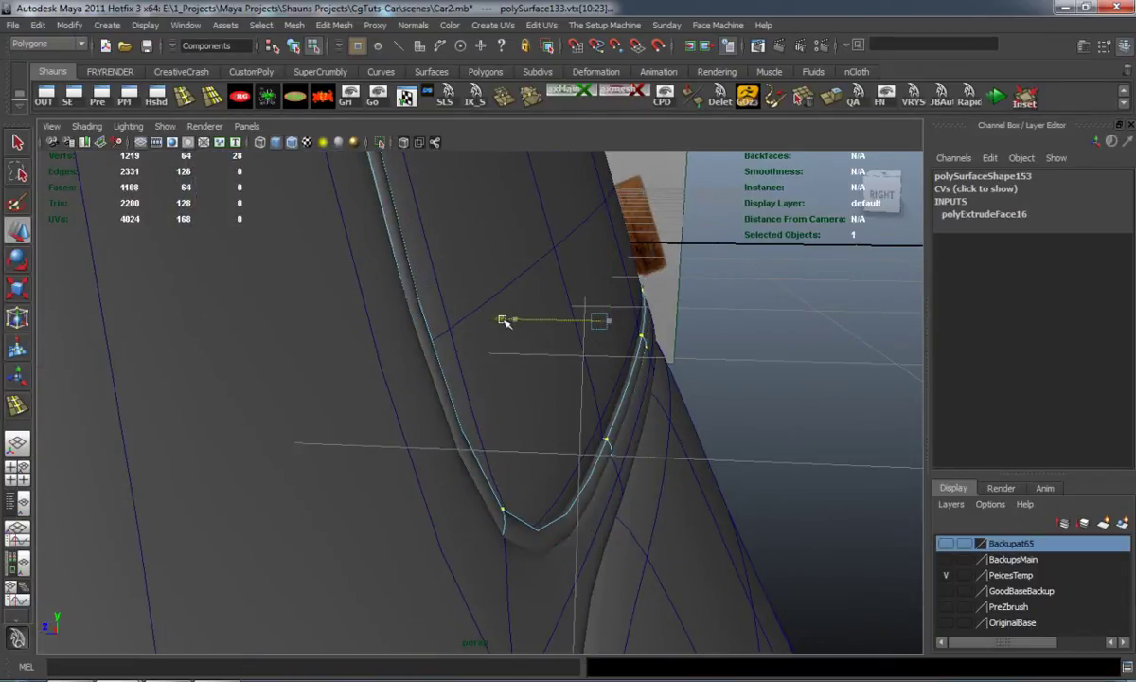
# Scale the whole frame strip uniformly to about 0.977.
pyautogui.keyDown('alt'); pyautogui.moveTo(722, 389); pyautogui.dragTo(249, 404); pyautogui.keyUp('alt')
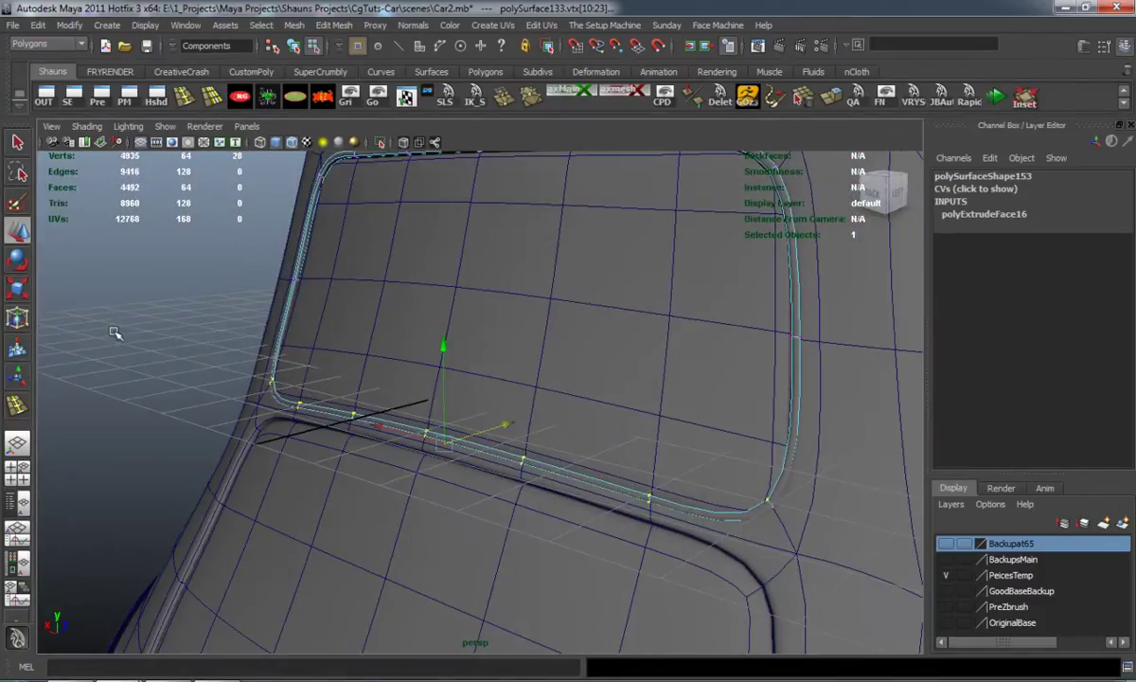
pyautogui.click(115, 333)
pyautogui.keyDown('alt'); pyautogui.moveTo(176, 345); pyautogui.dragTo(373, 459); pyautogui.keyUp('alt')
pyautogui.keyDown('alt'); pyautogui.moveTo(230, 488); pyautogui.dragTo(294, 452); pyautogui.keyUp('alt')
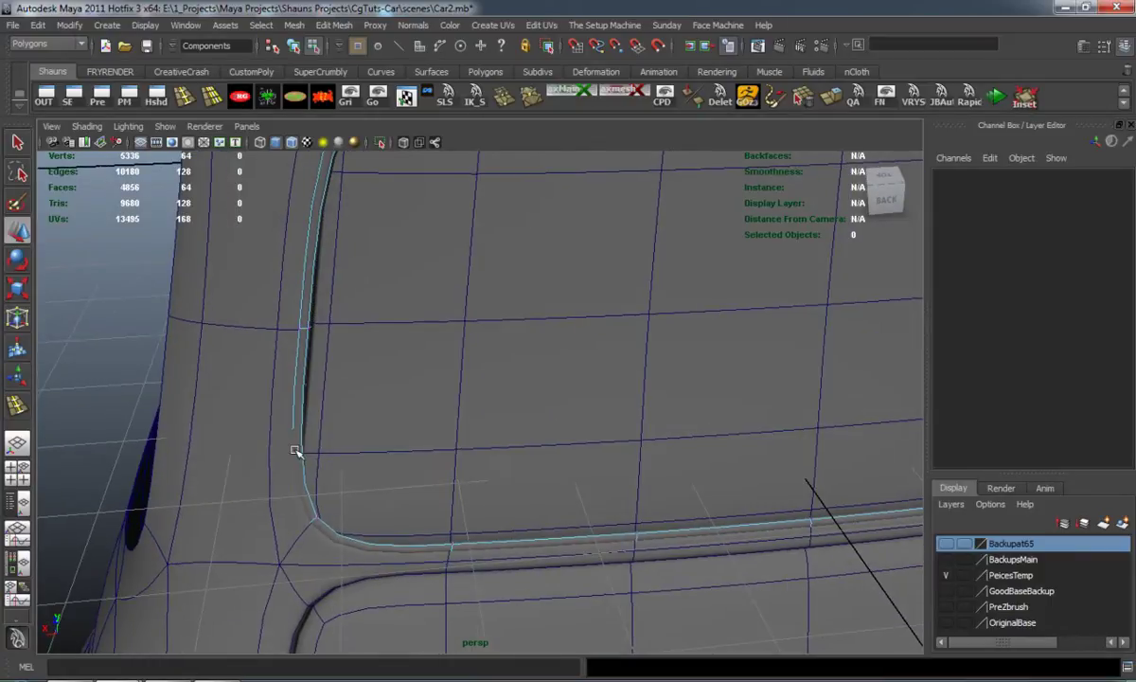
pyautogui.moveTo(310, 356); pyautogui.dragTo(368, 325, button='right')
pyautogui.click(308, 340)
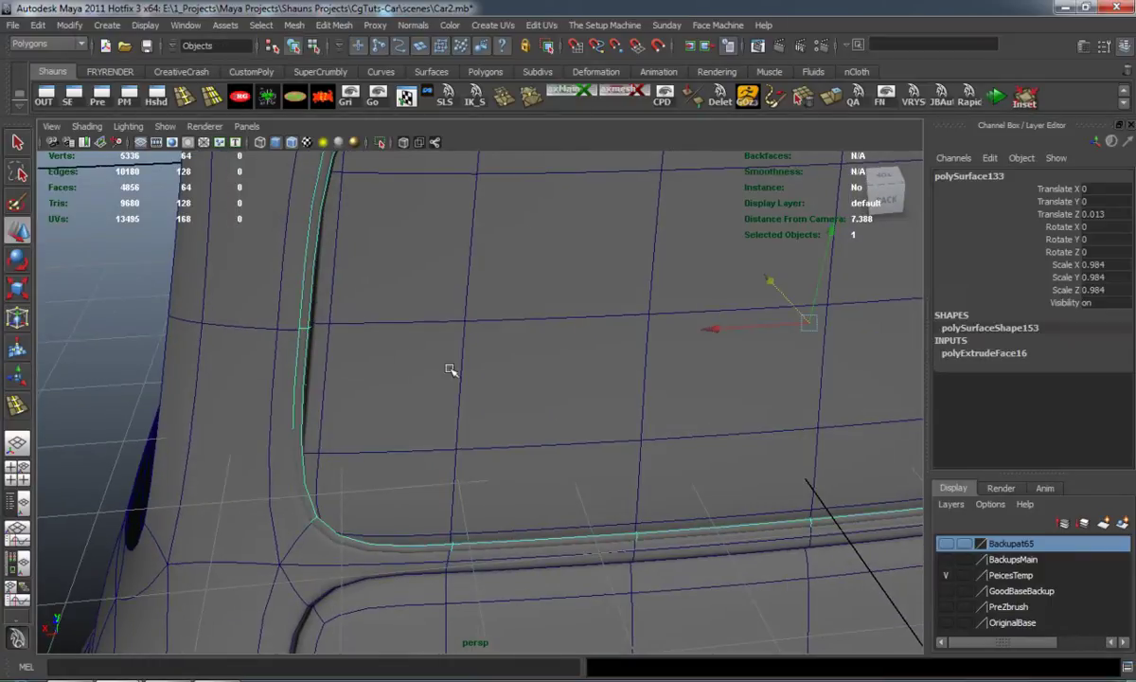
pyautogui.press('r')
pyautogui.moveTo(808, 321); pyautogui.dragTo(439, 368)
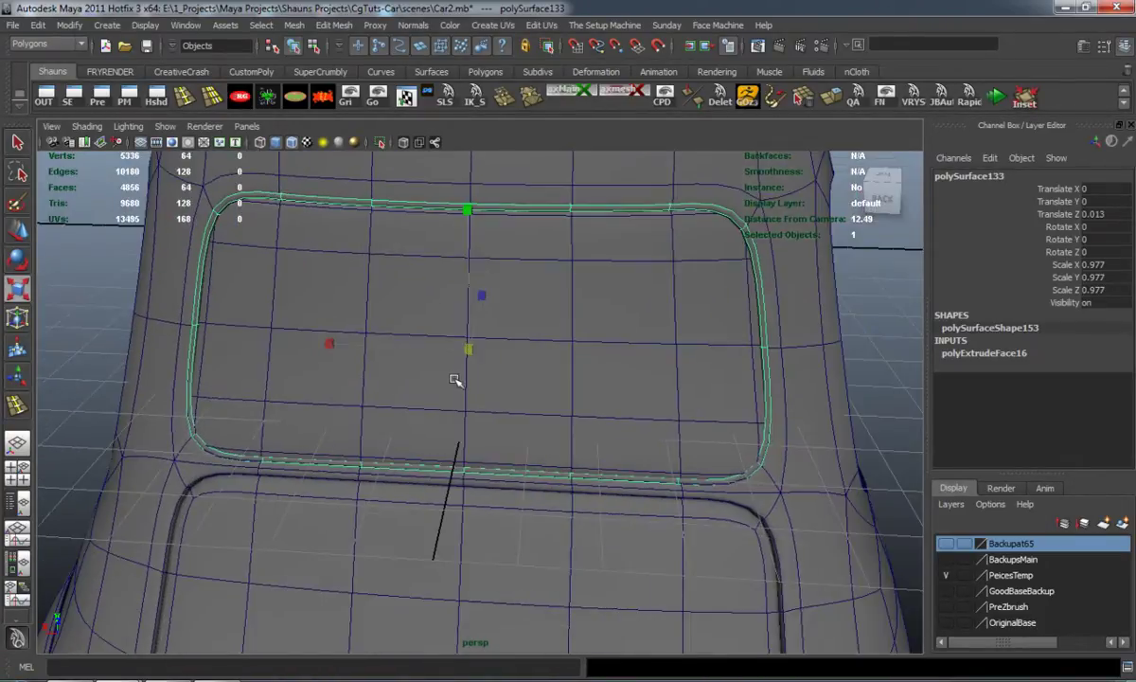
# Select the frame strip's lower corner vertices and move them slightly outward along Z.
pyautogui.keyDown('alt'); pyautogui.moveTo(541, 417); pyautogui.dragTo(758, 455, button='right'); pyautogui.keyUp('alt')
pyautogui.keyDown('alt'); pyautogui.moveTo(757, 454); pyautogui.dragTo(306, 360, button='middle'); pyautogui.keyUp('alt')
pyautogui.keyDown('alt'); pyautogui.moveTo(307, 360); pyautogui.dragTo(354, 397); pyautogui.keyUp('alt')
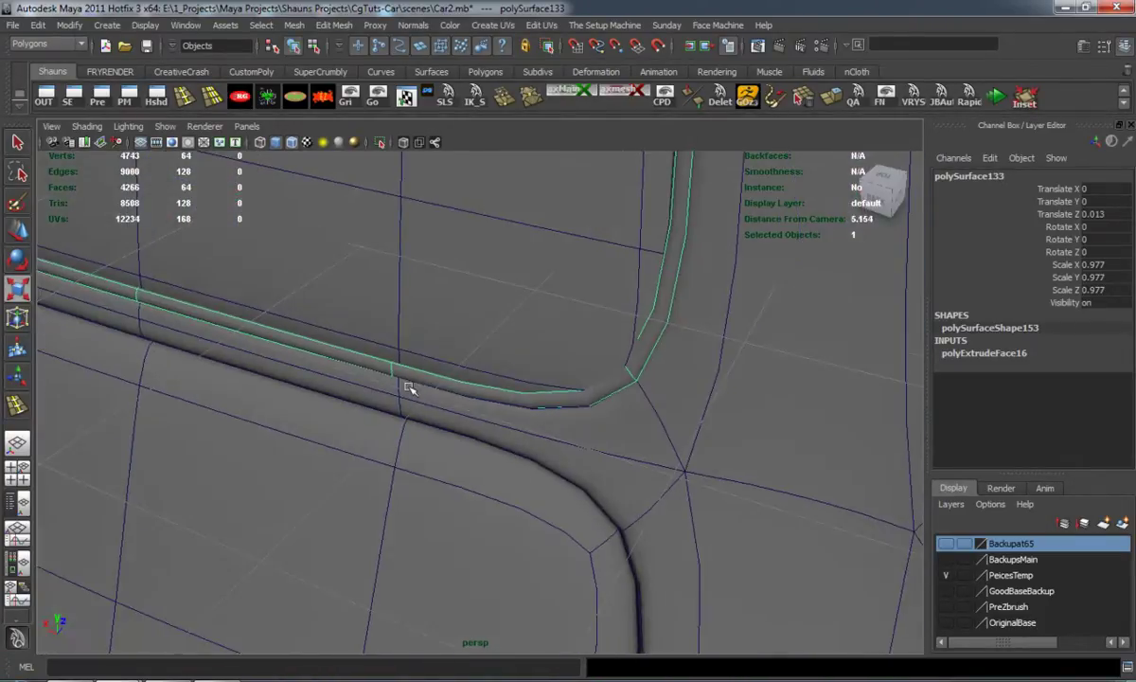
pyautogui.moveTo(632, 344); pyautogui.dragTo(566, 322, button='right')
pyautogui.moveTo(587, 364); pyautogui.dragTo(707, 434)
pyautogui.keyDown('alt'); pyautogui.moveTo(364, 403); pyautogui.dragTo(473, 443); pyautogui.keyUp('alt')
pyautogui.keyDown('alt'); pyautogui.moveTo(566, 466); pyautogui.dragTo(642, 452); pyautogui.keyUp('alt')
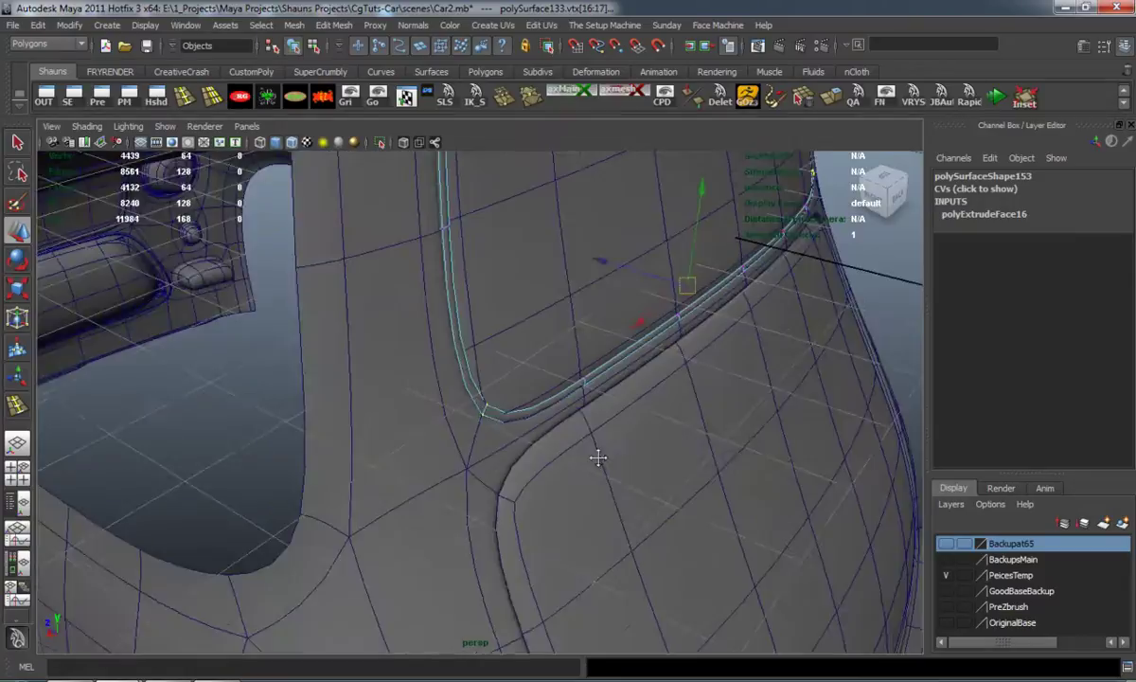
pyautogui.keyDown('alt'); pyautogui.moveTo(642, 451); pyautogui.dragTo(467, 448, button='middle'); pyautogui.keyUp('alt')
pyautogui.keyDown('alt'); pyautogui.moveTo(467, 449); pyautogui.dragTo(522, 398); pyautogui.keyUp('alt')
pyautogui.moveTo(499, 310); pyautogui.dragTo(503, 312)
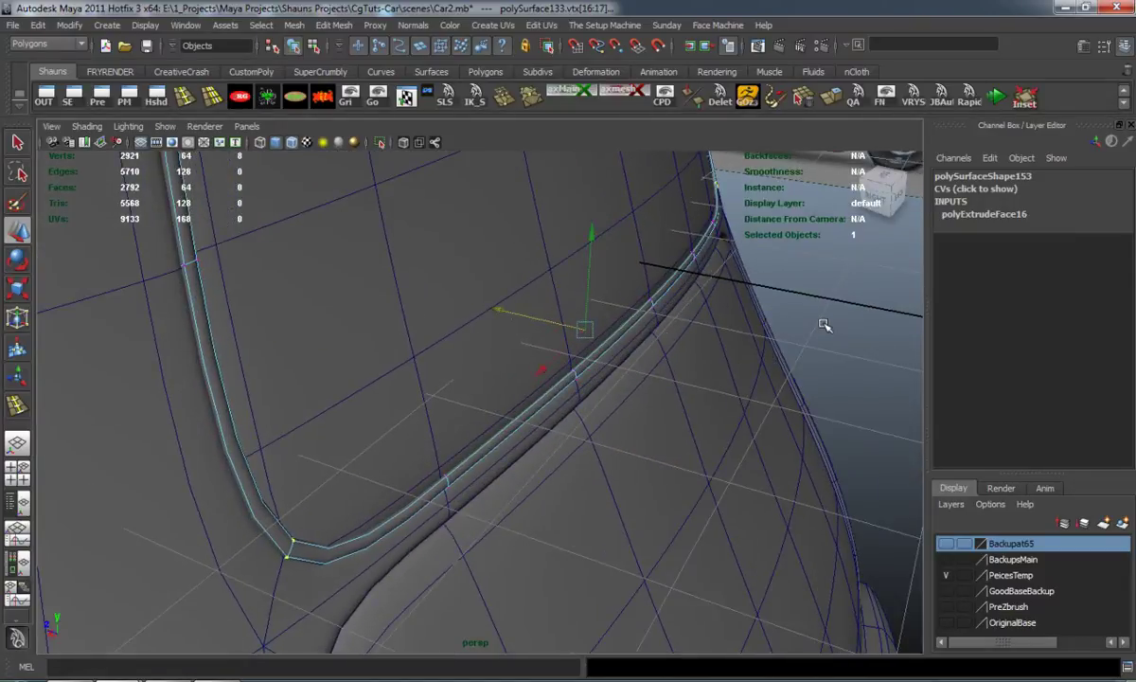
# Insert an edge loop running around the full length of the rear window's frame strip.
pyautogui.click(772, 301)
pyautogui.moveTo(190, 310); pyautogui.dragTo(220, 292, button='right')
pyautogui.keyDown('alt'); pyautogui.moveTo(237, 359); pyautogui.dragTo(257, 377, button='middle'); pyautogui.keyUp('alt')
pyautogui.keyDown('alt'); pyautogui.moveTo(256, 377); pyautogui.dragTo(306, 350); pyautogui.keyUp('alt')
pyautogui.click(320, 331)
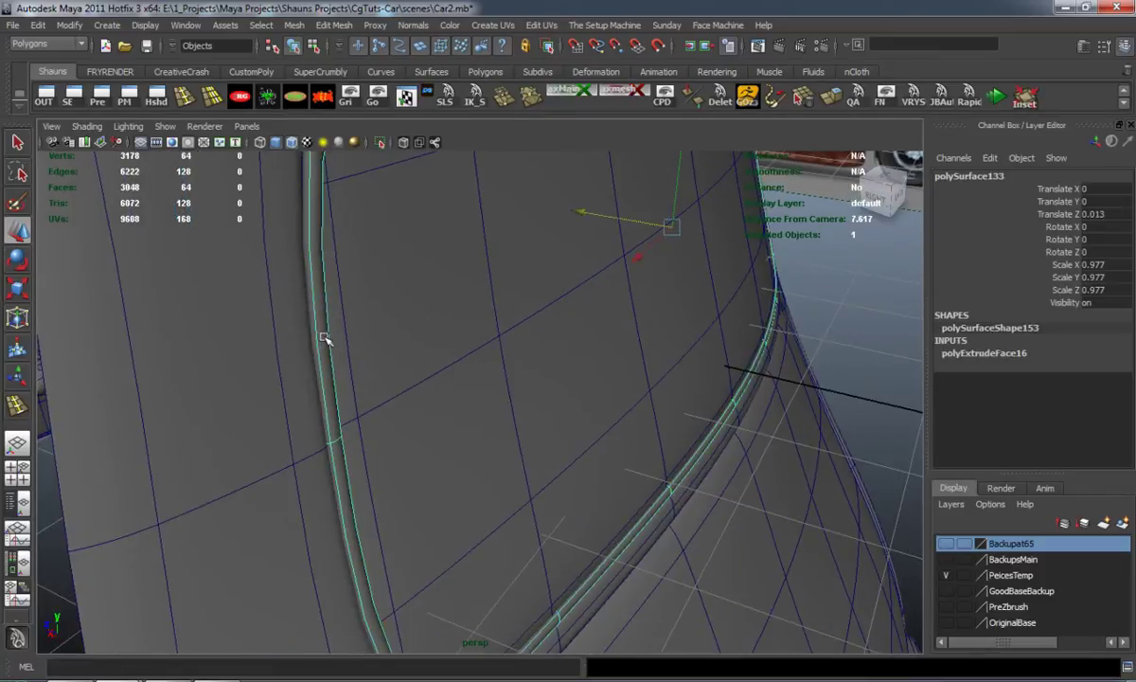
pyautogui.click(182, 97)
pyautogui.scroll(3, 334, 460)
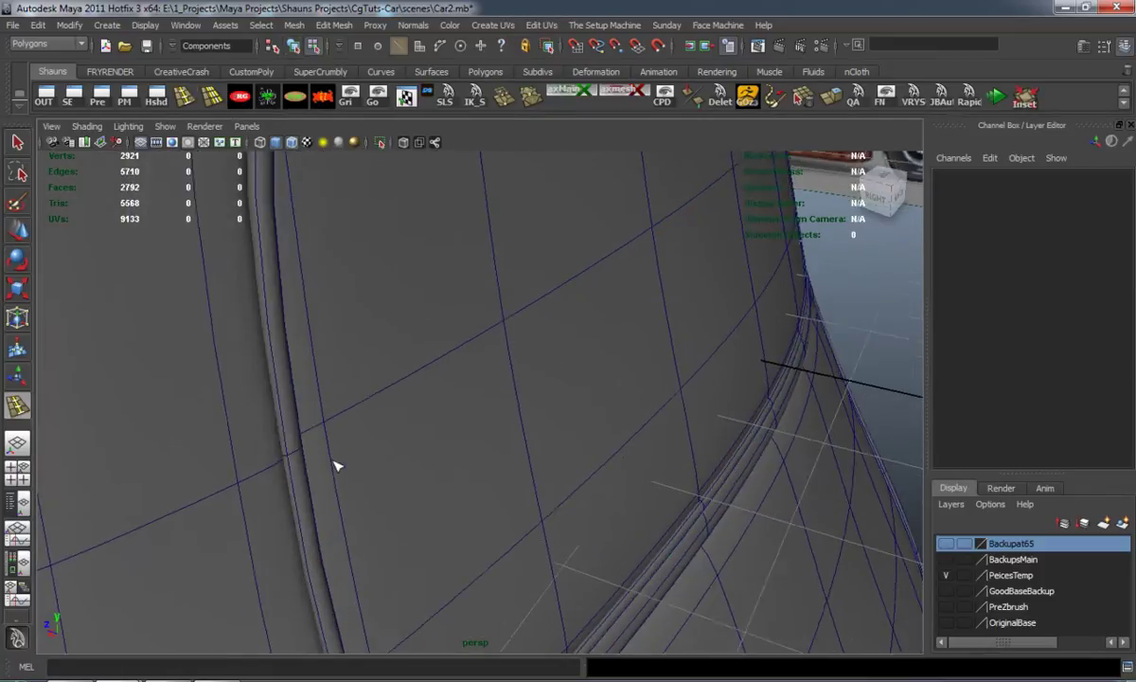
pyautogui.click(166, 485)
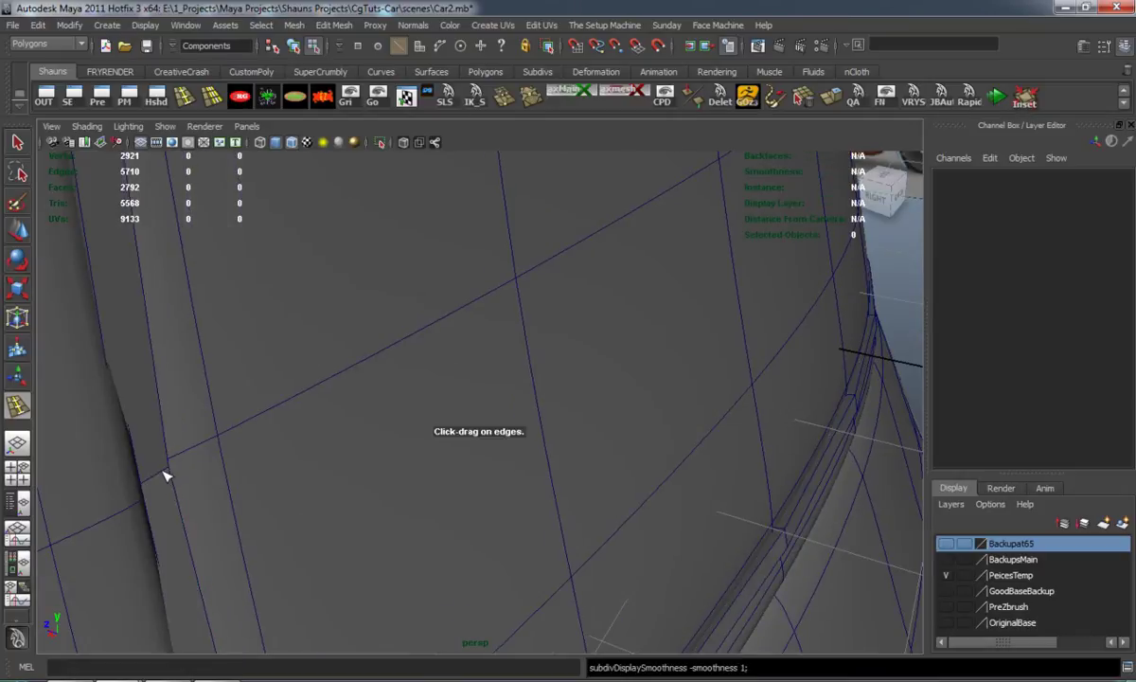
pyautogui.click(161, 478)
pyautogui.hotkey('ctrl', 'z')
pyautogui.hotkey('ctrl', 'z')
pyautogui.hotkey('ctrl', 'z')
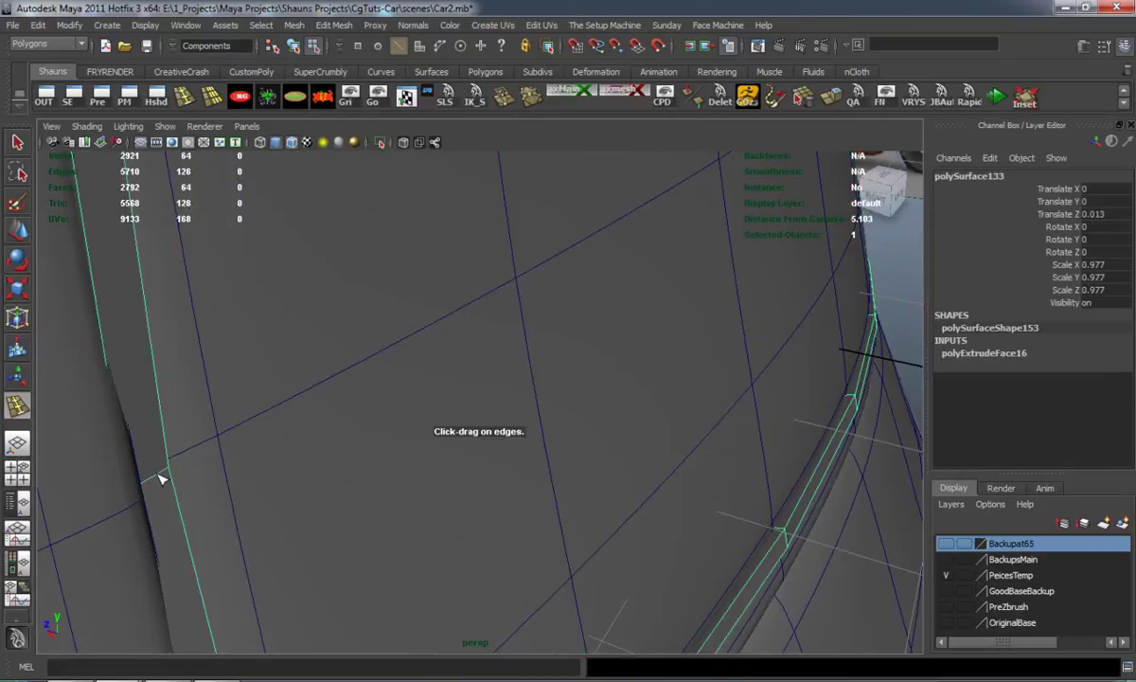
pyautogui.moveTo(154, 481); pyautogui.dragTo(156, 480)
# Move the new edge loop slightly outward along Z to round the frame strip, and preview the strip smoothed.
pyautogui.keyDown('alt'); pyautogui.moveTo(298, 360); pyautogui.dragTo(452, 356); pyautogui.keyUp('alt')
pyautogui.press('w')
pyautogui.moveTo(606, 274); pyautogui.dragTo(610, 274)
pyautogui.press('3')
pyautogui.click(872, 338)
# Convert the frame strip's smooth mesh preview to polygons with Divisions set to 1, and preview the result smoothed.
pyautogui.moveTo(350, 266); pyautogui.dragTo(390, 248, button='right')
pyautogui.click(351, 268)
pyautogui.click(70, 25)
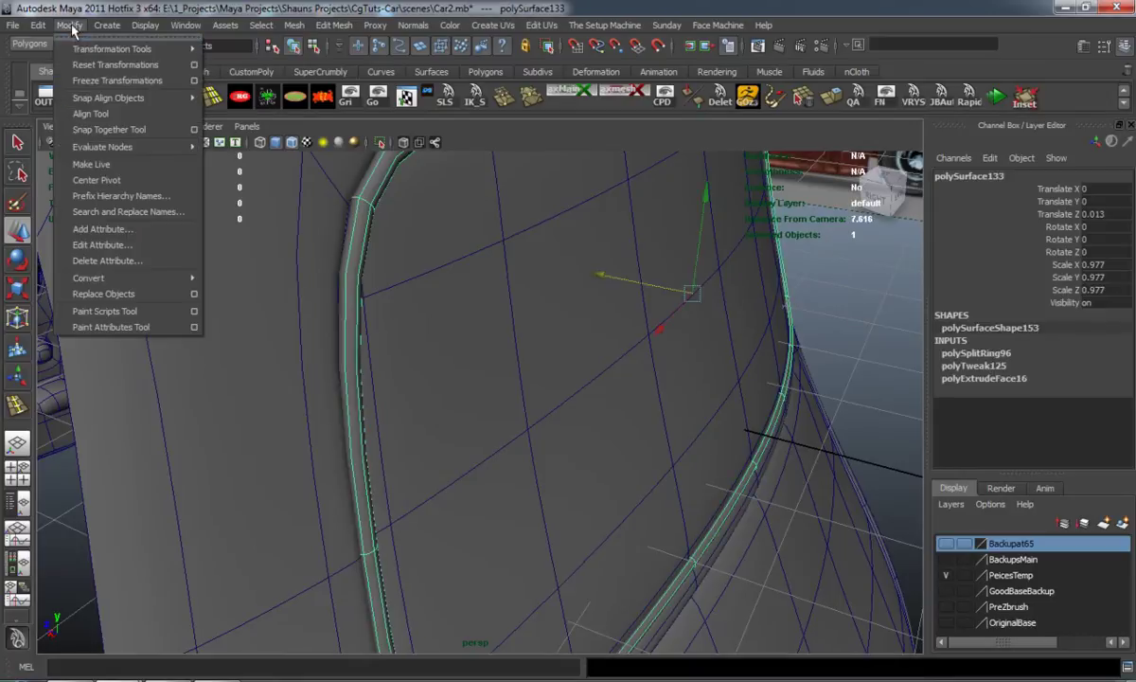
pyautogui.moveTo(118, 278)
pyautogui.click(287, 333)
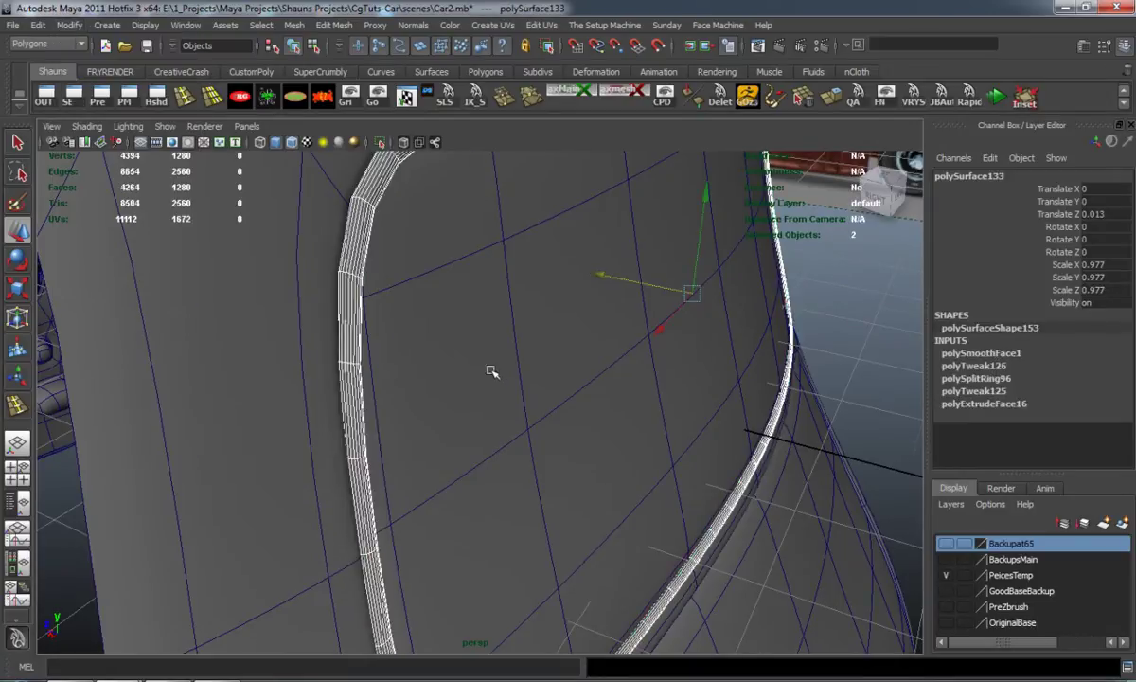
pyautogui.scroll(-3, 445, 362)
pyautogui.click(985, 352)
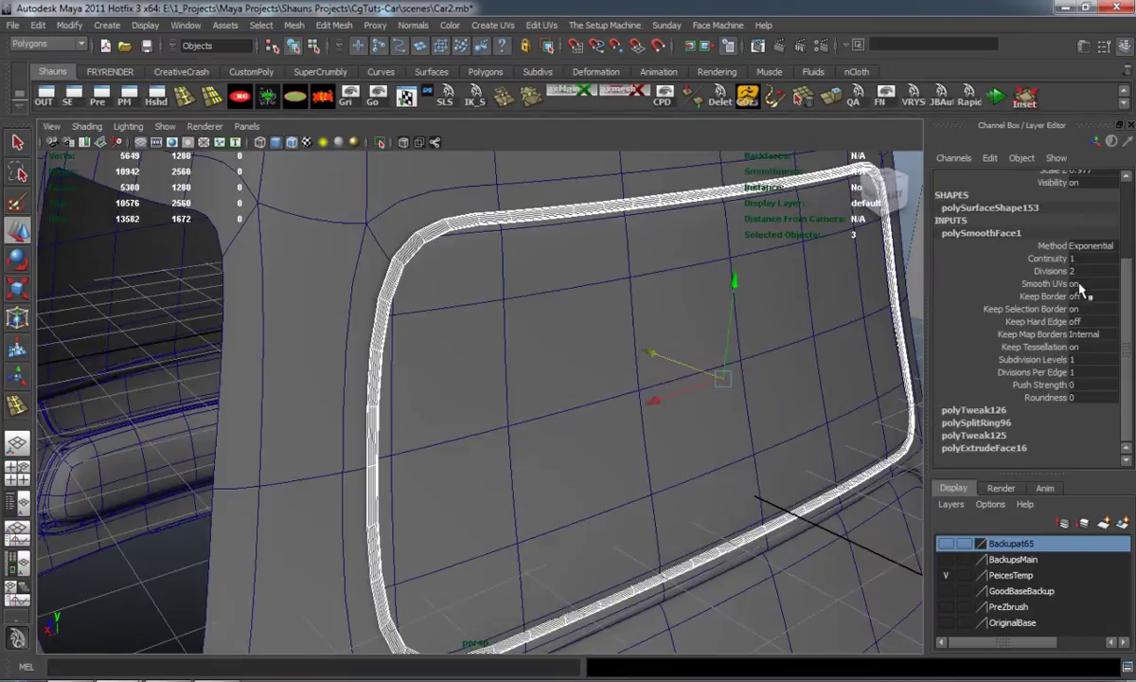
pyautogui.press('Return')
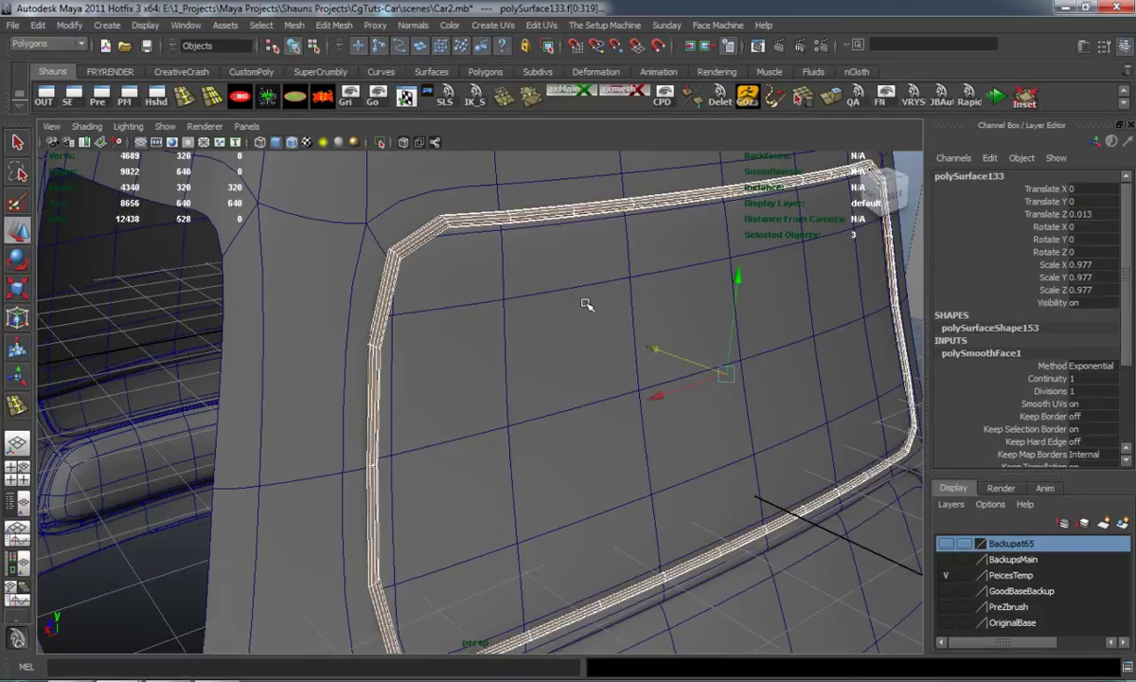
pyautogui.press('3')
pyautogui.scroll(-5, 529, 333)
pyautogui.keyDown('alt'); pyautogui.moveTo(507, 360); pyautogui.dragTo(254, 340); pyautogui.keyUp('alt')
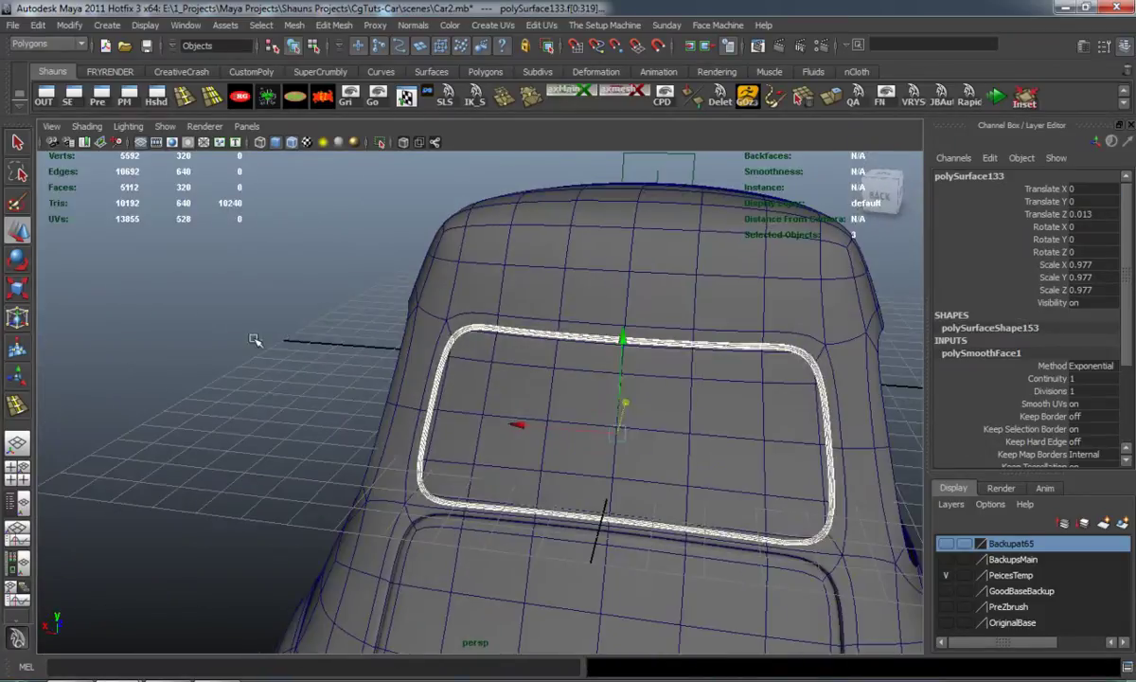
pyautogui.click(254, 340)
# Switch the rear window panel to its unsmoothed display and delete half of its faces.
pyautogui.scroll(5, 467, 347)
pyautogui.keyDown('alt'); pyautogui.moveTo(438, 388); pyautogui.dragTo(144, 386); pyautogui.keyUp('alt')
pyautogui.keyDown('alt'); pyautogui.moveTo(393, 388); pyautogui.dragTo(312, 445, button='middle'); pyautogui.keyUp('alt')
pyautogui.scroll(5, 482, 329)
pyautogui.keyDown('alt'); pyautogui.moveTo(482, 330); pyautogui.dragTo(497, 288); pyautogui.keyUp('alt')
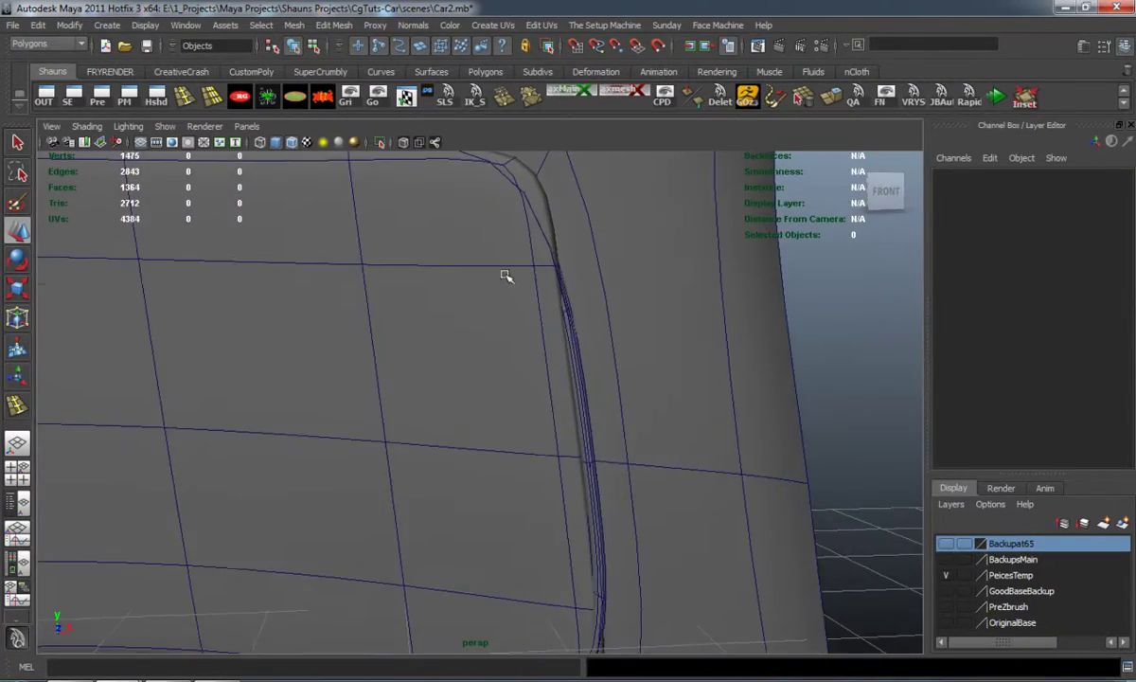
pyautogui.keyDown('alt'); pyautogui.moveTo(497, 288); pyautogui.dragTo(547, 337, button='middle'); pyautogui.keyUp('alt')
pyautogui.click(546, 336)
pyautogui.press('1')
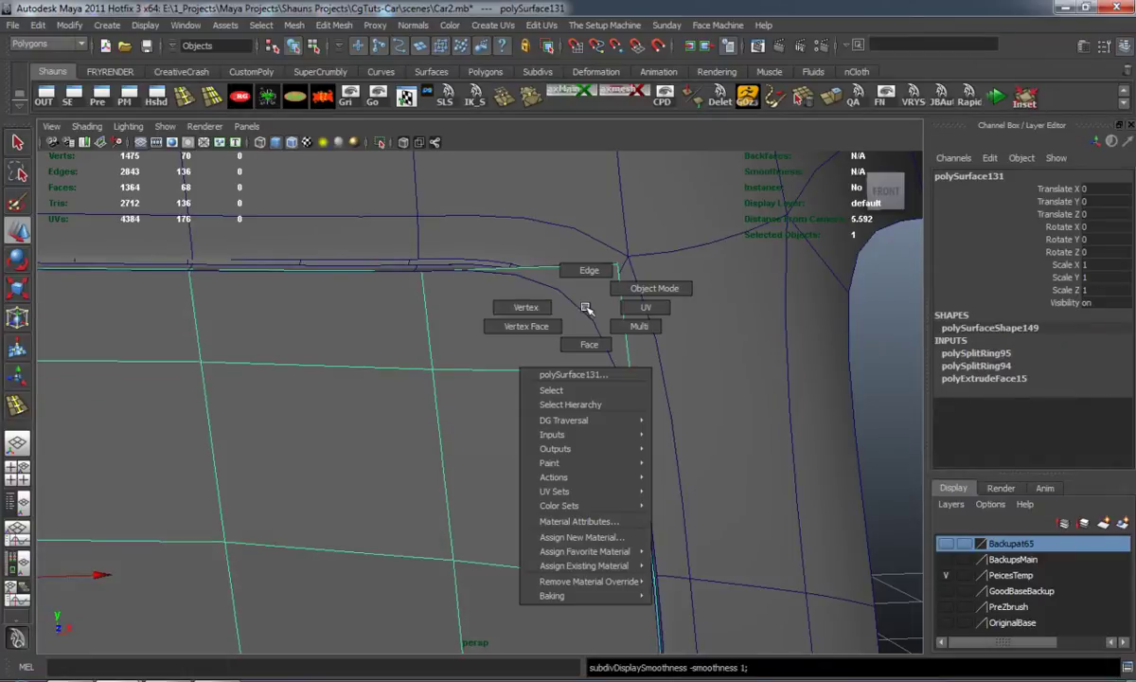
pyautogui.moveTo(587, 309); pyautogui.dragTo(548, 289, button='right')
pyautogui.moveTo(550, 235); pyautogui.dragTo(678, 313)
pyautogui.scroll(-4, 434, 357)
pyautogui.keyDown('alt'); pyautogui.moveTo(433, 358); pyautogui.dragTo(552, 355); pyautogui.keyUp('alt')
pyautogui.press('F11')
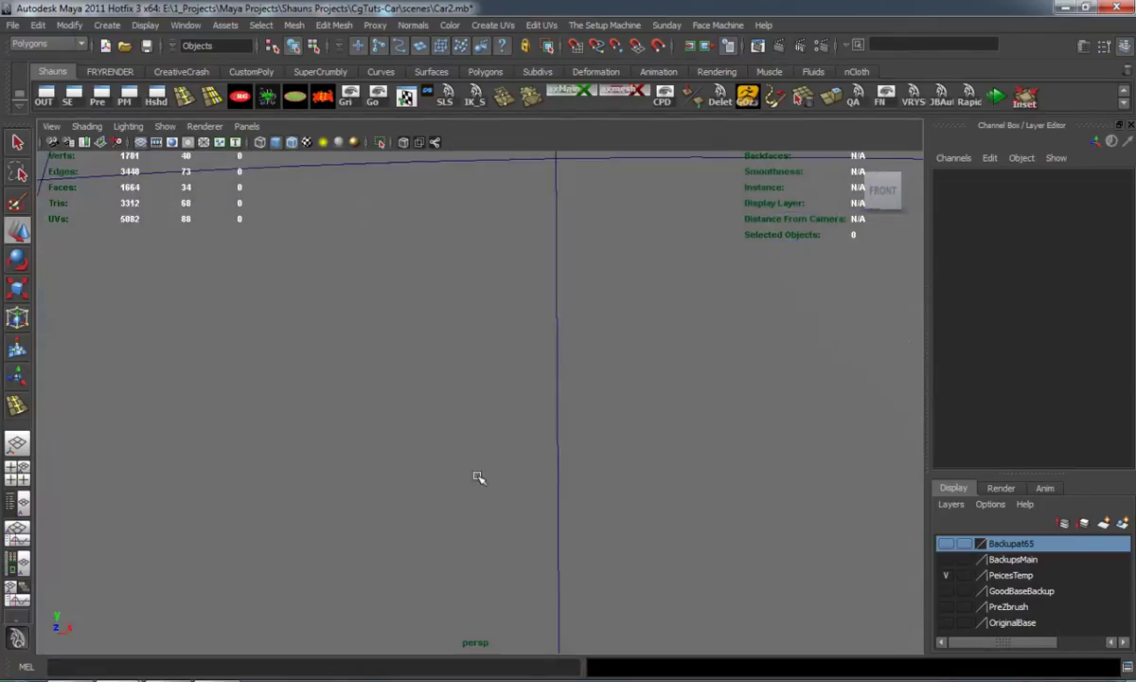
# Select the remaining half panel's upper outer corner vertices and move them slightly outward along X toward the frame.
pyautogui.moveTo(475, 476)
pyautogui.keyDown('alt'); pyautogui.mouseDown()
pyautogui.moveTo(656, 499)
pyautogui.moveTo(469, 464)
pyautogui.mouseUp(); pyautogui.keyUp('alt')
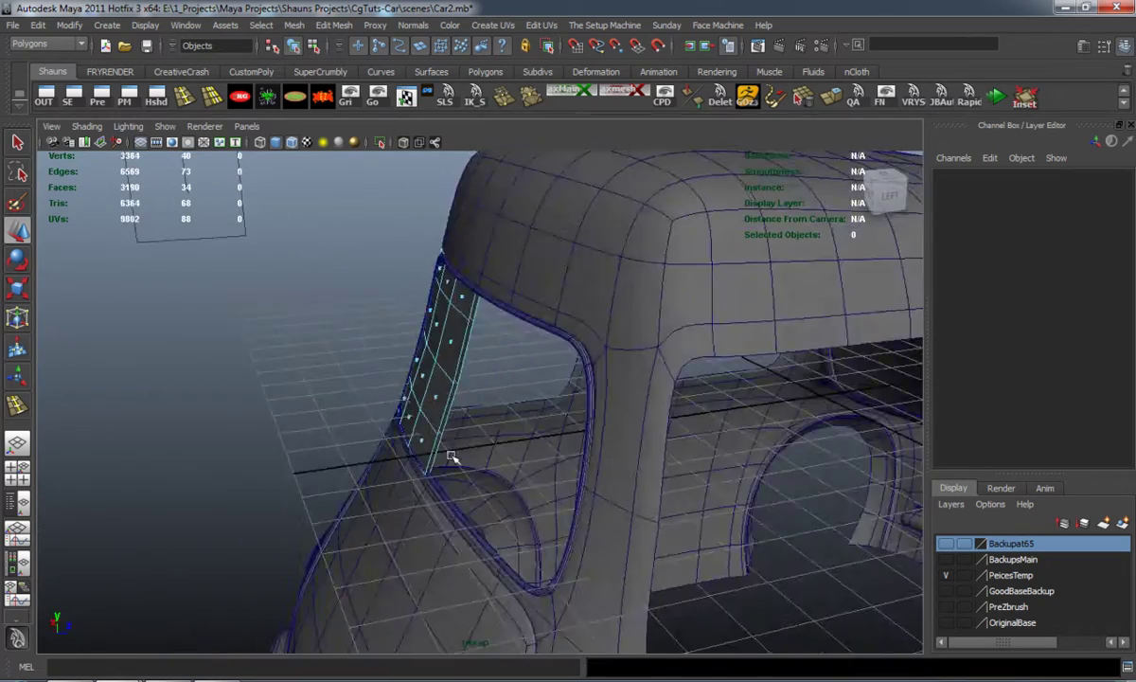
pyautogui.scroll(5, 435, 440)
pyautogui.keyDown('alt'); pyautogui.moveTo(434, 439); pyautogui.dragTo(467, 533, button='middle'); pyautogui.keyUp('alt')
pyautogui.keyDown('alt'); pyautogui.moveTo(466, 533); pyautogui.dragTo(452, 426); pyautogui.keyUp('alt')
pyautogui.scroll(3, 566, 433)
pyautogui.keyDown('alt'); pyautogui.moveTo(566, 433); pyautogui.dragTo(483, 287); pyautogui.keyUp('alt')
pyautogui.moveTo(617, 333); pyautogui.dragTo(634, 338)
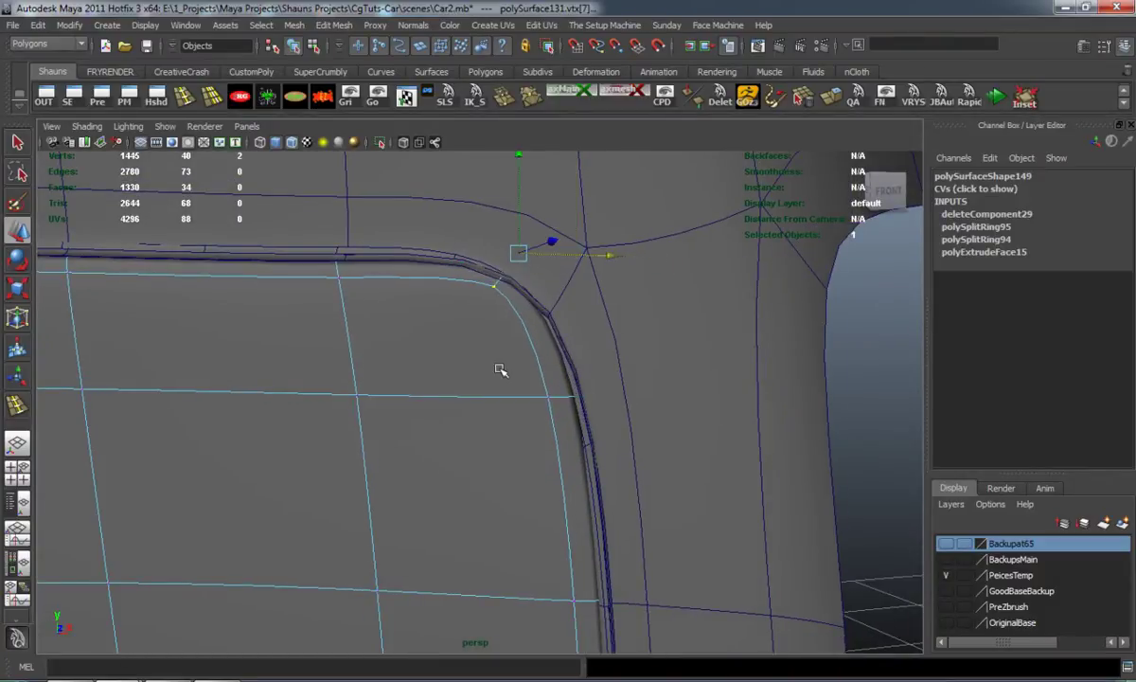
# Move the half window panel's side and lower corner vertices slightly outward toward the frame strip, and return to object selection.
pyautogui.moveTo(679, 375); pyautogui.dragTo(688, 375)
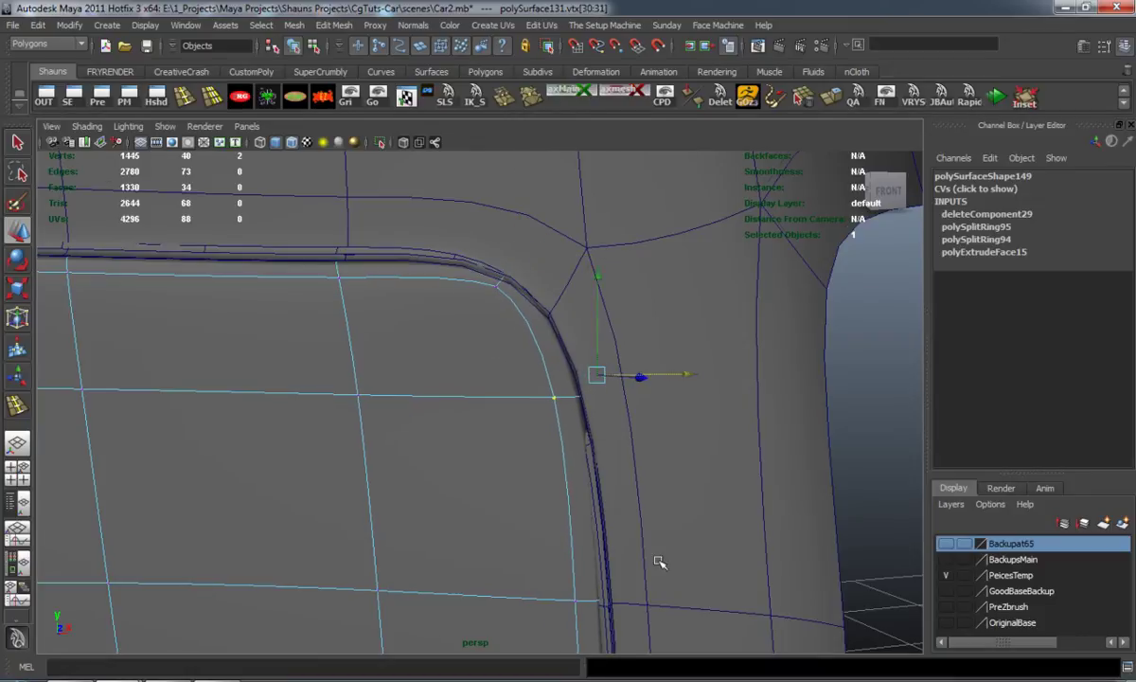
pyautogui.keyDown('alt'); pyautogui.moveTo(677, 511); pyautogui.dragTo(584, 313); pyautogui.keyUp('alt')
pyautogui.moveTo(632, 384); pyautogui.dragTo(660, 382)
pyautogui.keyDown('alt'); pyautogui.moveTo(644, 462); pyautogui.dragTo(597, 404); pyautogui.keyUp('alt')
pyautogui.moveTo(692, 497); pyautogui.dragTo(662, 500)
pyautogui.moveTo(670, 390); pyautogui.dragTo(530, 373)
pyautogui.moveTo(530, 373); pyautogui.dragTo(538, 355, button='right')
# Mirror the half rear window panel across -X, and adjust the Merge Threshold of the mirror operation.
pyautogui.click(286, 25)
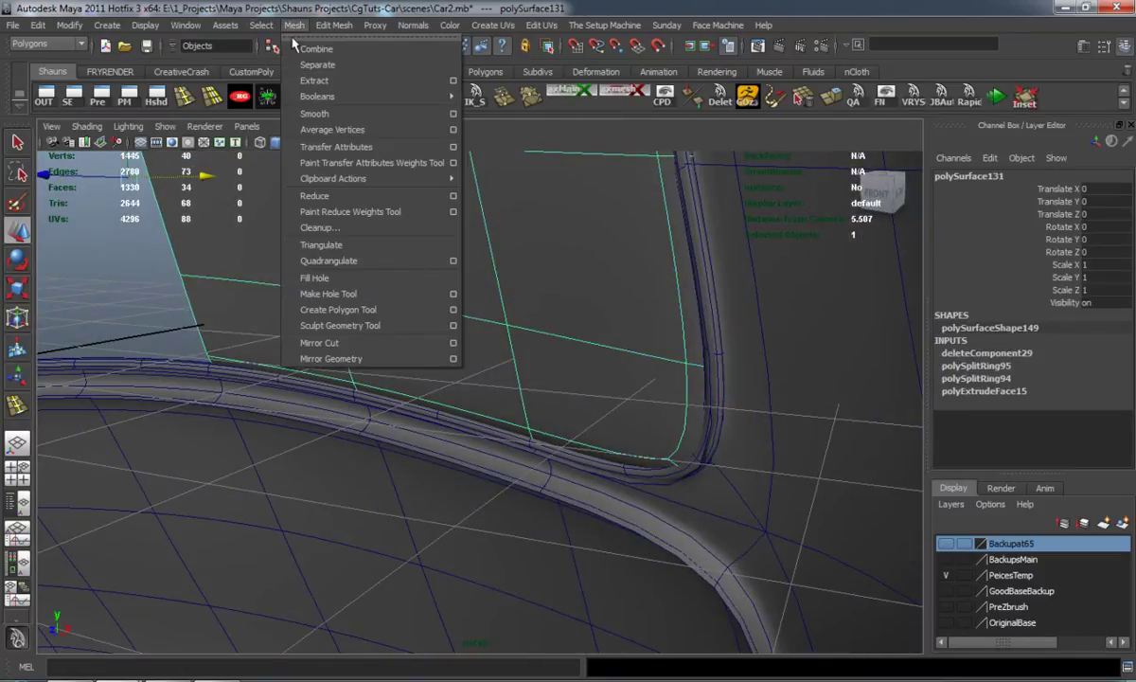
pyautogui.click(426, 339)
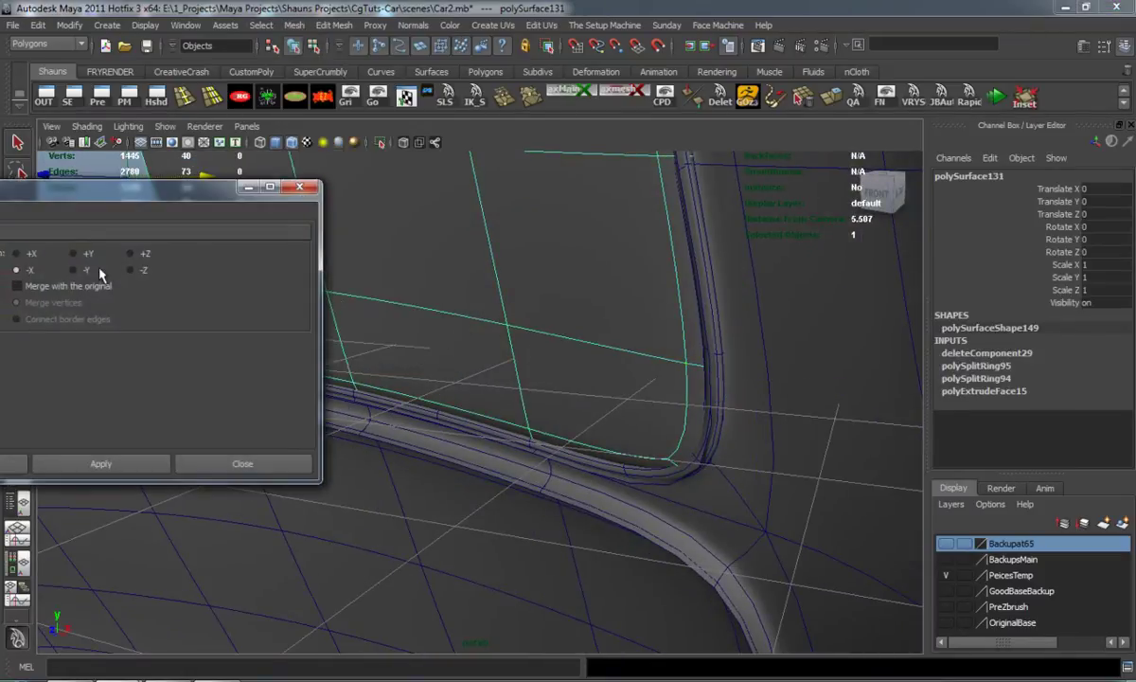
pyautogui.click(130, 469)
pyautogui.click(300, 188)
pyautogui.keyDown('alt'); pyautogui.moveTo(248, 308); pyautogui.dragTo(486, 404); pyautogui.keyUp('alt')
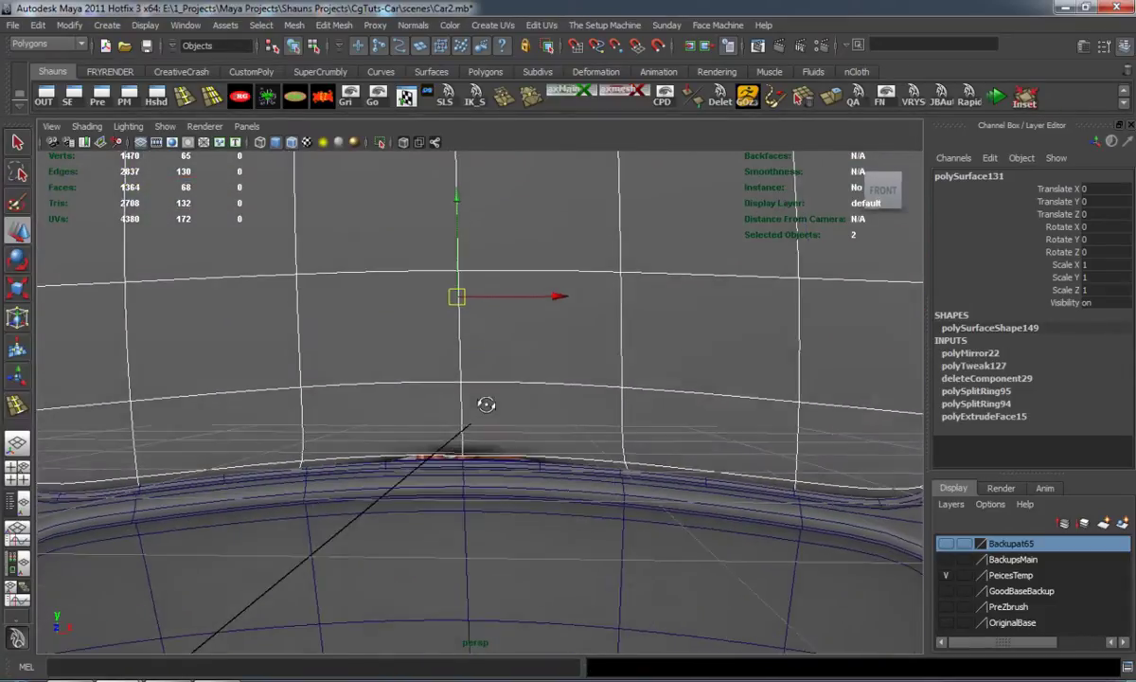
pyautogui.click(975, 354)
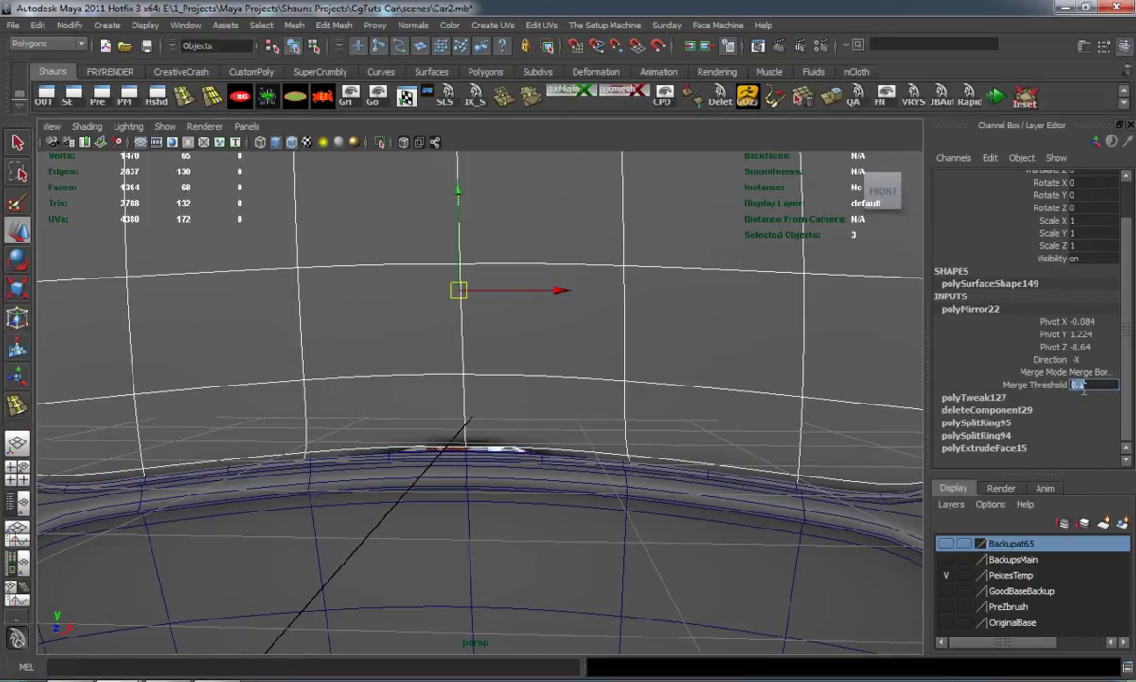
pyautogui.press('Return')
pyautogui.keyDown('alt'); pyautogui.moveTo(481, 408); pyautogui.dragTo(261, 431, button='right'); pyautogui.keyUp('alt')
pyautogui.keyDown('alt'); pyautogui.moveTo(261, 430); pyautogui.dragTo(554, 456); pyautogui.keyUp('alt')
pyautogui.click(162, 373)
# Import Hinge.mb from the Desktop folder into the car scene.
pyautogui.keyDown('alt'); pyautogui.moveTo(210, 436); pyautogui.dragTo(243, 426, button='right'); pyautogui.keyUp('alt')
pyautogui.keyDown('alt'); pyautogui.moveTo(243, 426); pyautogui.dragTo(279, 348); pyautogui.keyUp('alt')
pyautogui.scroll(-3, 274, 343)
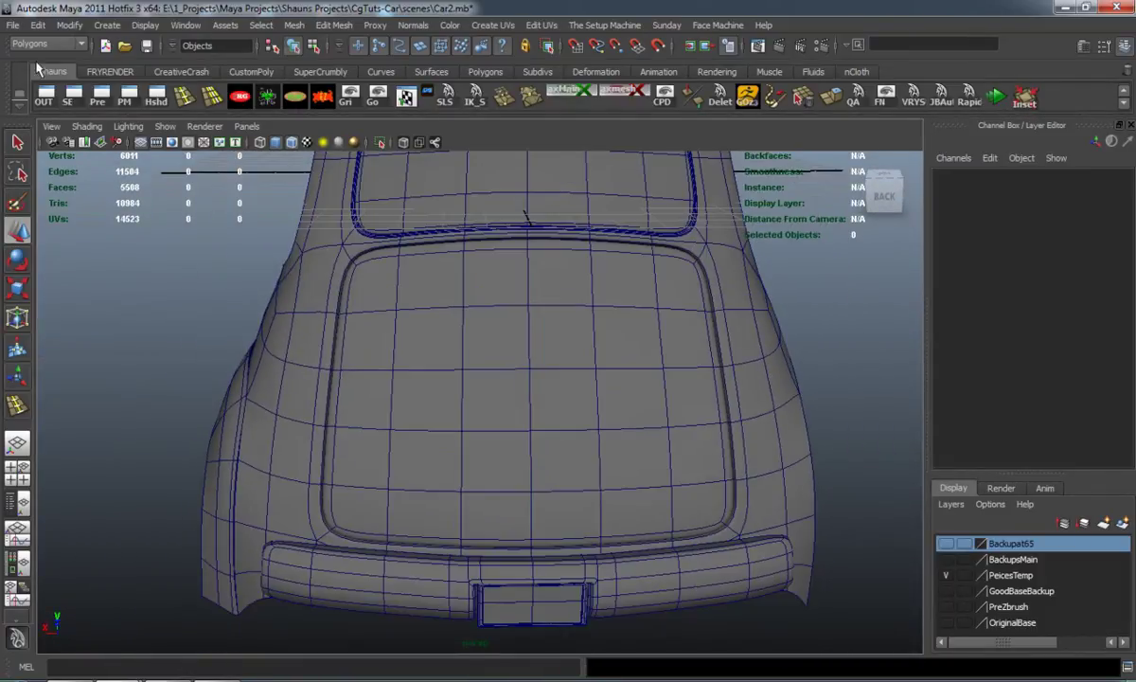
pyautogui.click(14, 25)
pyautogui.click(39, 148)
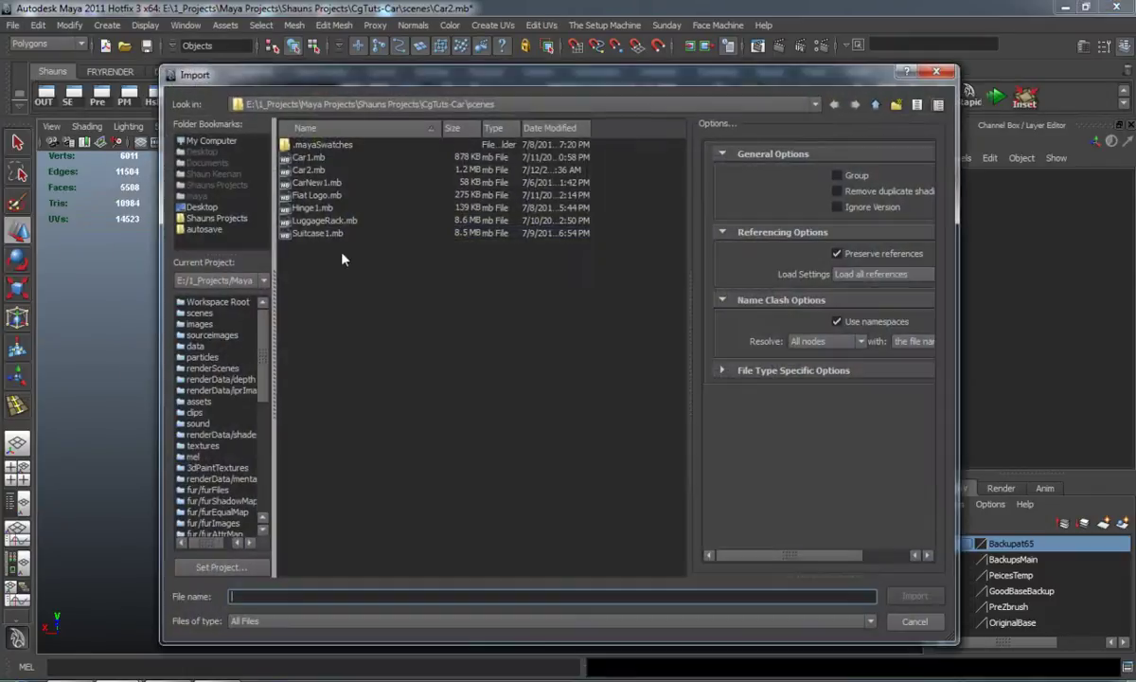
pyautogui.click(202, 206)
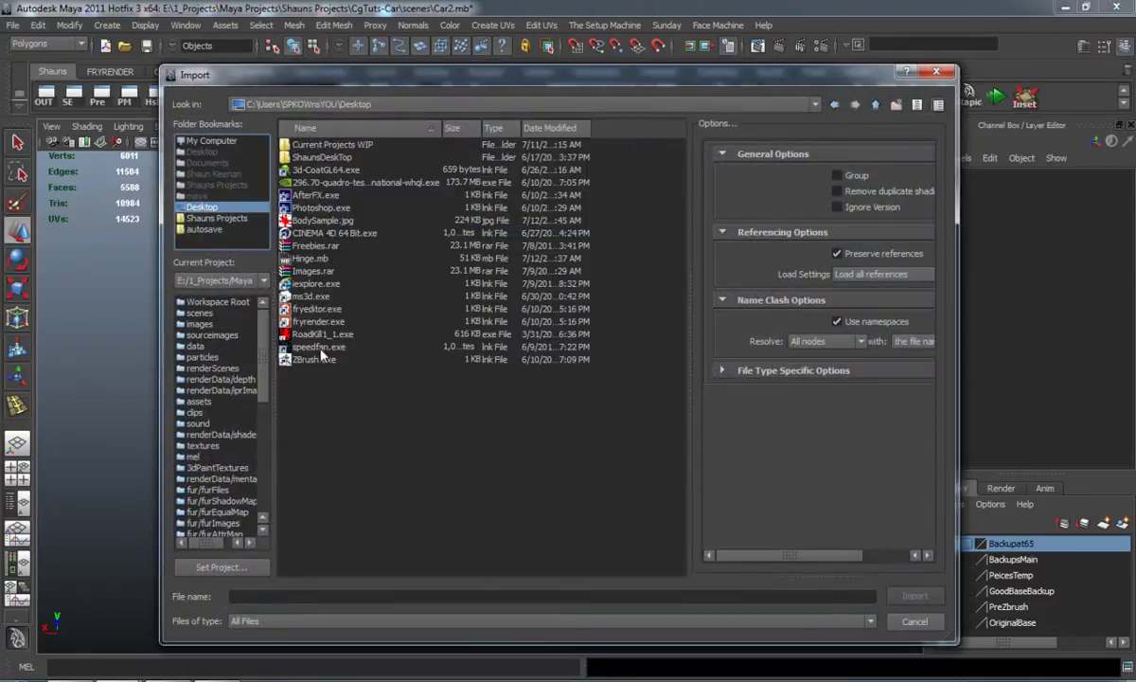
pyautogui.doubleClick(319, 260)
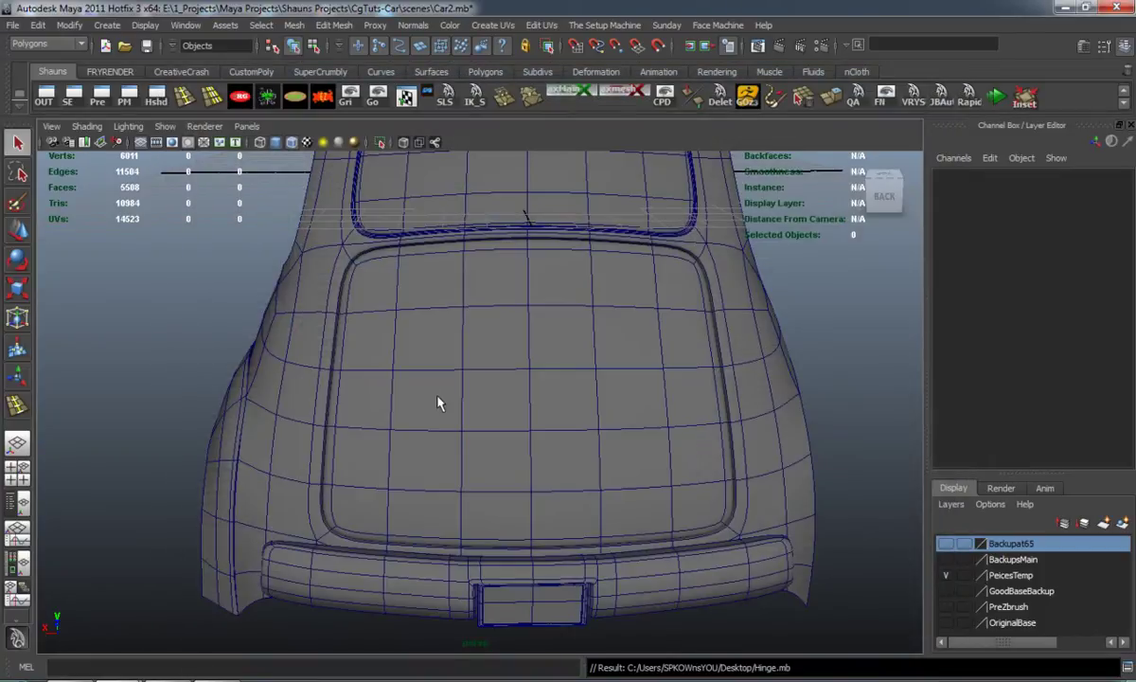
# Select the whole imported hinge group and move it toward the car, to about 71.1 in Z and -47 in Y.
pyautogui.scroll(-10, 428, 404)
pyautogui.keyDown('alt'); pyautogui.moveTo(428, 396); pyautogui.dragTo(413, 483, button='middle'); pyautogui.keyUp('alt')
pyautogui.keyDown('alt'); pyautogui.moveTo(414, 483); pyautogui.dragTo(437, 371); pyautogui.keyUp('alt')
pyautogui.click(403, 287)
pyautogui.press('Up')
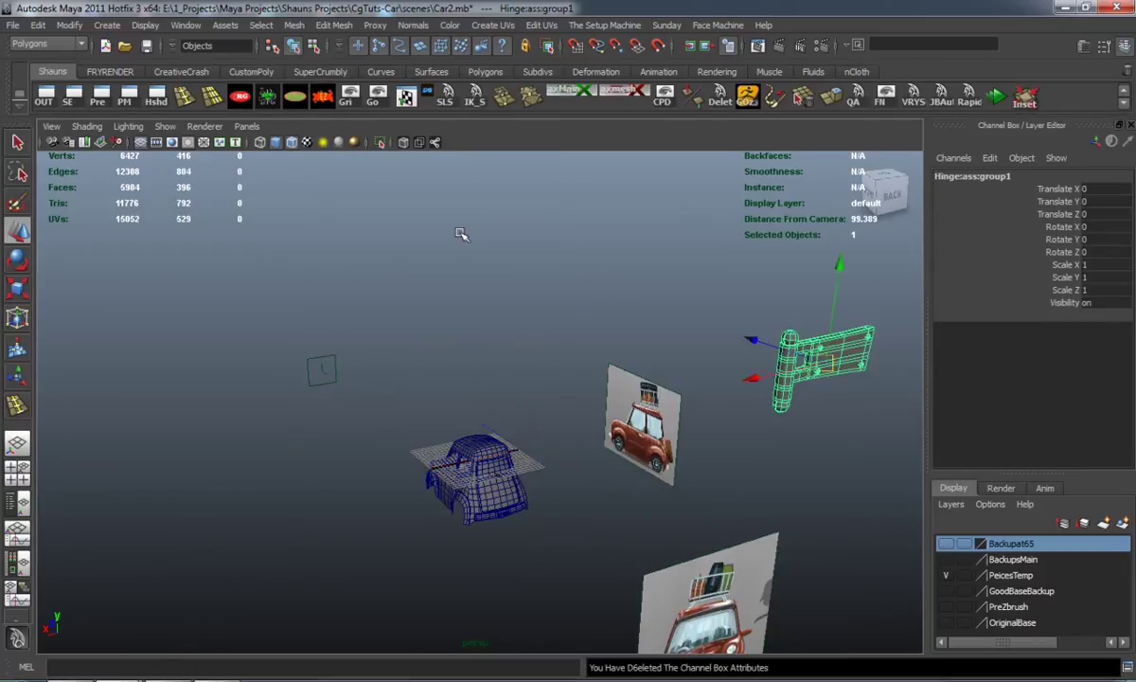
pyautogui.moveTo(750, 336); pyautogui.dragTo(478, 276)
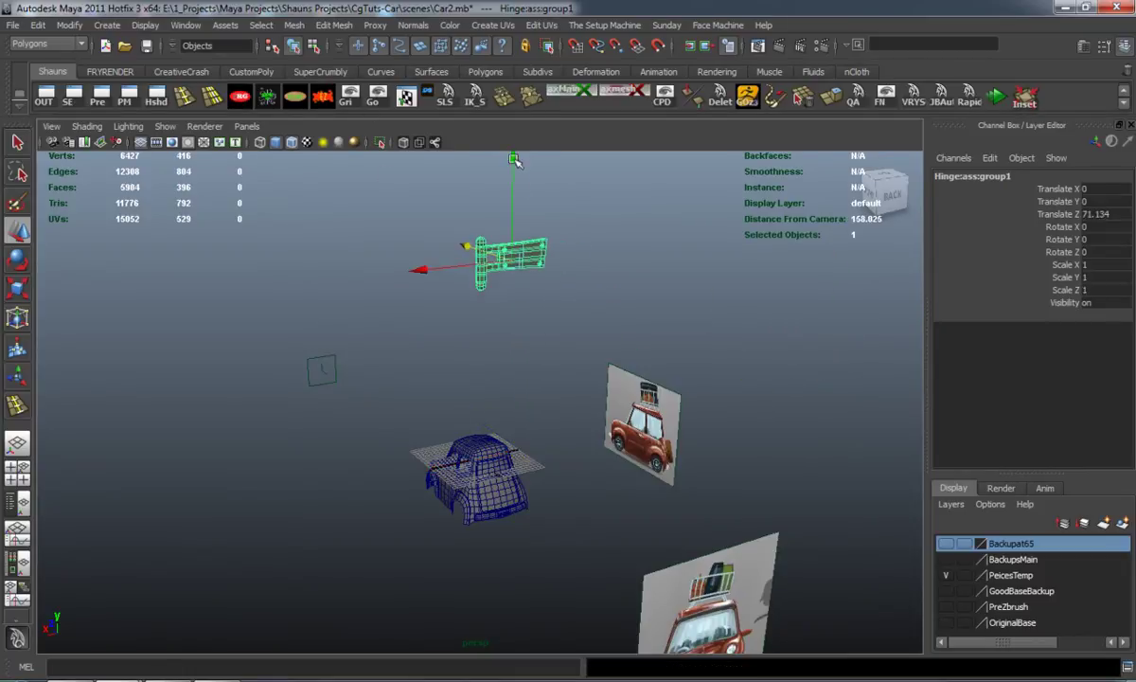
pyautogui.moveTo(499, 407); pyautogui.dragTo(499, 407)
# Move the hinge group along Z to about 90, closer to the rear of the car.
pyautogui.keyDown('alt'); pyautogui.moveTo(499, 407); pyautogui.dragTo(507, 368, button='middle'); pyautogui.keyUp('alt')
pyautogui.scroll(8, 504, 372)
pyautogui.keyDown('alt'); pyautogui.moveTo(502, 373); pyautogui.dragTo(592, 385); pyautogui.keyUp('alt')
pyautogui.scroll(-6, 592, 383)
pyautogui.keyDown('alt'); pyautogui.moveTo(494, 381); pyautogui.dragTo(618, 377); pyautogui.keyUp('alt')
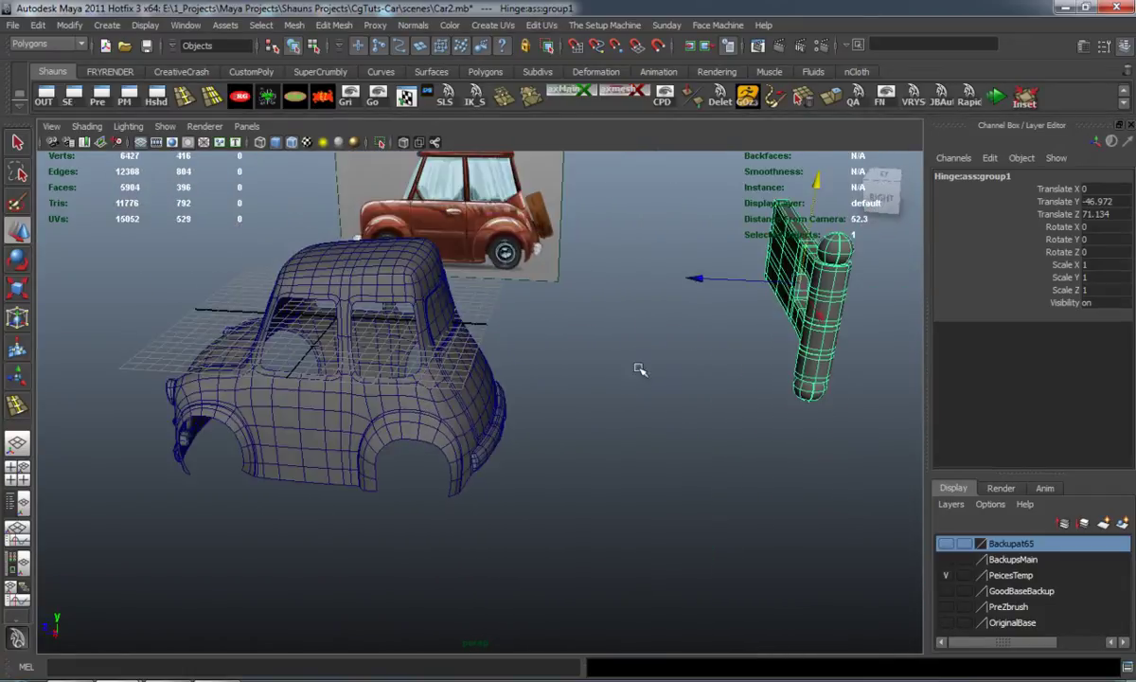
pyautogui.moveTo(701, 277); pyautogui.dragTo(314, 333)
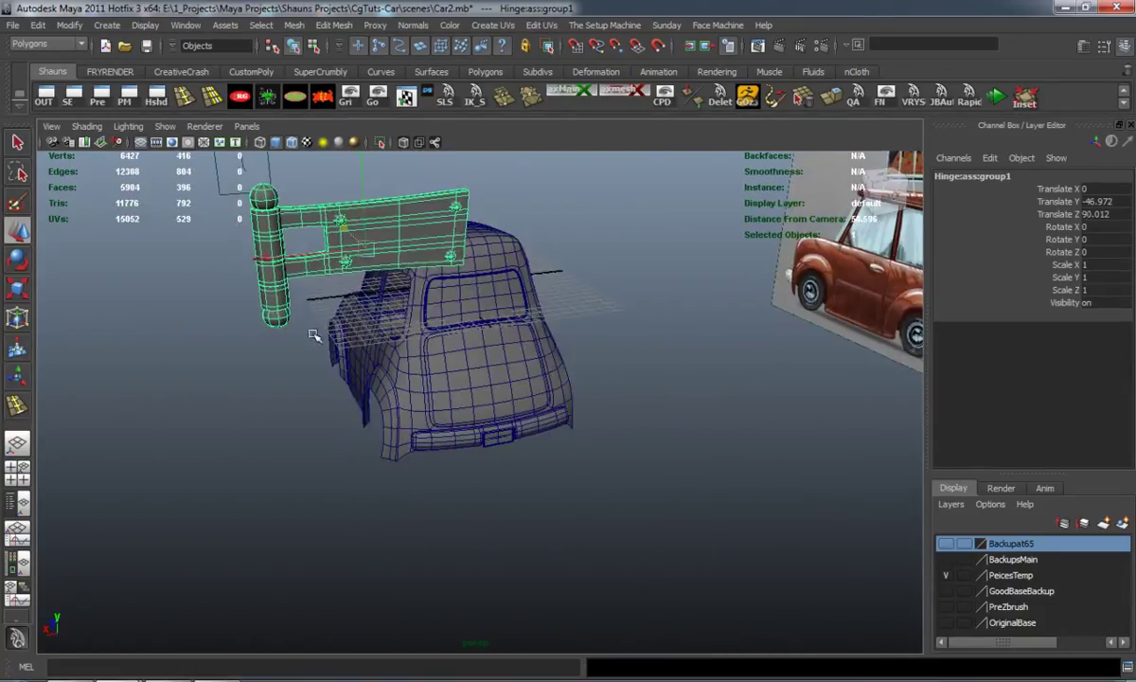
# Scale the hinge group uniformly to about 0.233 and lower it to about -55.8 in Y.
pyautogui.press('r')
pyautogui.moveTo(367, 249); pyautogui.dragTo(269, 251)
pyautogui.moveTo(365, 296)
pyautogui.keyDown('alt'); pyautogui.mouseDown()
pyautogui.moveTo(379, 357)
pyautogui.moveTo(358, 273)
pyautogui.mouseUp(); pyautogui.keyUp('alt')
pyautogui.scroll(5, 379, 327)
pyautogui.press('w')
pyautogui.moveTo(350, 189); pyautogui.dragTo(357, 462)
pyautogui.keyDown('alt'); pyautogui.moveTo(357, 462); pyautogui.dragTo(300, 408); pyautogui.keyUp('alt')
pyautogui.scroll(5, 305, 390)
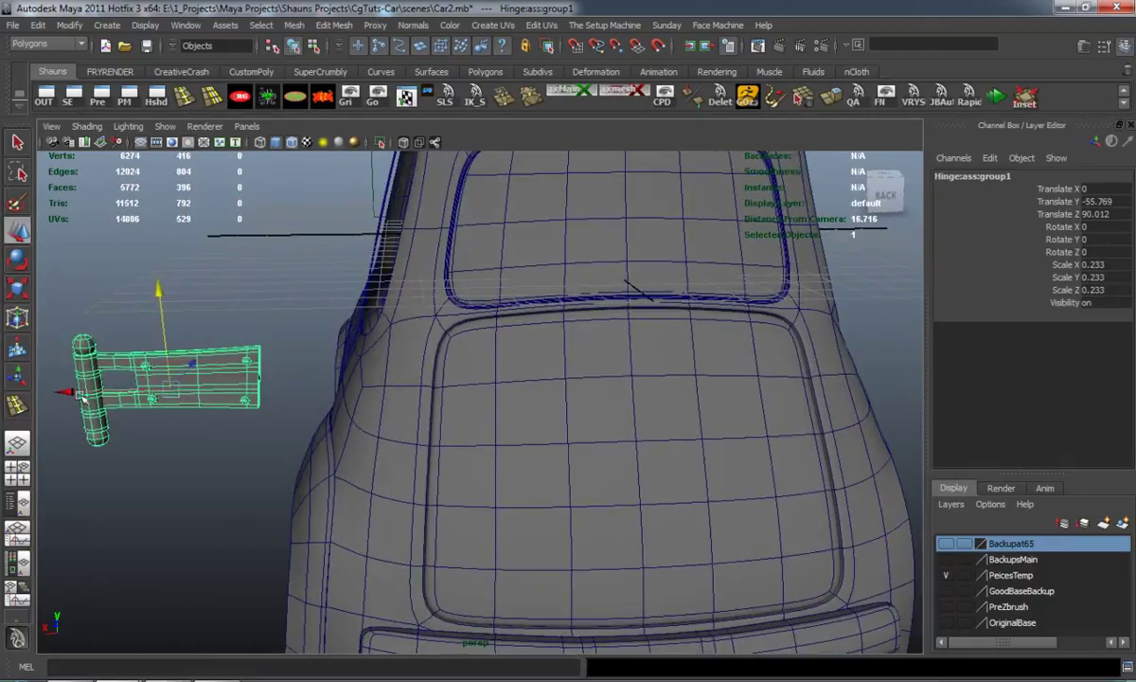
# Move the hinge to about -6 in X and 94.1 in Z, and rotate it about 28.6 degrees in X to follow the trunk slope.
pyautogui.moveTo(226, 399); pyautogui.dragTo(228, 401)
pyautogui.hotkey('ctrl', 'z')
pyautogui.moveTo(69, 391); pyautogui.dragTo(364, 426)
pyautogui.keyDown('alt'); pyautogui.moveTo(364, 426); pyautogui.dragTo(527, 416); pyautogui.keyUp('alt')
pyautogui.press('e')
pyautogui.moveTo(737, 309); pyautogui.dragTo(594, 331)
pyautogui.press('w')
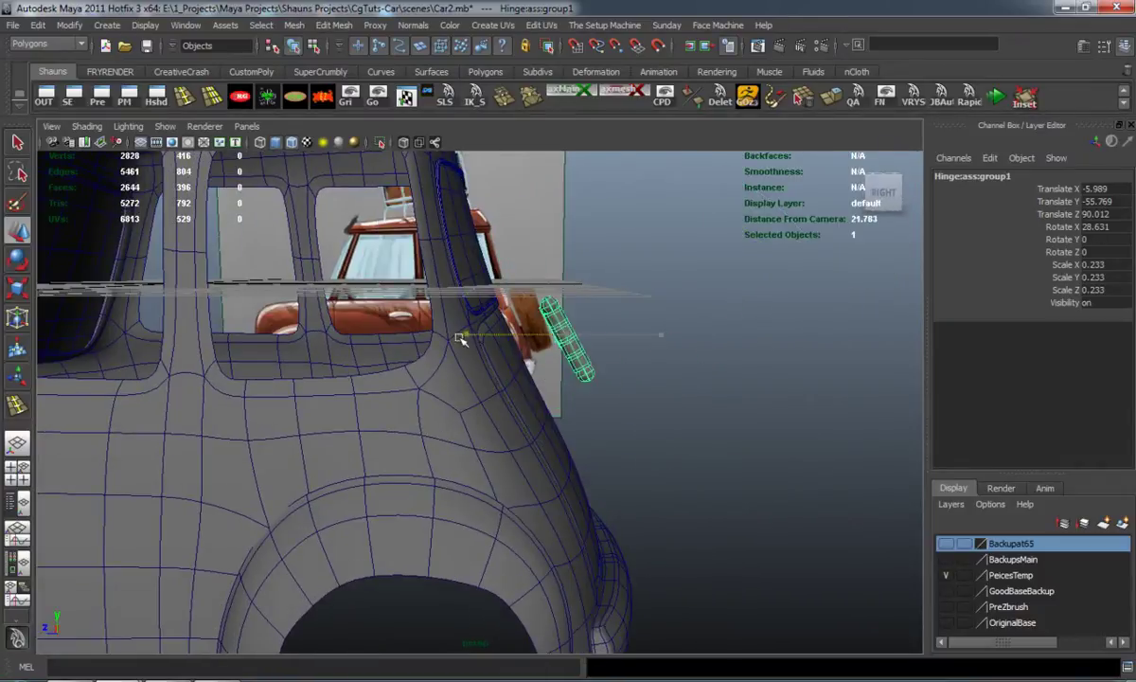
pyautogui.moveTo(410, 342); pyautogui.dragTo(403, 342)
pyautogui.keyDown('alt'); pyautogui.moveTo(403, 342); pyautogui.dragTo(240, 347); pyautogui.keyUp('alt')
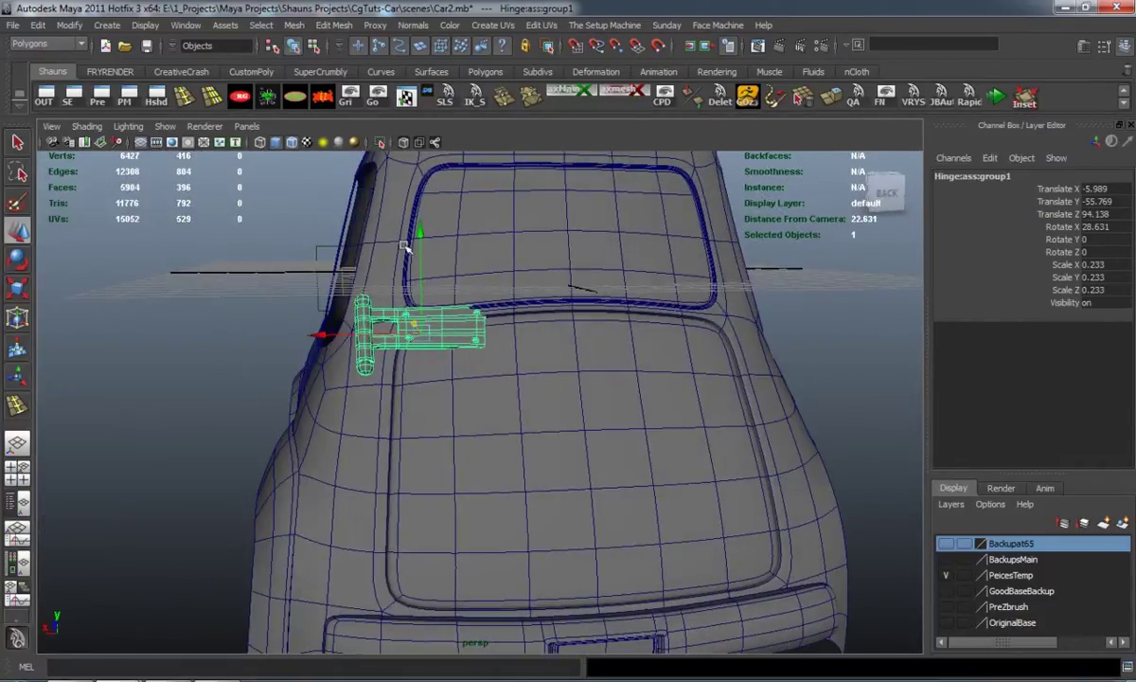
# Lower the hinge to about -56.9 in Y, scale it uniformly to 0.12, and move it onto the trunk's side seam.
pyautogui.moveTo(415, 276); pyautogui.dragTo(414, 283)
pyautogui.keyDown('alt'); pyautogui.moveTo(414, 283); pyautogui.dragTo(379, 355); pyautogui.keyUp('alt')
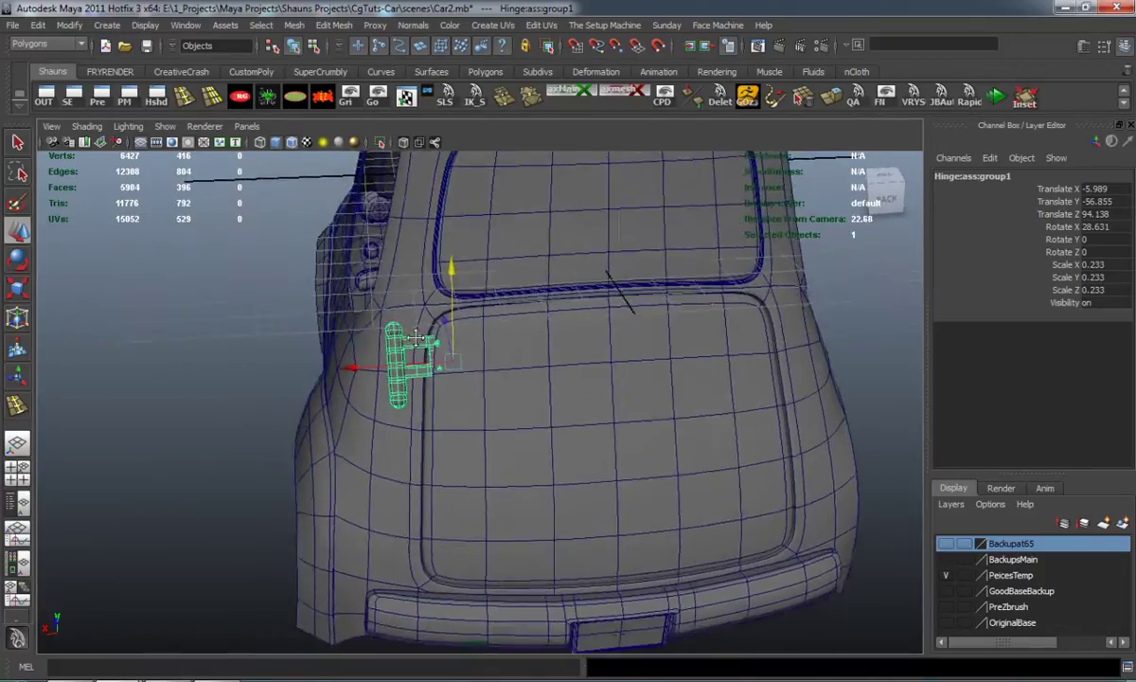
pyautogui.keyDown('alt'); pyautogui.moveTo(379, 354); pyautogui.dragTo(408, 340, button='right'); pyautogui.keyUp('alt')
pyautogui.press('r')
pyautogui.moveTo(435, 320); pyautogui.dragTo(424, 346)
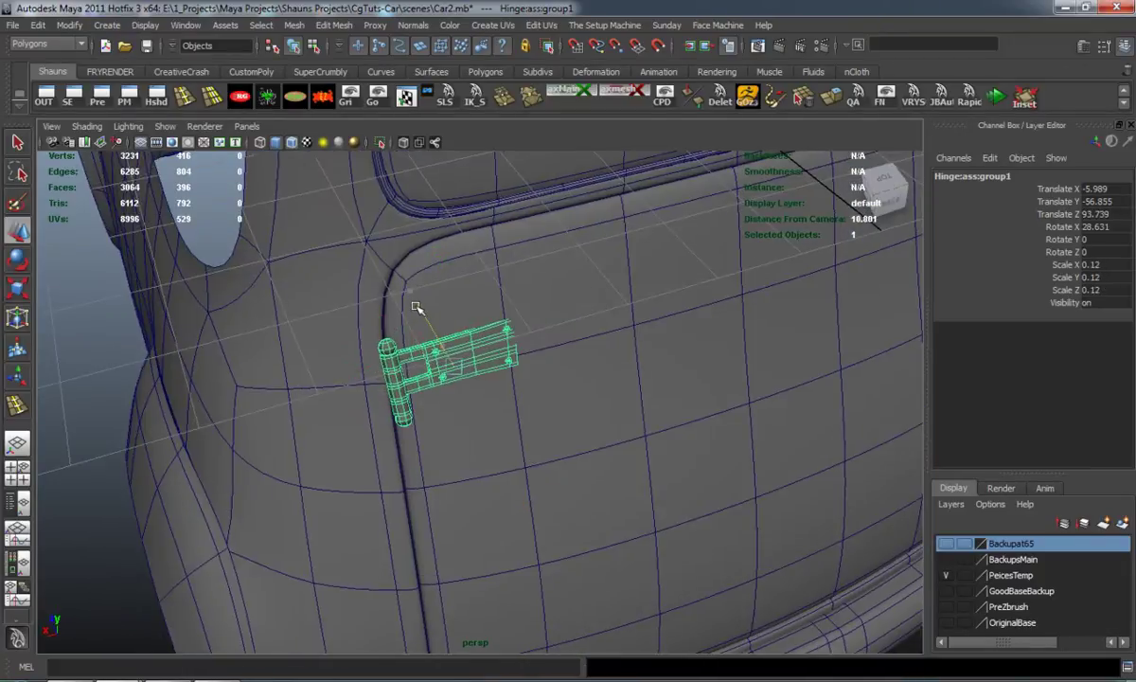
# Rotate the hinge to about 29, -9.3 and -5.1 degrees, and reposition it against the trunk at about -5.5 X and 93.9 Z.
pyautogui.keyDown('alt'); pyautogui.moveTo(324, 403); pyautogui.dragTo(532, 333); pyautogui.keyUp('alt')
pyautogui.press('e')
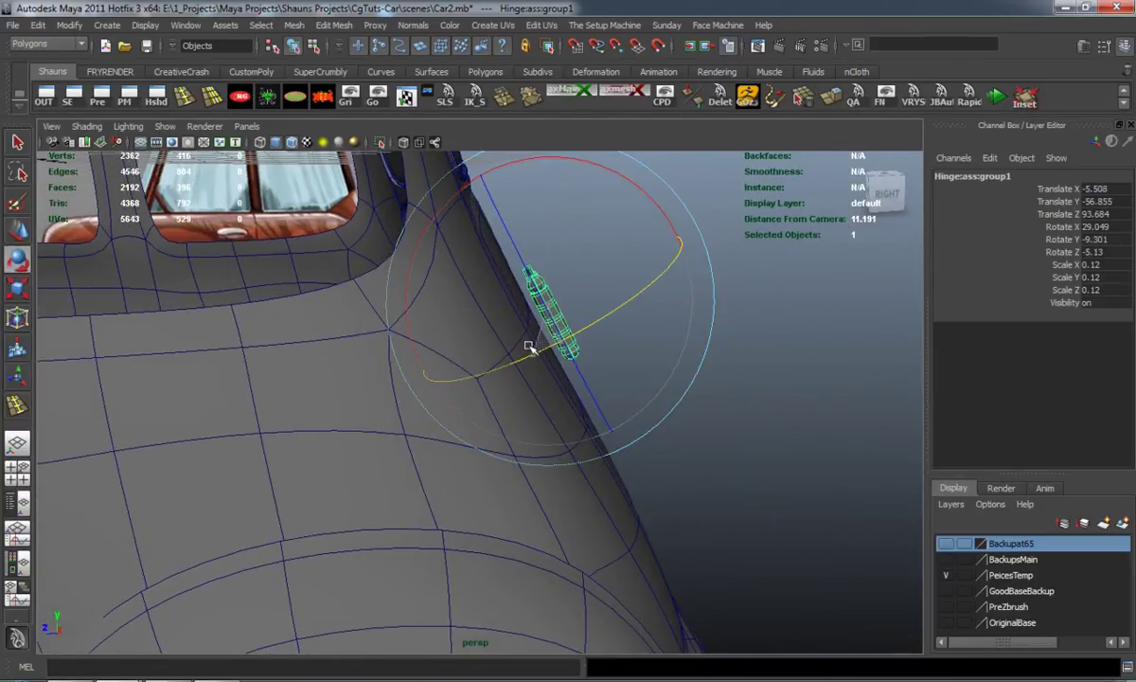
pyautogui.press('w')
pyautogui.keyDown('alt'); pyautogui.moveTo(436, 307); pyautogui.dragTo(558, 400); pyautogui.keyUp('alt')
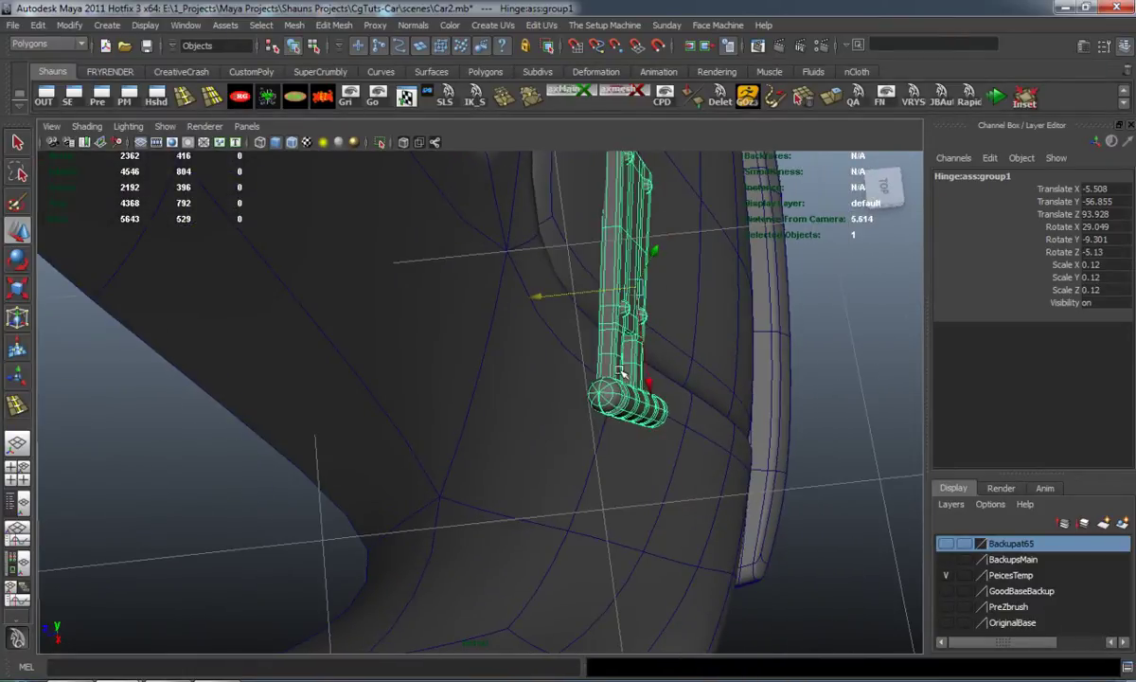
# Add a lattice deformer to the hinge with S, T and U Divisions all set to 4.
pyautogui.keyDown('alt'); pyautogui.moveTo(623, 371); pyautogui.dragTo(608, 365); pyautogui.keyUp('alt')
pyautogui.click(596, 72)
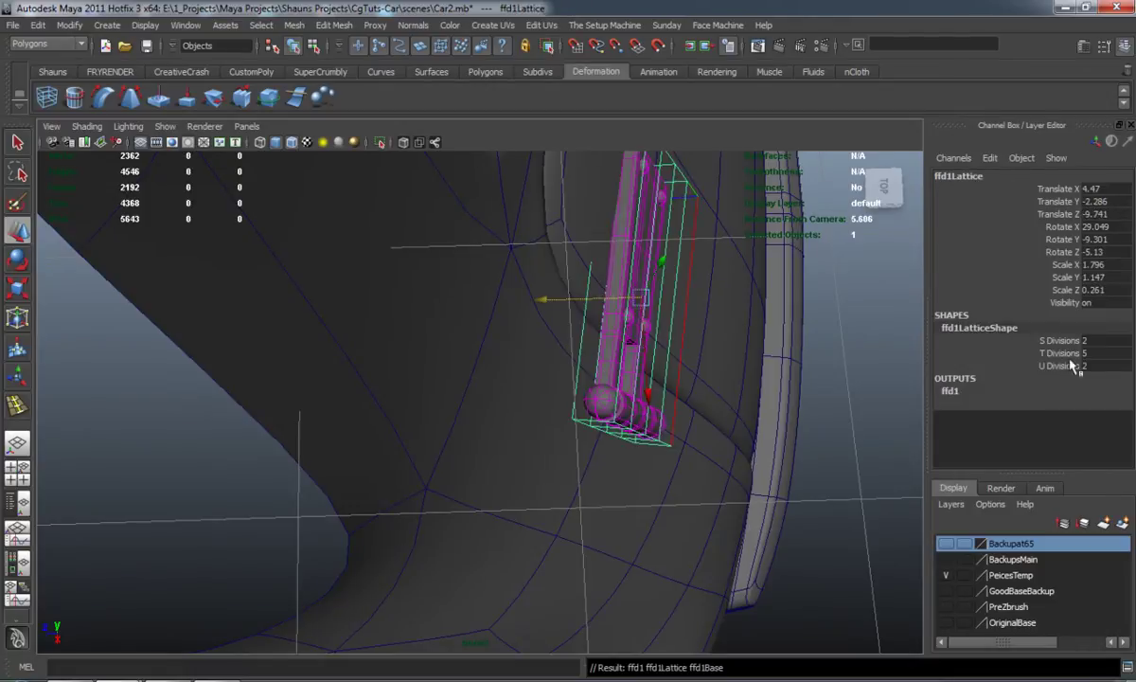
pyautogui.press('Return')
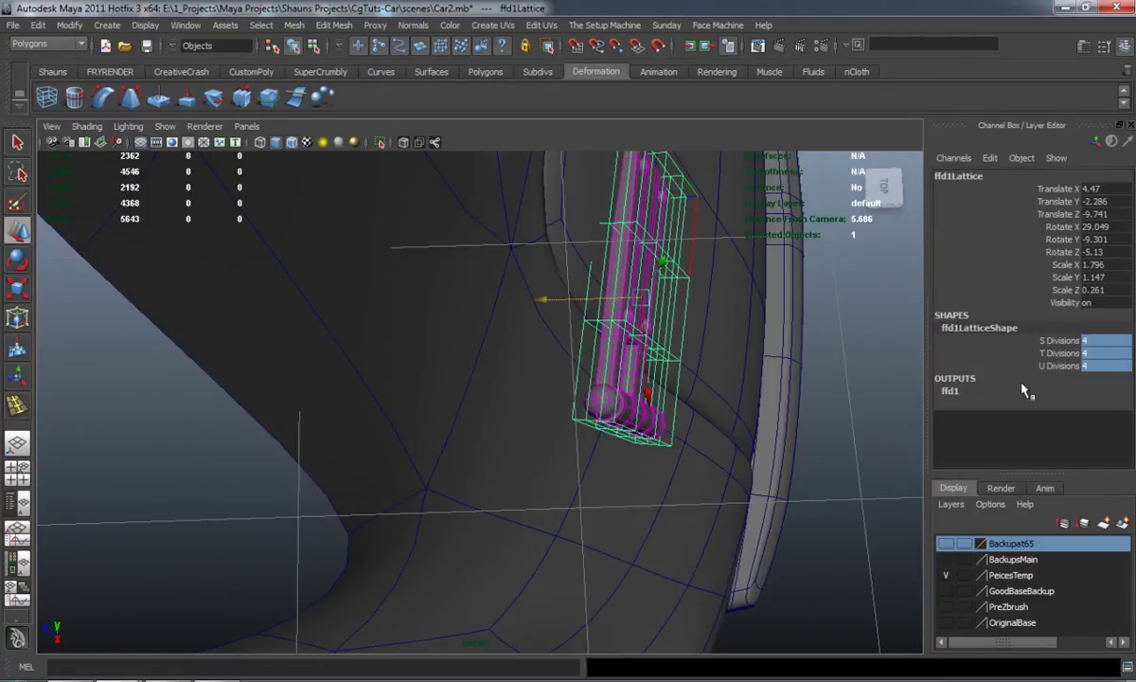
# Move the lattice points column by column to bend the hinge along the curved trunk and body surface.
pyautogui.moveTo(867, 398); pyautogui.dragTo(859, 362, button='right')
pyautogui.keyDown('alt'); pyautogui.moveTo(725, 417); pyautogui.dragTo(711, 455); pyautogui.keyUp('alt')
pyautogui.moveTo(559, 437); pyautogui.dragTo(527, 439)
pyautogui.keyDown('alt'); pyautogui.moveTo(611, 453); pyautogui.dragTo(446, 401); pyautogui.keyUp('alt')
pyautogui.moveTo(332, 396); pyautogui.dragTo(350, 395, button='middle')
pyautogui.keyDown('alt'); pyautogui.moveTo(350, 395); pyautogui.dragTo(487, 373); pyautogui.keyUp('alt')
pyautogui.keyDown('alt'); pyautogui.moveTo(459, 403); pyautogui.dragTo(568, 383); pyautogui.keyUp('alt')
pyautogui.moveTo(618, 325); pyautogui.dragTo(644, 312, button='right')
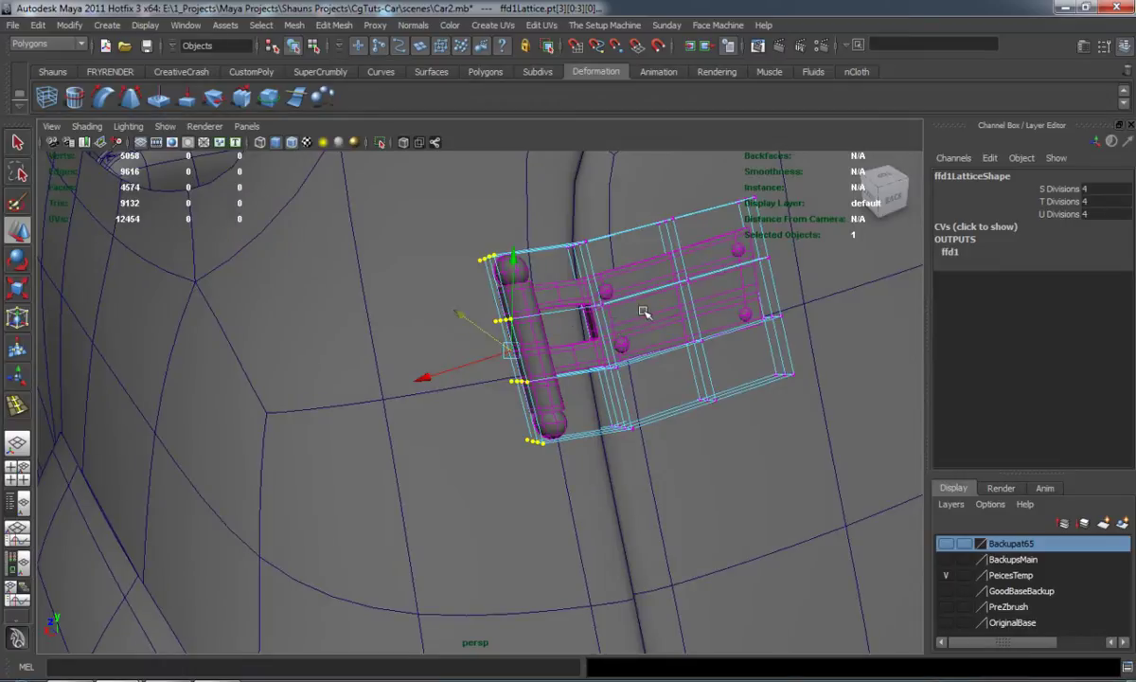
# Select the whole hinge group and delete its history to bake in the lattice deformation.
pyautogui.click(643, 312)
pyautogui.press('Up')
pyautogui.click(52, 72)
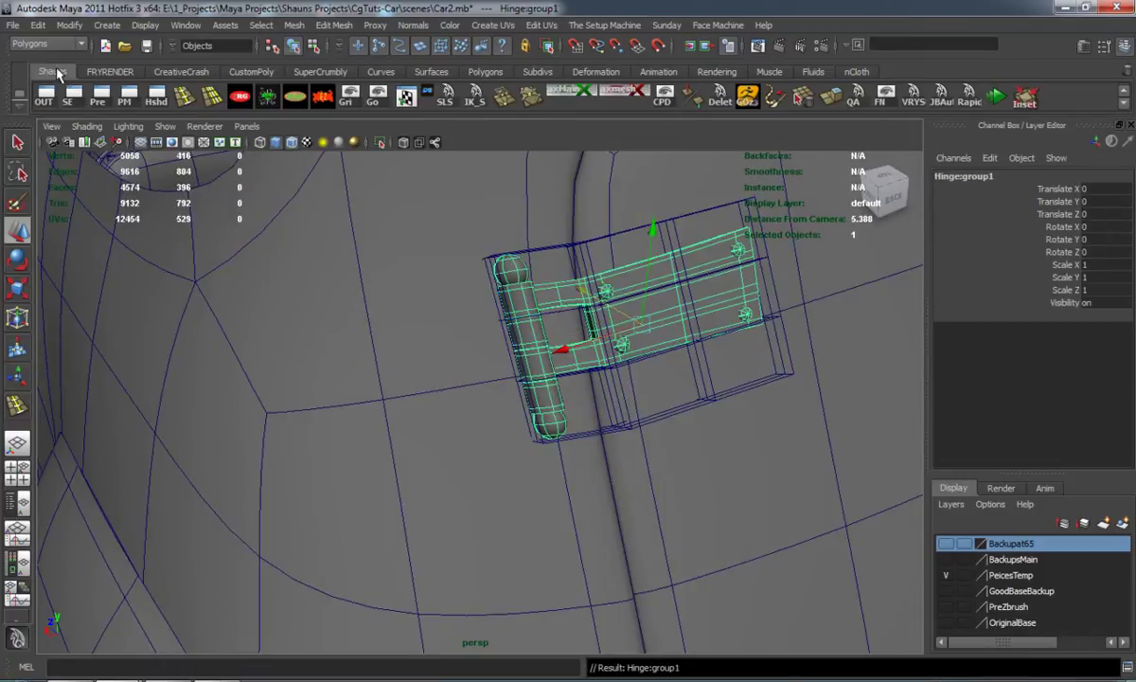
pyautogui.click(328, 102)
pyautogui.scroll(-5, 424, 274)
pyautogui.keyDown('alt'); pyautogui.moveTo(414, 343); pyautogui.dragTo(333, 317); pyautogui.keyUp('alt')
pyautogui.click(224, 319)
pyautogui.scroll(-4, 261, 357)
pyautogui.moveTo(265, 360)
pyautogui.keyDown('alt'); pyautogui.mouseDown()
pyautogui.moveTo(352, 333)
pyautogui.moveTo(439, 348)
pyautogui.moveTo(415, 358)
pyautogui.moveTo(507, 340)
pyautogui.moveTo(332, 340)
pyautogui.moveTo(284, 298)
pyautogui.moveTo(289, 274)
pyautogui.moveTo(314, 375)
pyautogui.moveTo(418, 384)
pyautogui.moveTo(403, 273)
pyautogui.moveTo(393, 293)
pyautogui.mouseUp(); pyautogui.keyUp('alt')
# Duplicate the whole hinge group and move the copy down the trunk seam to about -31.7 in Y.
pyautogui.click(512, 223)
pyautogui.press('Up')
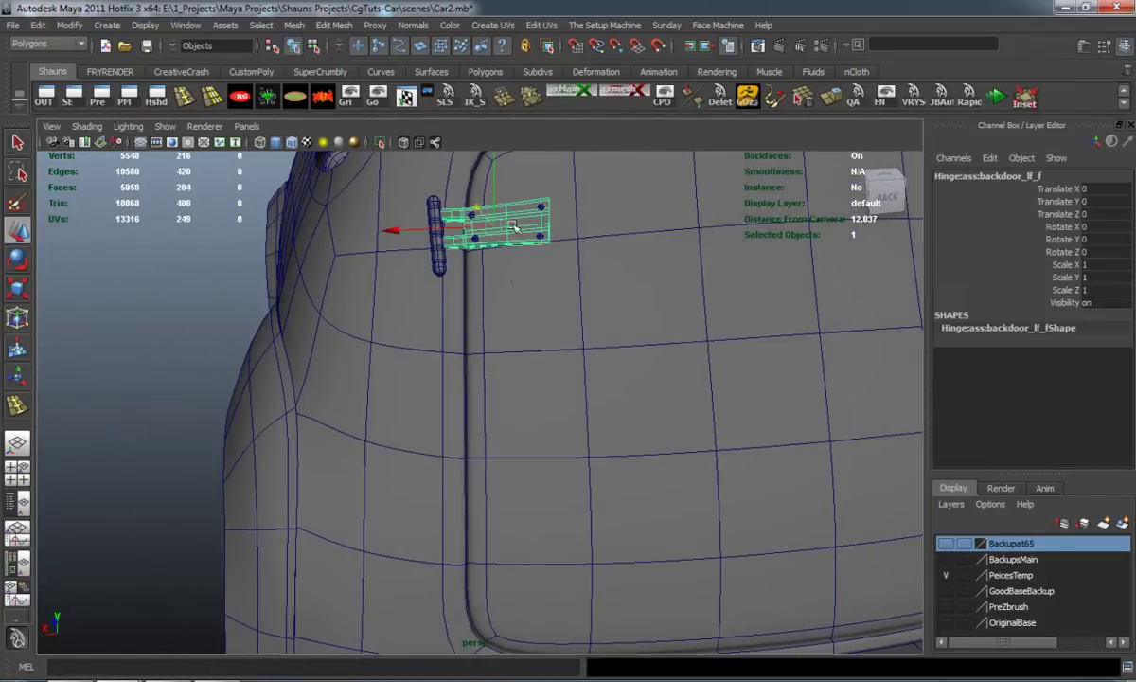
pyautogui.keyDown('alt'); pyautogui.moveTo(500, 287); pyautogui.dragTo(418, 337, button='right'); pyautogui.keyUp('alt')
pyautogui.keyDown('alt'); pyautogui.moveTo(418, 337); pyautogui.dragTo(476, 323); pyautogui.keyUp('alt')
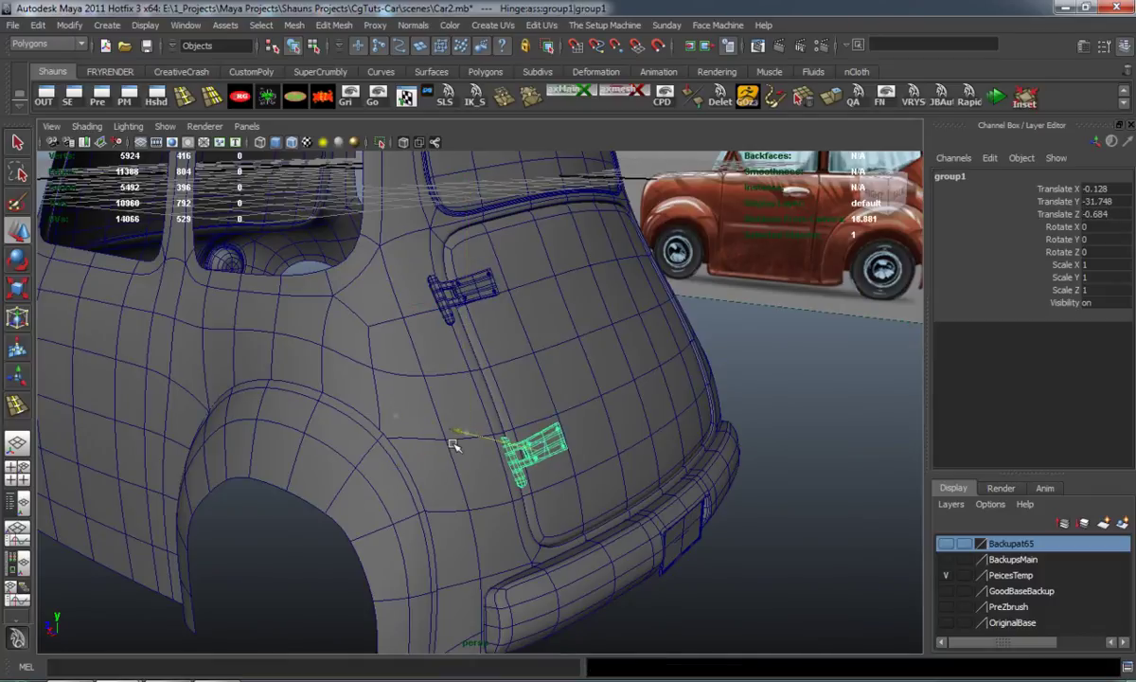
# Move the lower hinge to about 1.97 in X and -1.24 in Z, and rotate it about 5.9 degrees in Z along the seam.
pyautogui.keyDown('alt'); pyautogui.moveTo(444, 442); pyautogui.dragTo(367, 422); pyautogui.keyUp('alt')
pyautogui.keyDown('alt'); pyautogui.moveTo(367, 422); pyautogui.dragTo(350, 375, button='right'); pyautogui.keyUp('alt')
pyautogui.keyDown('alt'); pyautogui.moveTo(350, 375); pyautogui.dragTo(396, 431); pyautogui.keyUp('alt')
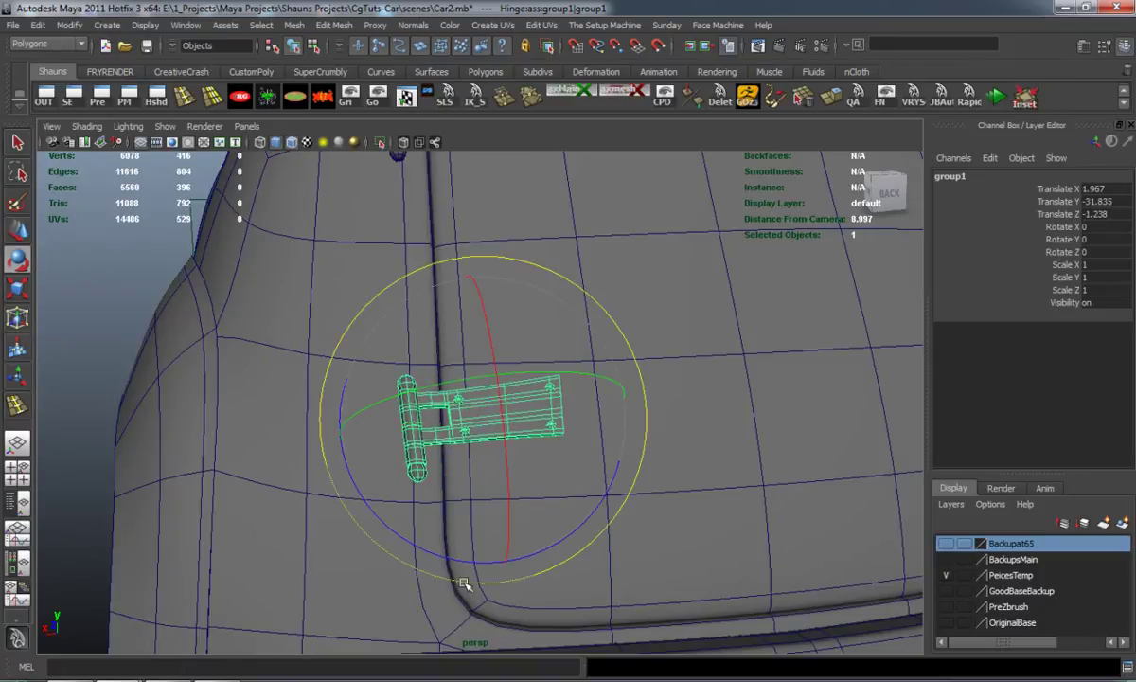
pyautogui.moveTo(458, 583); pyautogui.dragTo(564, 376)
pyautogui.press('w')
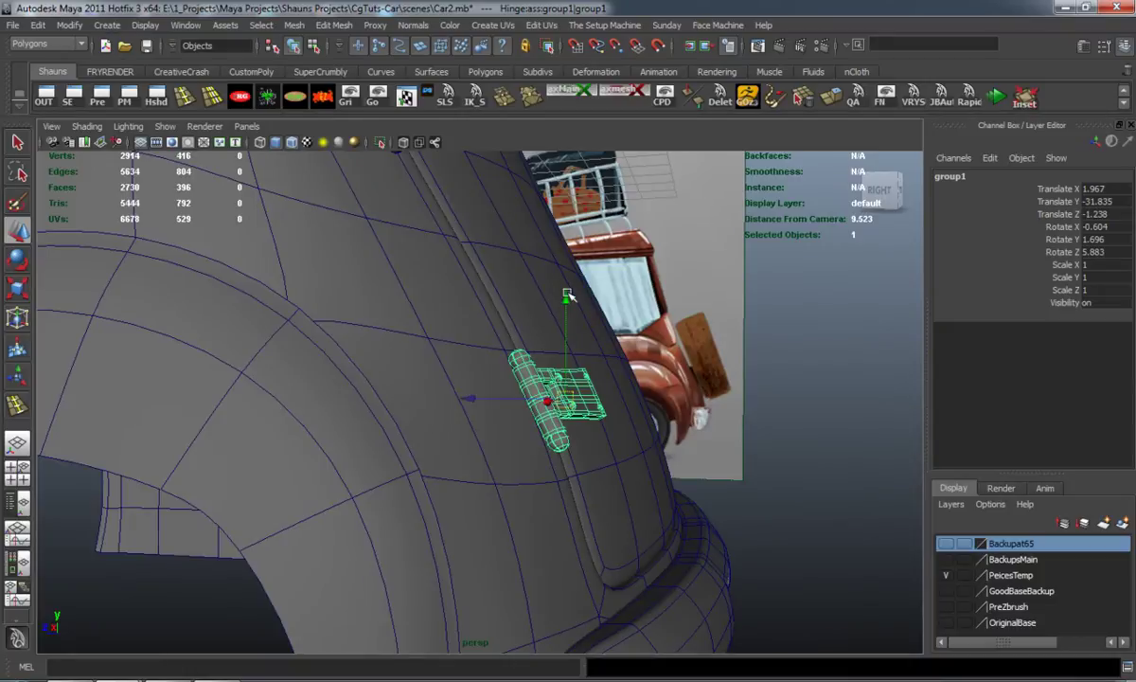
# Raise the lower hinge to about -30.4 in Y, and tilt it to about -3.5 degrees in X to sit against the trunk.
pyautogui.keyDown('alt'); pyautogui.moveTo(568, 282); pyautogui.dragTo(516, 370); pyautogui.keyUp('alt')
pyautogui.press('e')
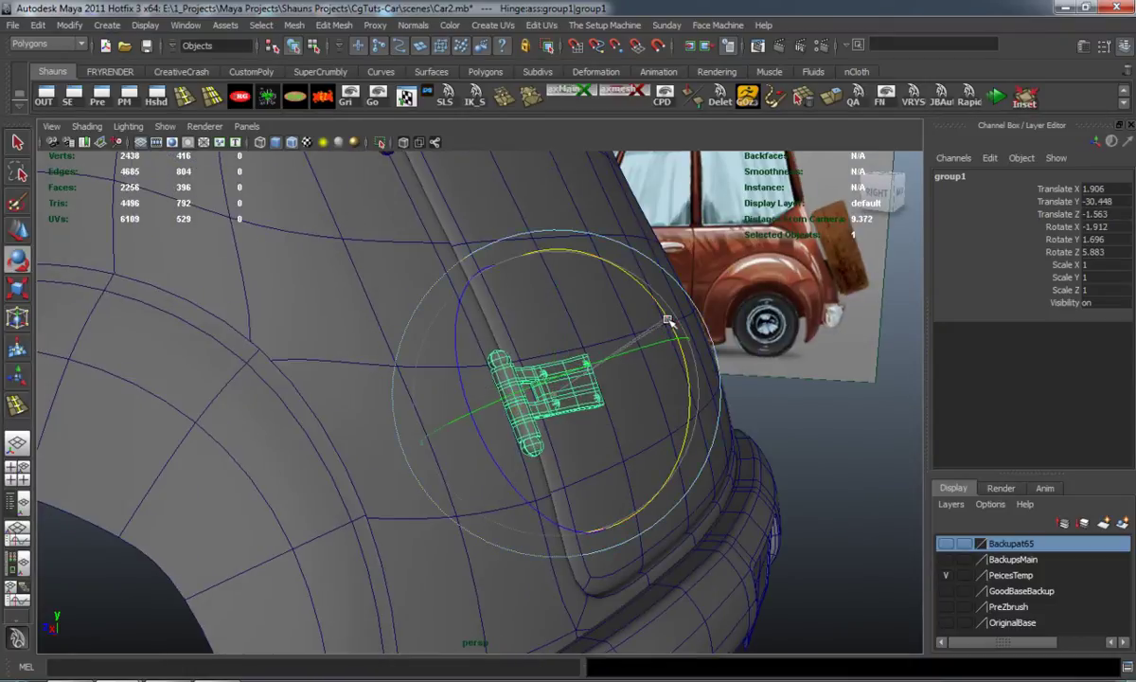
pyautogui.keyDown('alt'); pyautogui.moveTo(669, 324); pyautogui.dragTo(712, 328); pyautogui.keyUp('alt')
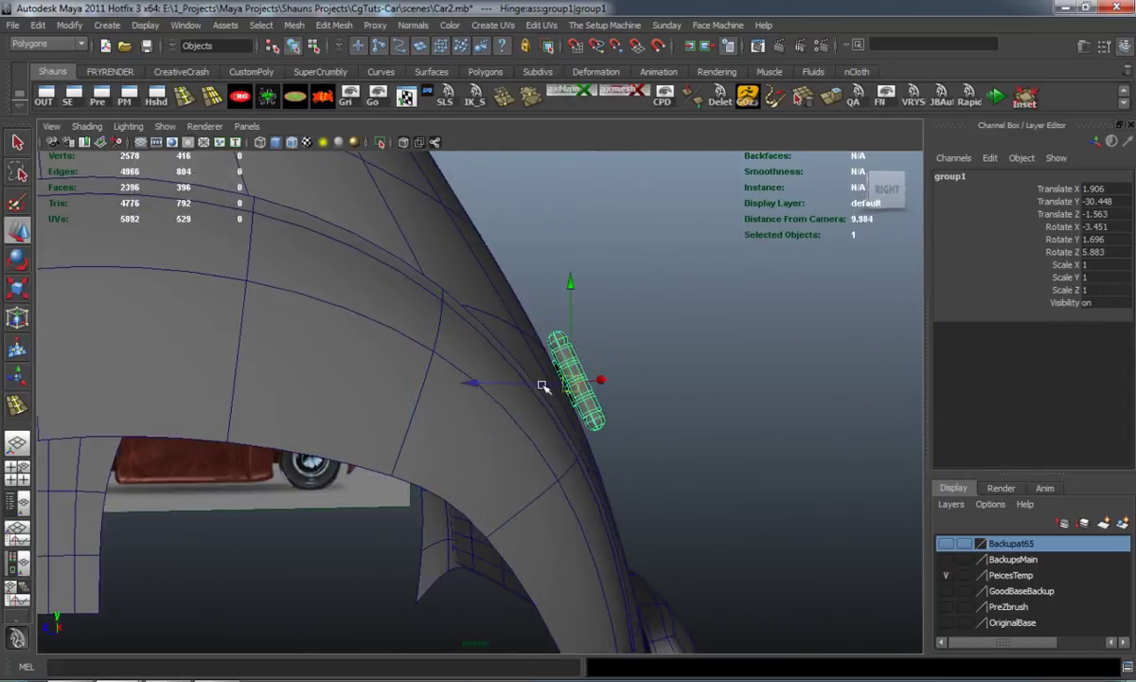
pyautogui.click(720, 420)
# Hide the wireframe on the shaded model, and examine the hinges and trunk from several angles.
pyautogui.keyDown('alt'); pyautogui.moveTo(719, 420); pyautogui.dragTo(573, 415); pyautogui.keyUp('alt')
pyautogui.scroll(-8, 483, 441)
pyautogui.scroll(5, 432, 415)
pyautogui.click(291, 143)
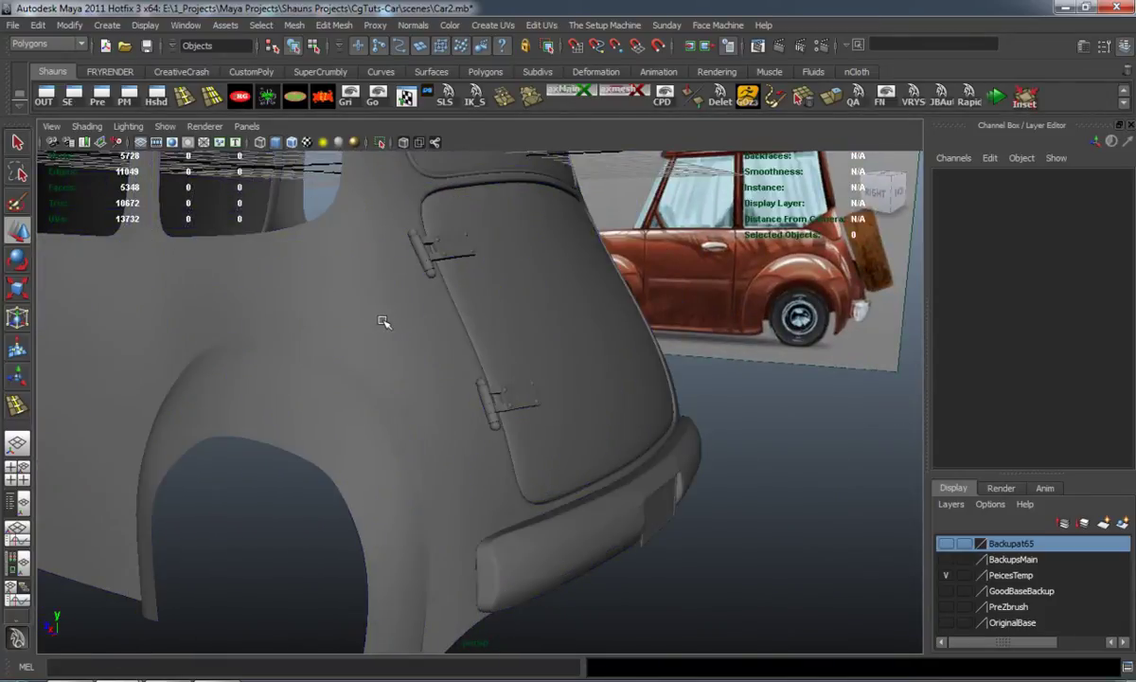
pyautogui.scroll(-8, 382, 320)
pyautogui.keyDown('alt'); pyautogui.moveTo(341, 352); pyautogui.dragTo(251, 367); pyautogui.keyUp('alt')
pyautogui.scroll(7, 350, 379)
pyautogui.keyDown('alt'); pyautogui.moveTo(360, 381); pyautogui.dragTo(396, 397); pyautogui.keyUp('alt')
pyautogui.keyDown('alt'); pyautogui.moveTo(521, 410); pyautogui.dragTo(513, 398); pyautogui.keyUp('alt')
# Preview the rear window panel smoothed.
pyautogui.click(621, 367)
pyautogui.keyDown('alt'); pyautogui.moveTo(598, 357); pyautogui.dragTo(560, 462); pyautogui.keyUp('alt')
pyautogui.press('3')
pyautogui.click(494, 455)
# Examine the shaded model, show its wireframe again, and view the whole car from the front.
pyautogui.scroll(5, 475, 445)
pyautogui.keyDown('alt'); pyautogui.moveTo(474, 445); pyautogui.dragTo(460, 365); pyautogui.keyUp('alt')
pyautogui.scroll(-10, 475, 331)
pyautogui.keyDown('alt'); pyautogui.moveTo(459, 365); pyautogui.dragTo(466, 422, button='middle'); pyautogui.keyUp('alt')
pyautogui.keyDown('alt'); pyautogui.moveTo(466, 422); pyautogui.dragTo(497, 412); pyautogui.keyUp('alt')
pyautogui.click(293, 145)
pyautogui.scroll(-6, 358, 371)
pyautogui.moveTo(358, 371)
pyautogui.keyDown('alt'); pyautogui.mouseDown()
pyautogui.moveTo(424, 349)
pyautogui.moveTo(456, 367)
pyautogui.moveTo(621, 380)
pyautogui.moveTo(602, 383)
pyautogui.moveTo(558, 289)
pyautogui.moveTo(406, 348)
pyautogui.moveTo(511, 398)
pyautogui.mouseUp(); pyautogui.keyUp('alt')
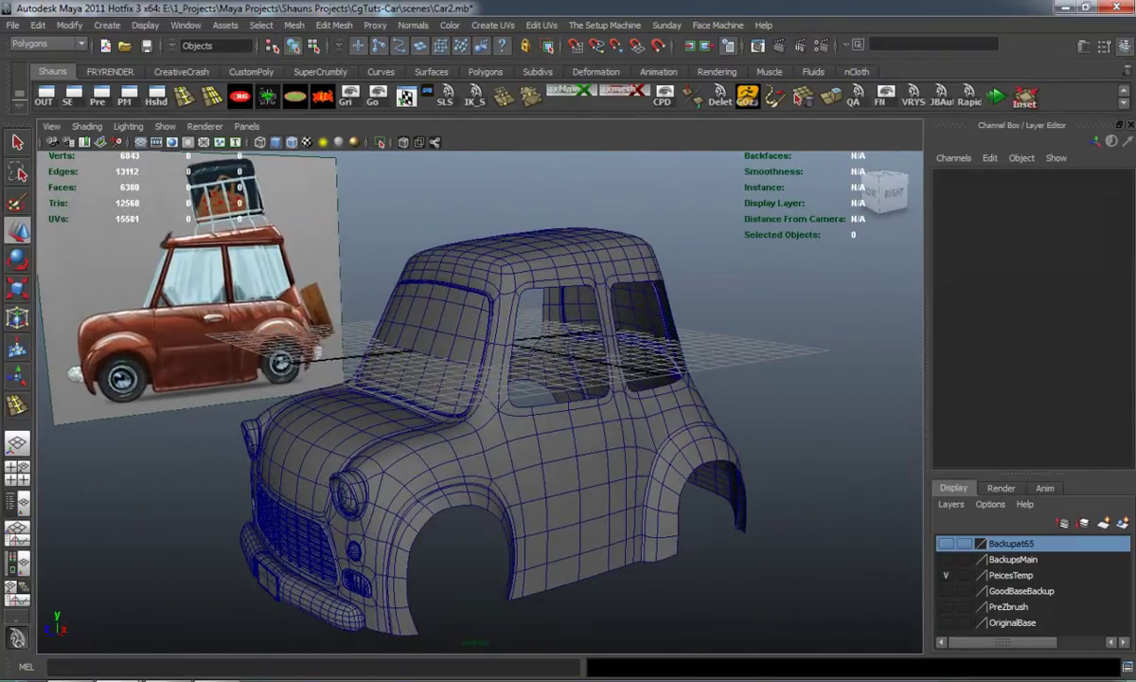